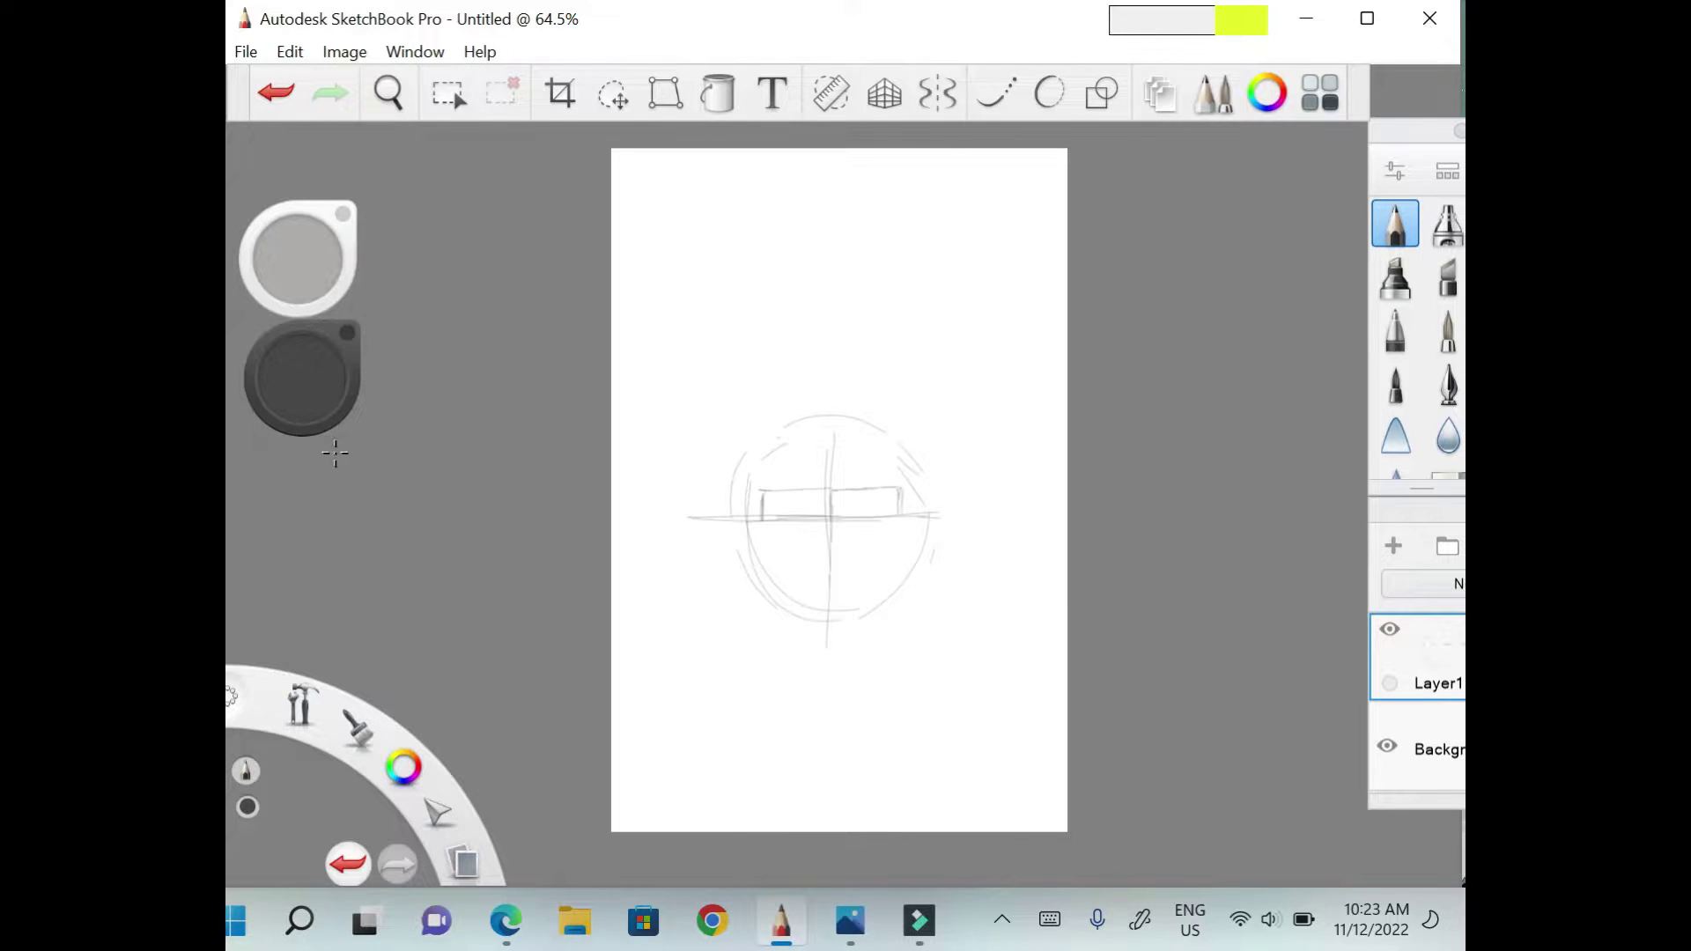
Draw the narrowed eye outline and slanted, pointed brow over the guide box on the right half of the face.
scroll(879, 713, "up", 3)
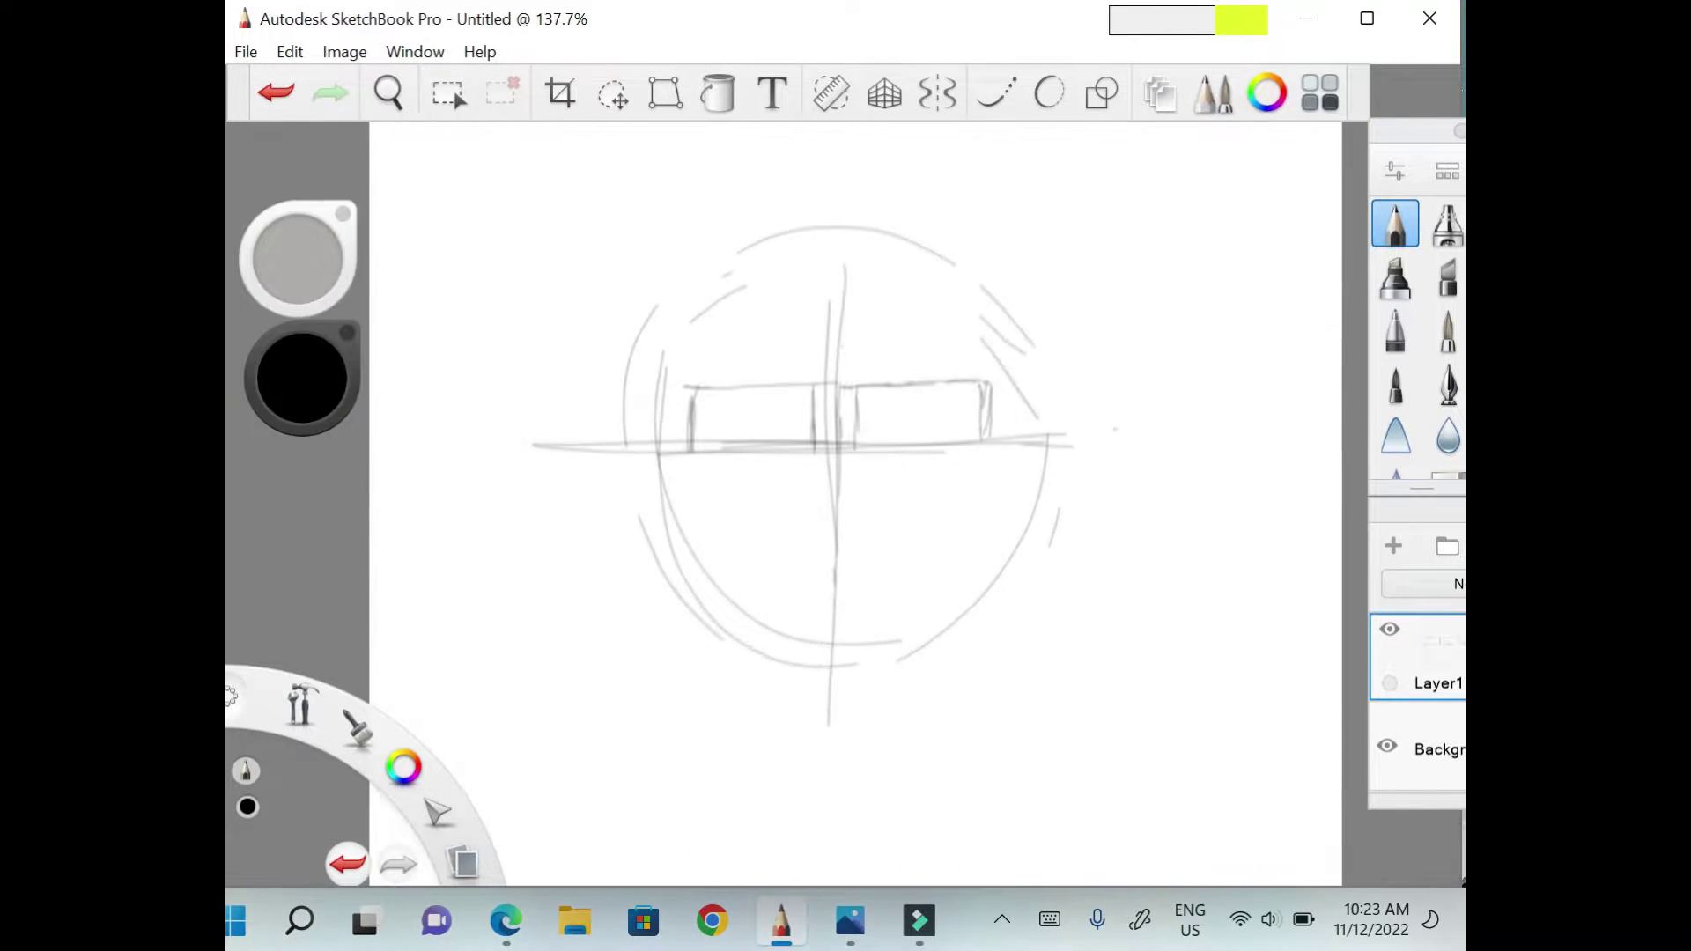
left_click_drag(856, 432, 995, 381)
left_click_drag(862, 436, 977, 361)
left_click_drag(875, 440, 970, 431)
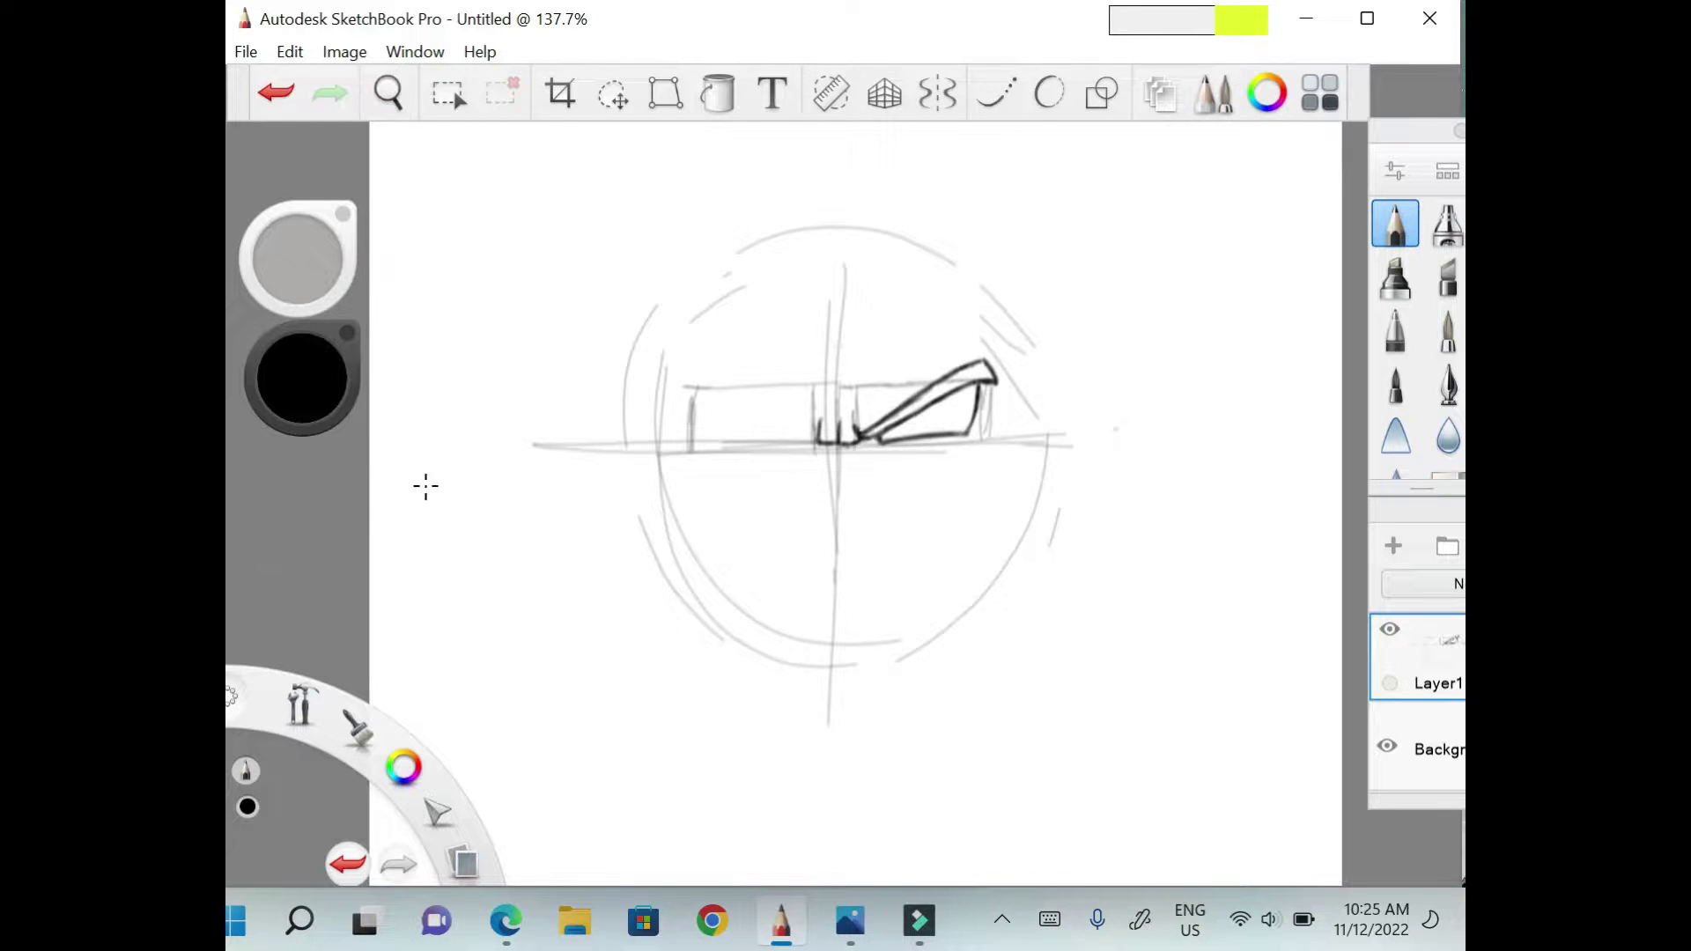
Draw the matching narrowed eye and slanted brow over the guide box on the left half of the face.
left_click_drag(683, 386, 819, 441)
mouse_move(693, 364)
left_mouse_down()
mouse_move(806, 436)
mouse_move(695, 384)
left_mouse_up()
left_click_drag(713, 440, 798, 442)
mouse_move(702, 390)
left_mouse_down()
mouse_move(707, 433)
mouse_move(790, 442)
left_mouse_up()
Erase stray guide marks around the eyes, then add half-covered irises and frown creases above the nose bridge.
key("e")
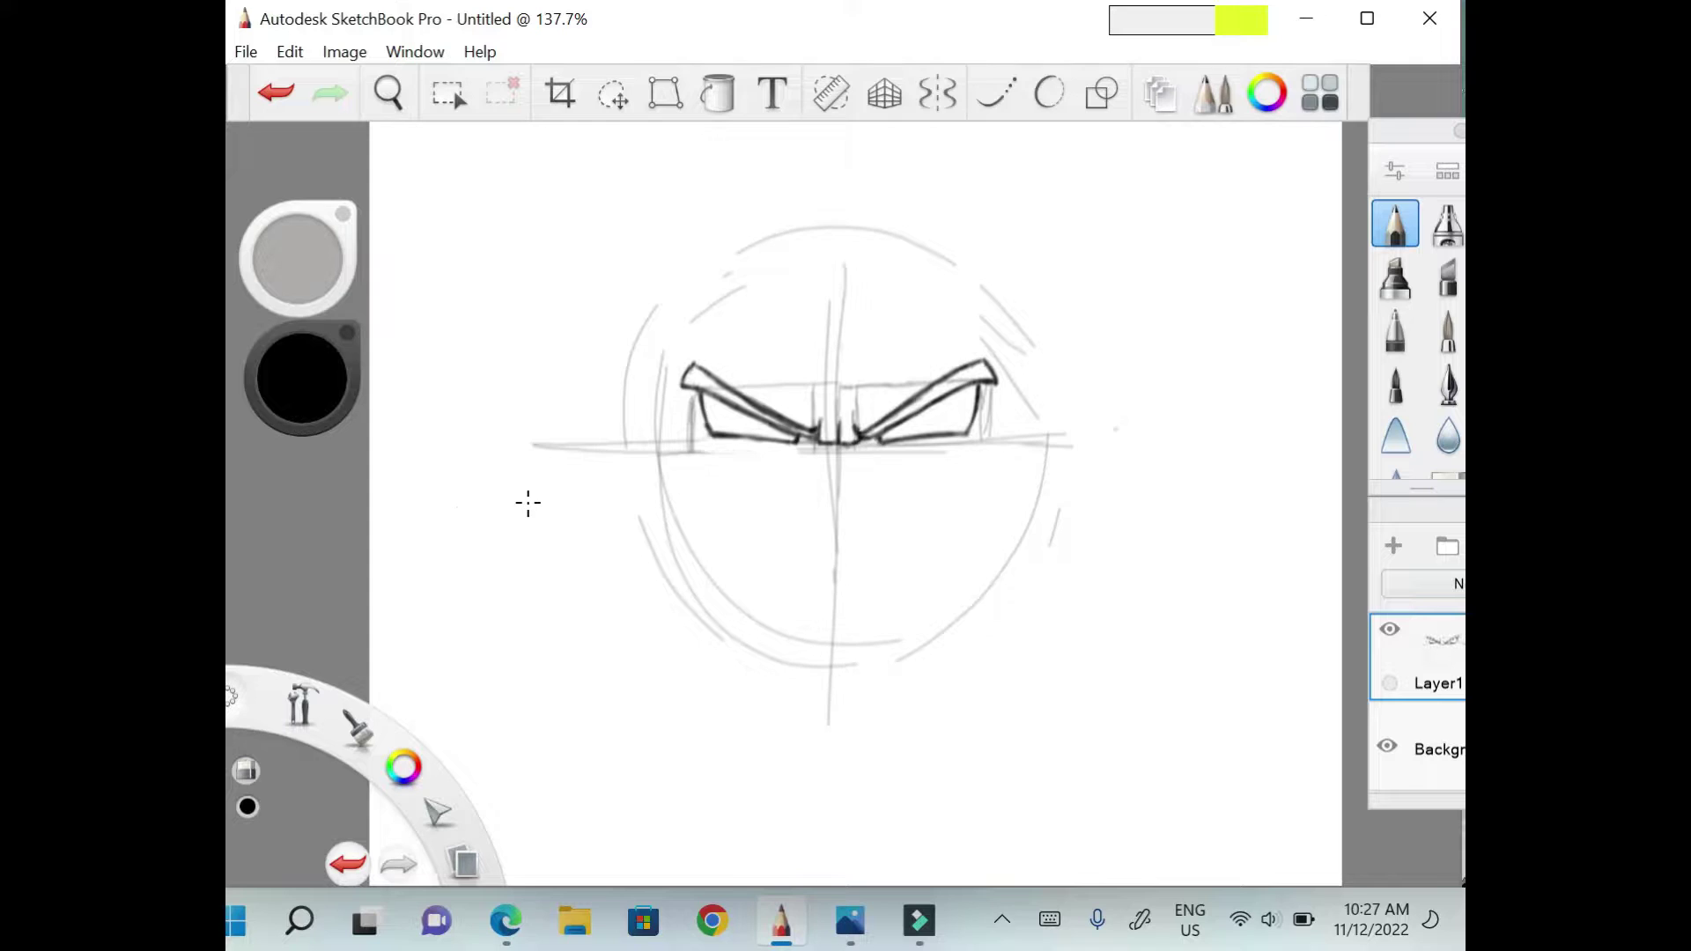
key("e")
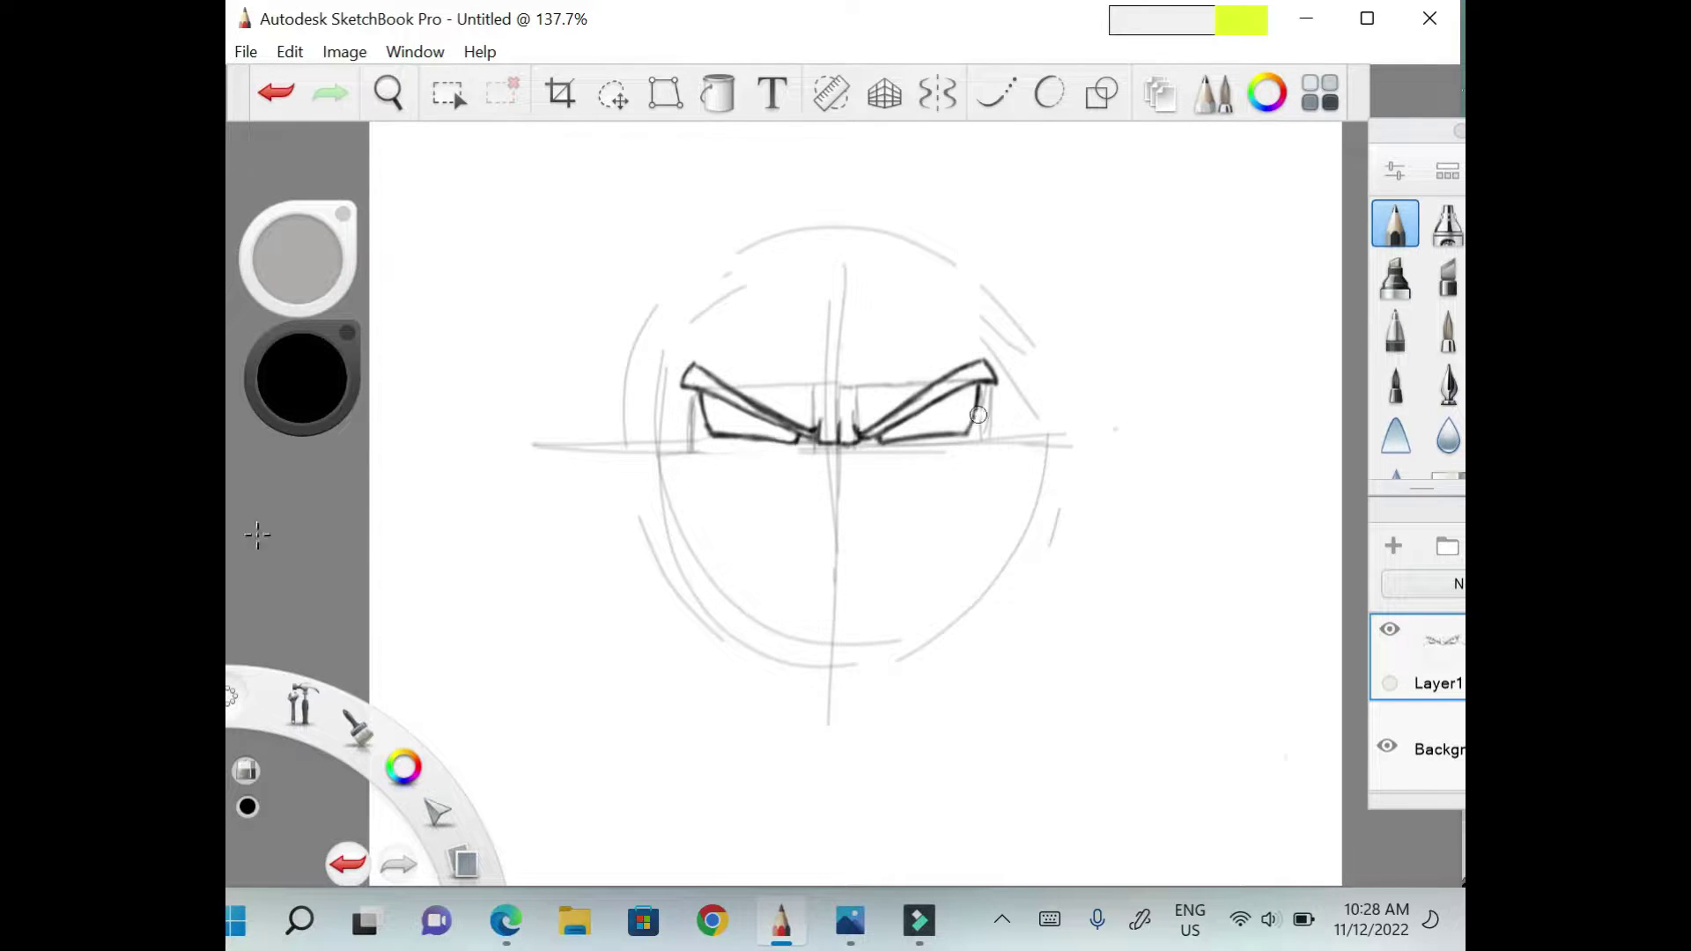
left_click_drag(975, 387, 964, 433)
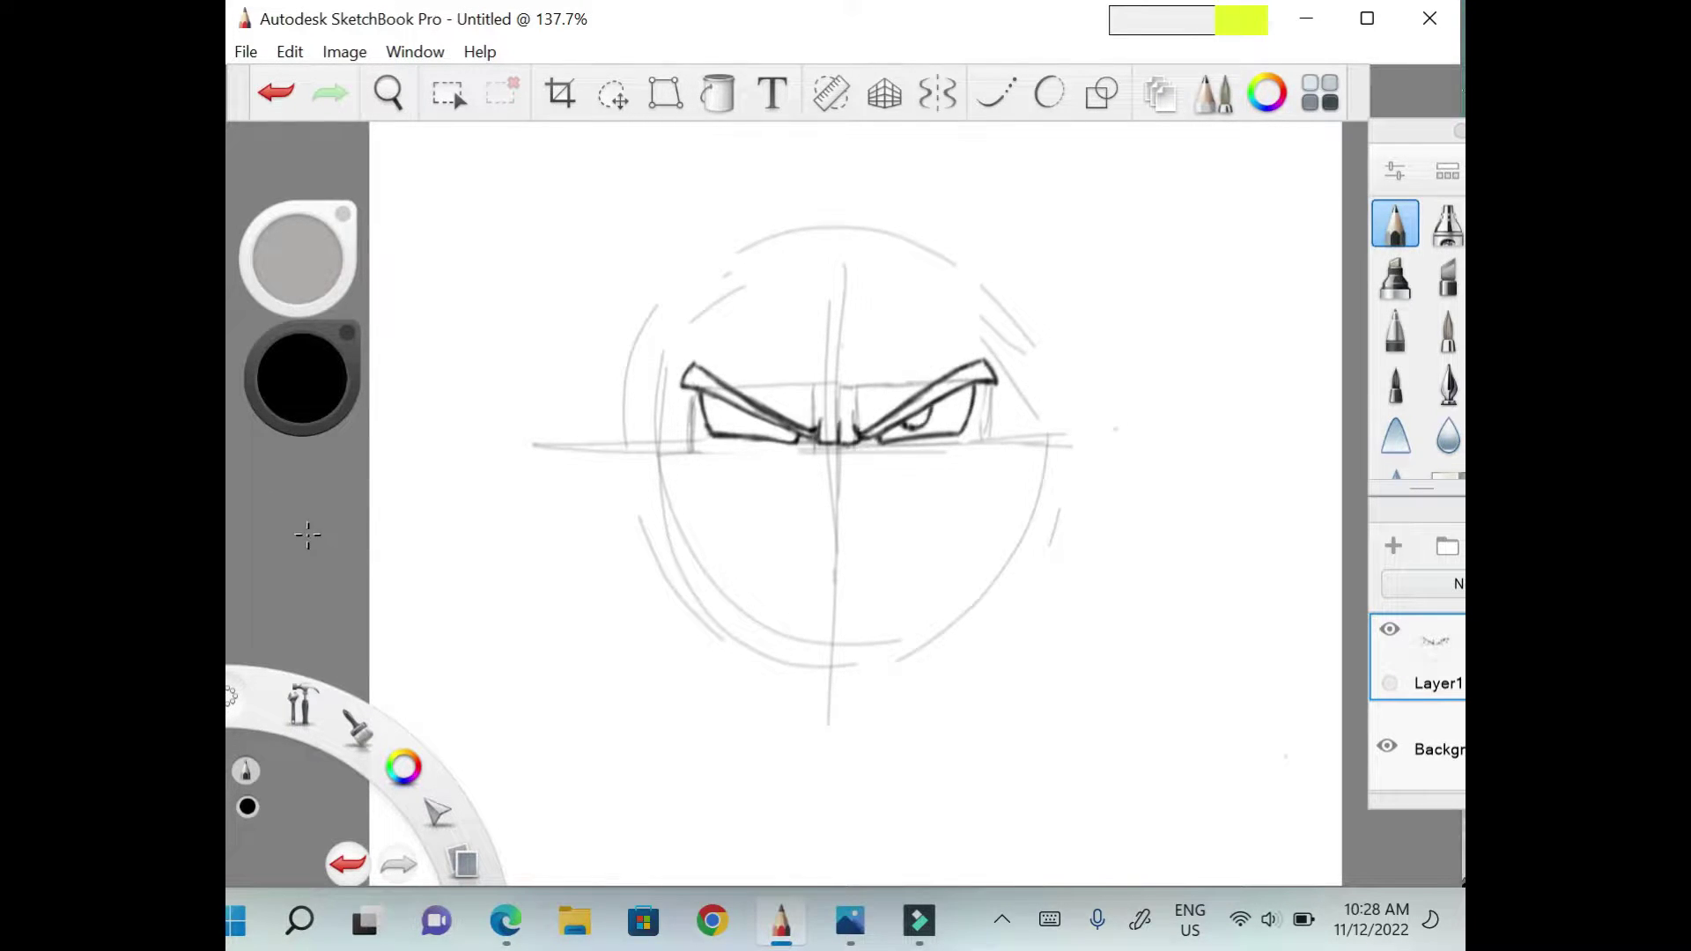
mouse_move(751, 421)
left_mouse_down()
mouse_move(780, 435)
mouse_move(926, 351)
mouse_move(811, 394)
left_mouse_up()
Draw creases under both eyes and sketch the nose with short wrinkle marks beside its bridge.
left_click_drag(880, 456, 958, 444)
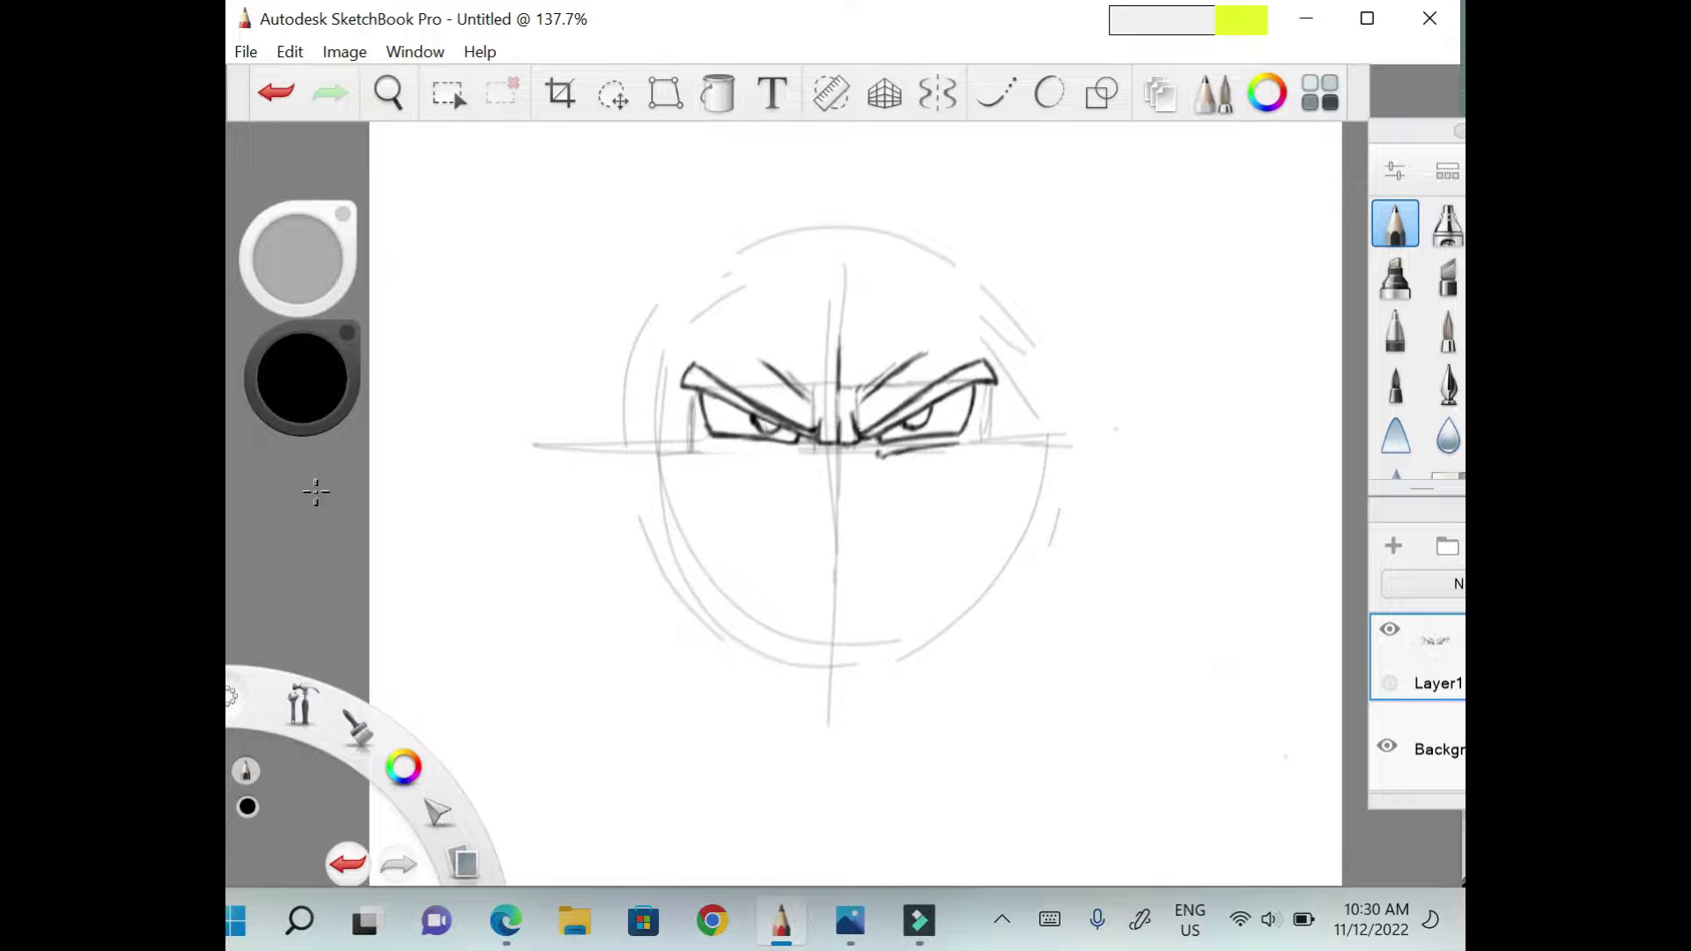
left_click_drag(806, 451, 700, 461)
key("ctrl+z")
mouse_move(879, 456)
left_mouse_down()
mouse_move(978, 451)
mouse_move(849, 472)
mouse_move(866, 471)
left_mouse_up()
left_click_drag(823, 466, 810, 476)
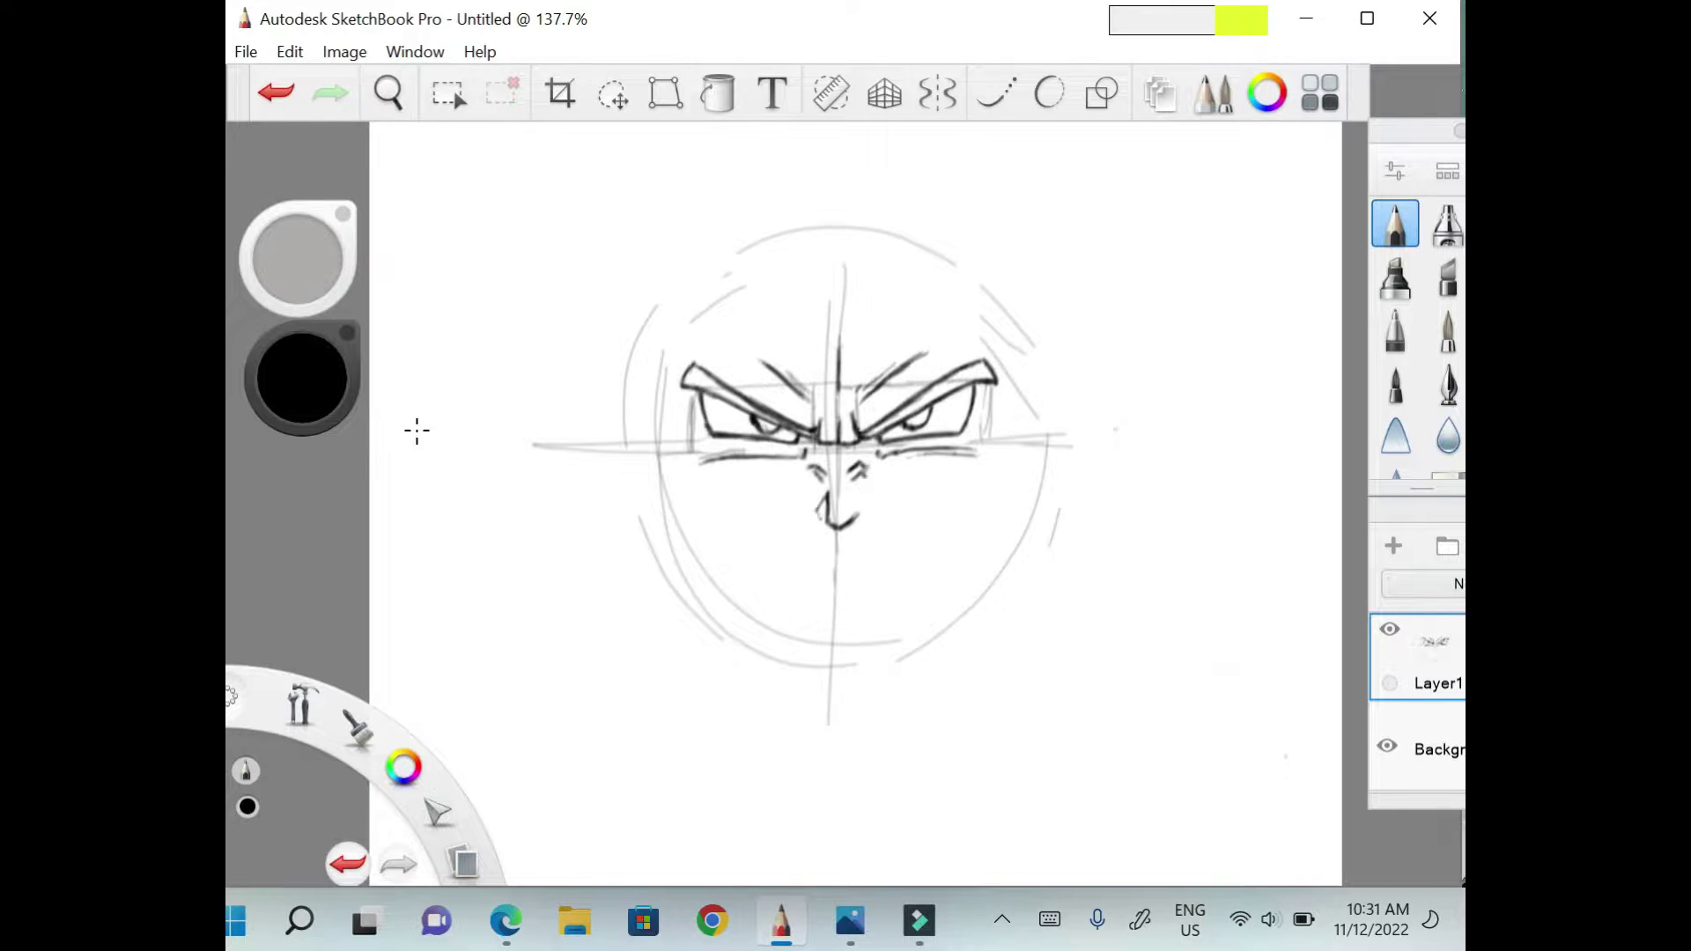
key("ctrl+z")
Draw an open shouting mouth below the nose, with an inner teeth outline, corner creases and a lower-lip line.
mouse_move(805, 552)
left_mouse_down()
mouse_move(873, 542)
mouse_move(882, 597)
left_mouse_up()
left_click_drag(805, 543, 785, 610)
left_click_drag(882, 569, 887, 611)
left_click_drag(790, 593, 839, 617)
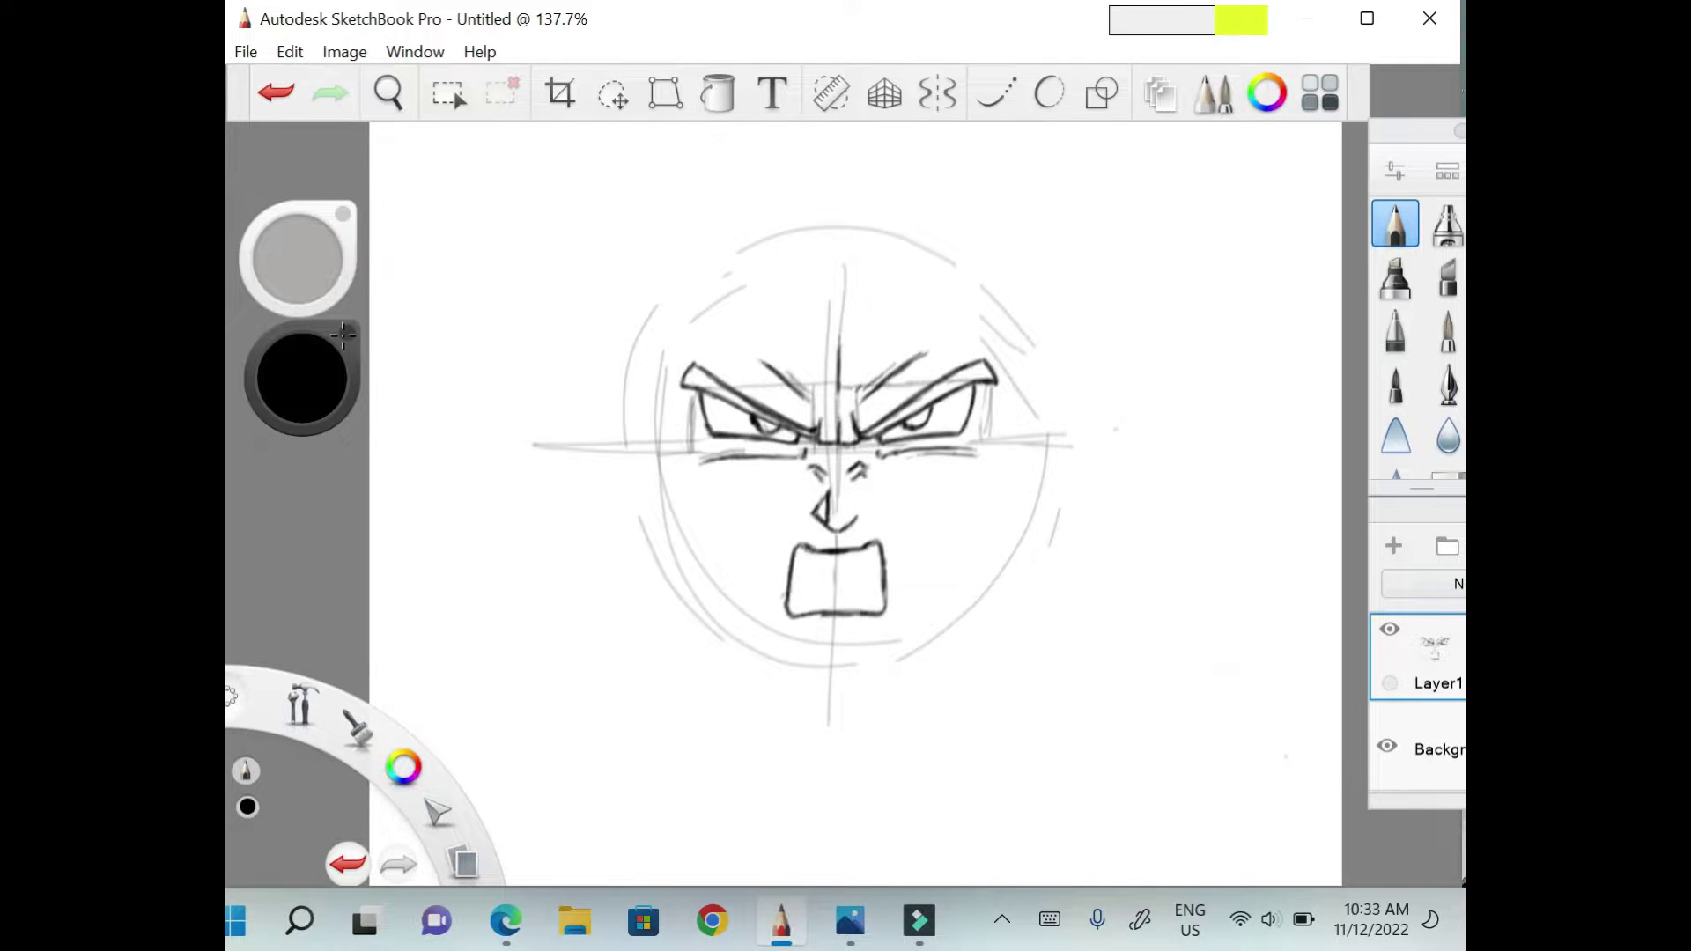
mouse_move(795, 557)
left_mouse_down()
mouse_move(832, 555)
mouse_move(800, 599)
mouse_move(872, 592)
left_mouse_up()
left_click_drag(797, 521, 785, 540)
left_click_drag(883, 523, 888, 542)
left_click_drag(816, 627, 855, 624)
Add short marks at the outer brow ends and draw the temple lines above both brows.
left_click_drag(1002, 378, 989, 356)
left_click_drag(691, 380, 673, 361)
left_click_drag(984, 337, 995, 348)
left_click_drag(693, 284, 686, 338)
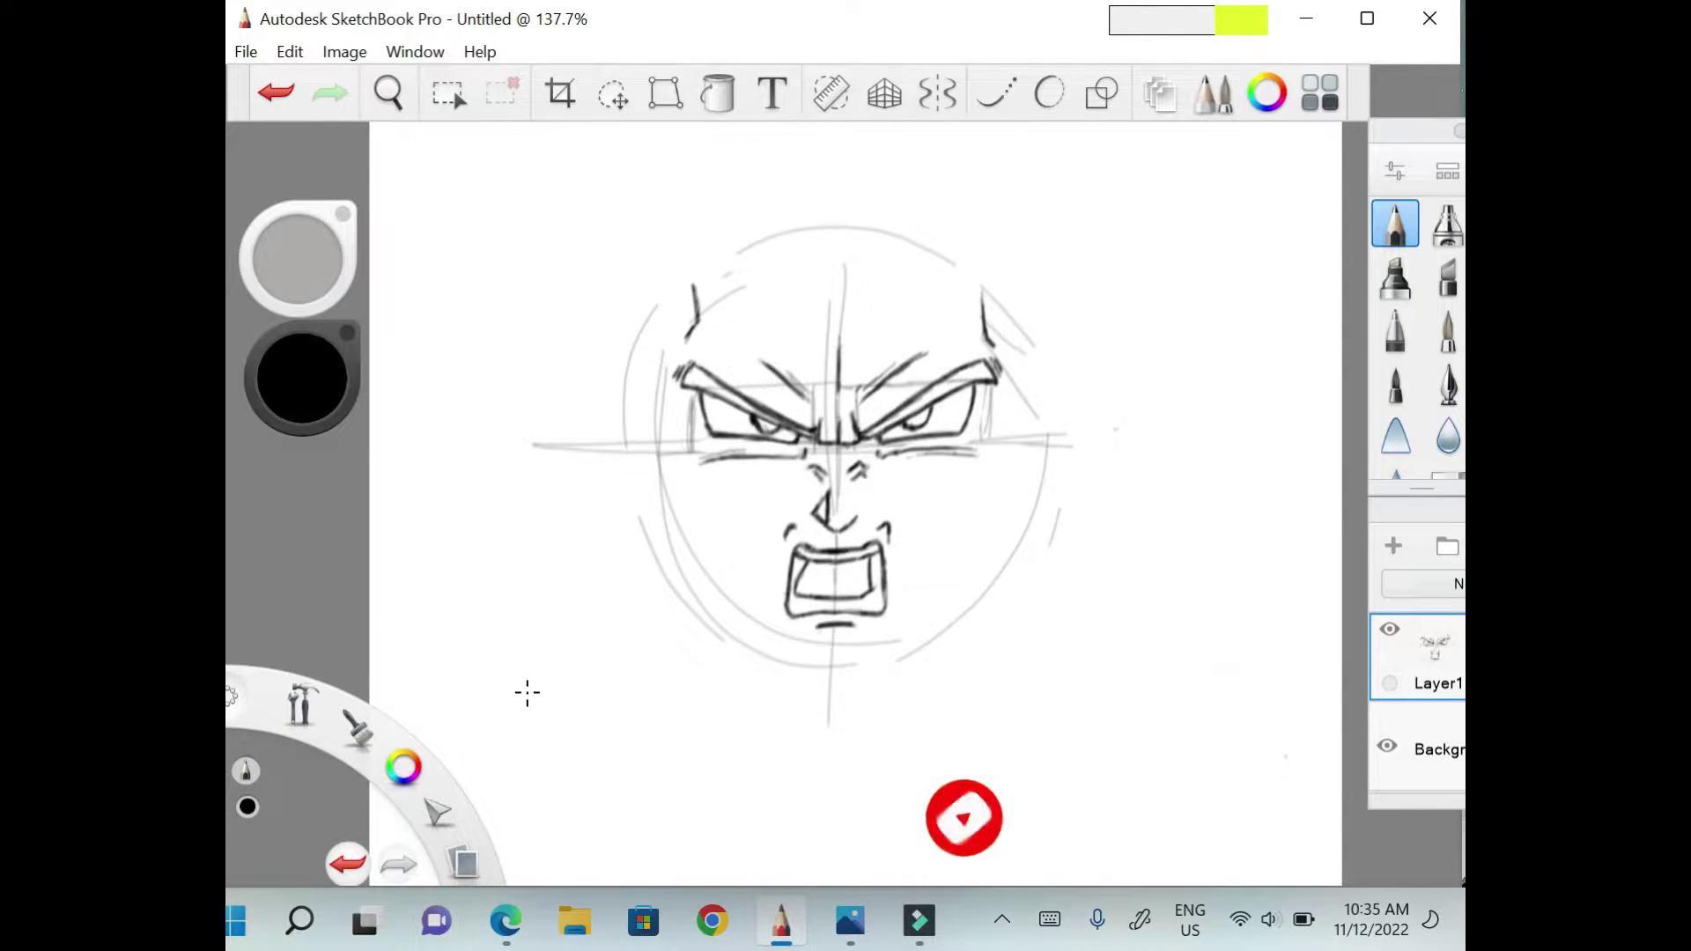
Sketch a mouth-level guide line and draw the angular jaw and pointed chin down from the temples.
mouse_move(998, 335)
left_mouse_down()
mouse_move(1022, 366)
mouse_move(1025, 317)
mouse_move(1038, 357)
mouse_move(1042, 339)
mouse_move(1087, 335)
mouse_move(1036, 354)
mouse_move(998, 527)
left_mouse_up()
left_click_drag(881, 544, 1062, 531)
left_click_drag(1004, 483, 963, 563)
left_click_drag(824, 662, 973, 555)
left_click_drag(891, 629, 994, 539)
left_click_drag(874, 654, 814, 667)
mouse_move(614, 343)
left_mouse_down()
mouse_move(658, 370)
mouse_move(713, 534)
left_mouse_up()
key("ctrl+z")
mouse_move(656, 370)
left_mouse_down()
mouse_move(701, 553)
mouse_move(787, 544)
mouse_move(819, 662)
left_mouse_up()
left_click_drag(1026, 361, 991, 546)
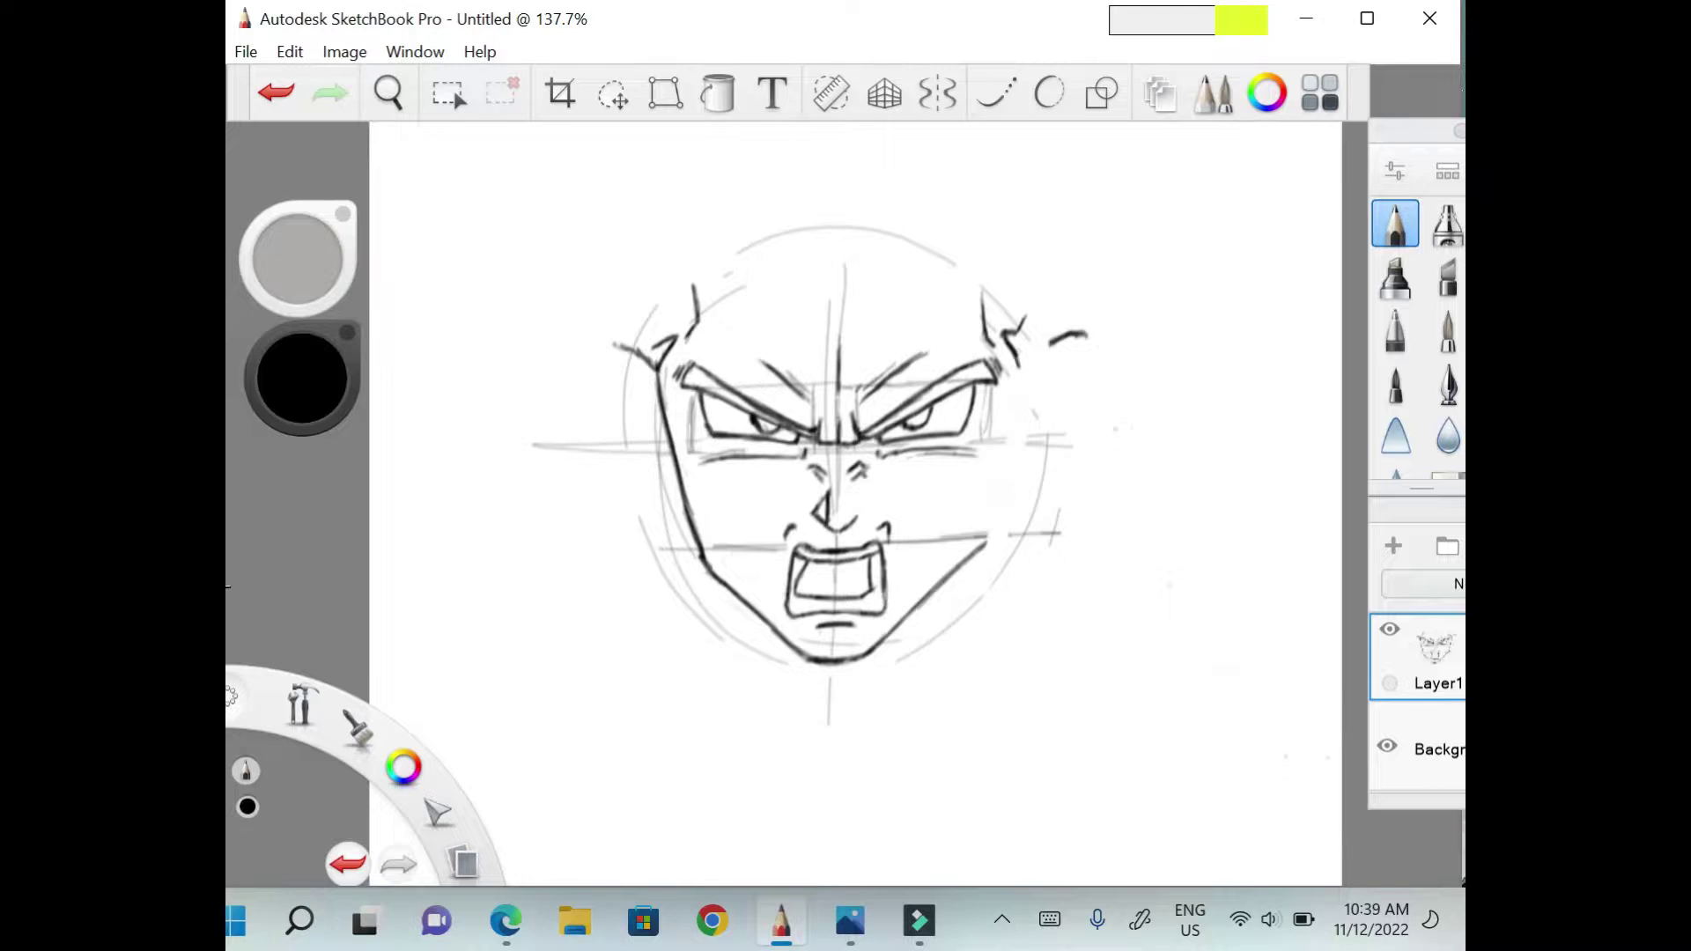
Finish the cheek line on the face's right side and draw the ear there with its inner folds.
left_click_drag(1021, 366, 973, 560)
left_click_drag(1087, 335, 1048, 343)
left_click_drag(1013, 396, 995, 520)
left_click_drag(1022, 321, 987, 533)
key("ctrl+z")
left_click_drag(1017, 396, 991, 528)
mouse_move(1044, 345)
left_mouse_down()
mouse_move(1081, 387)
mouse_move(1068, 444)
mouse_move(1006, 466)
left_mouse_up()
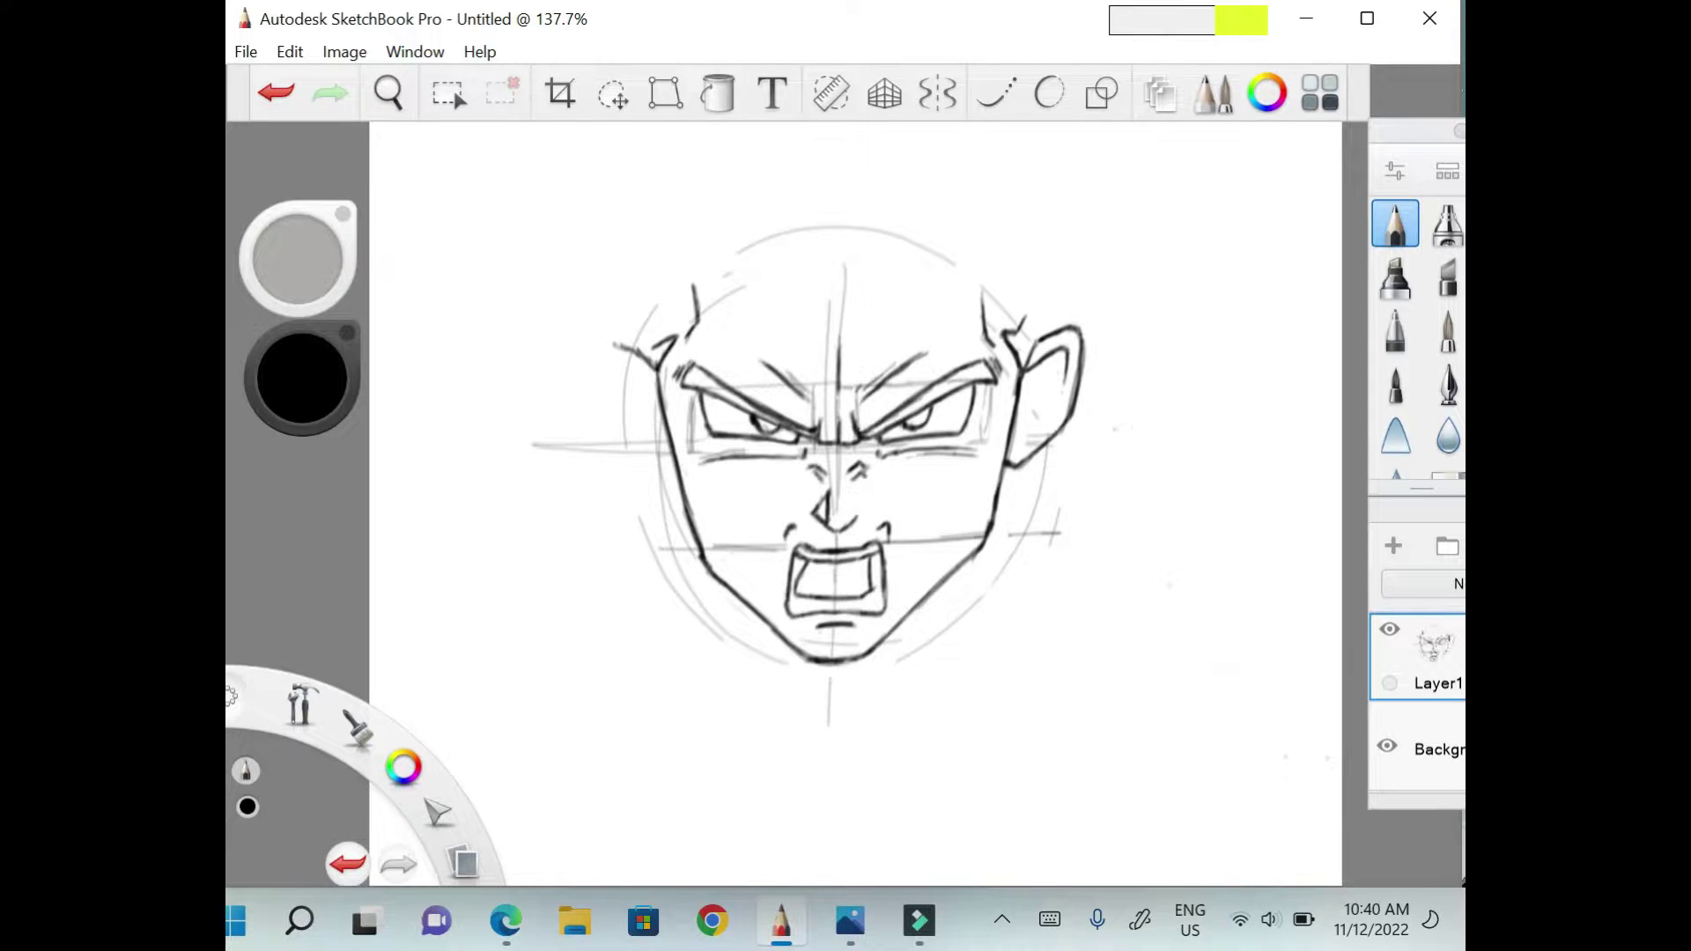
left_click_drag(1048, 402, 1011, 450)
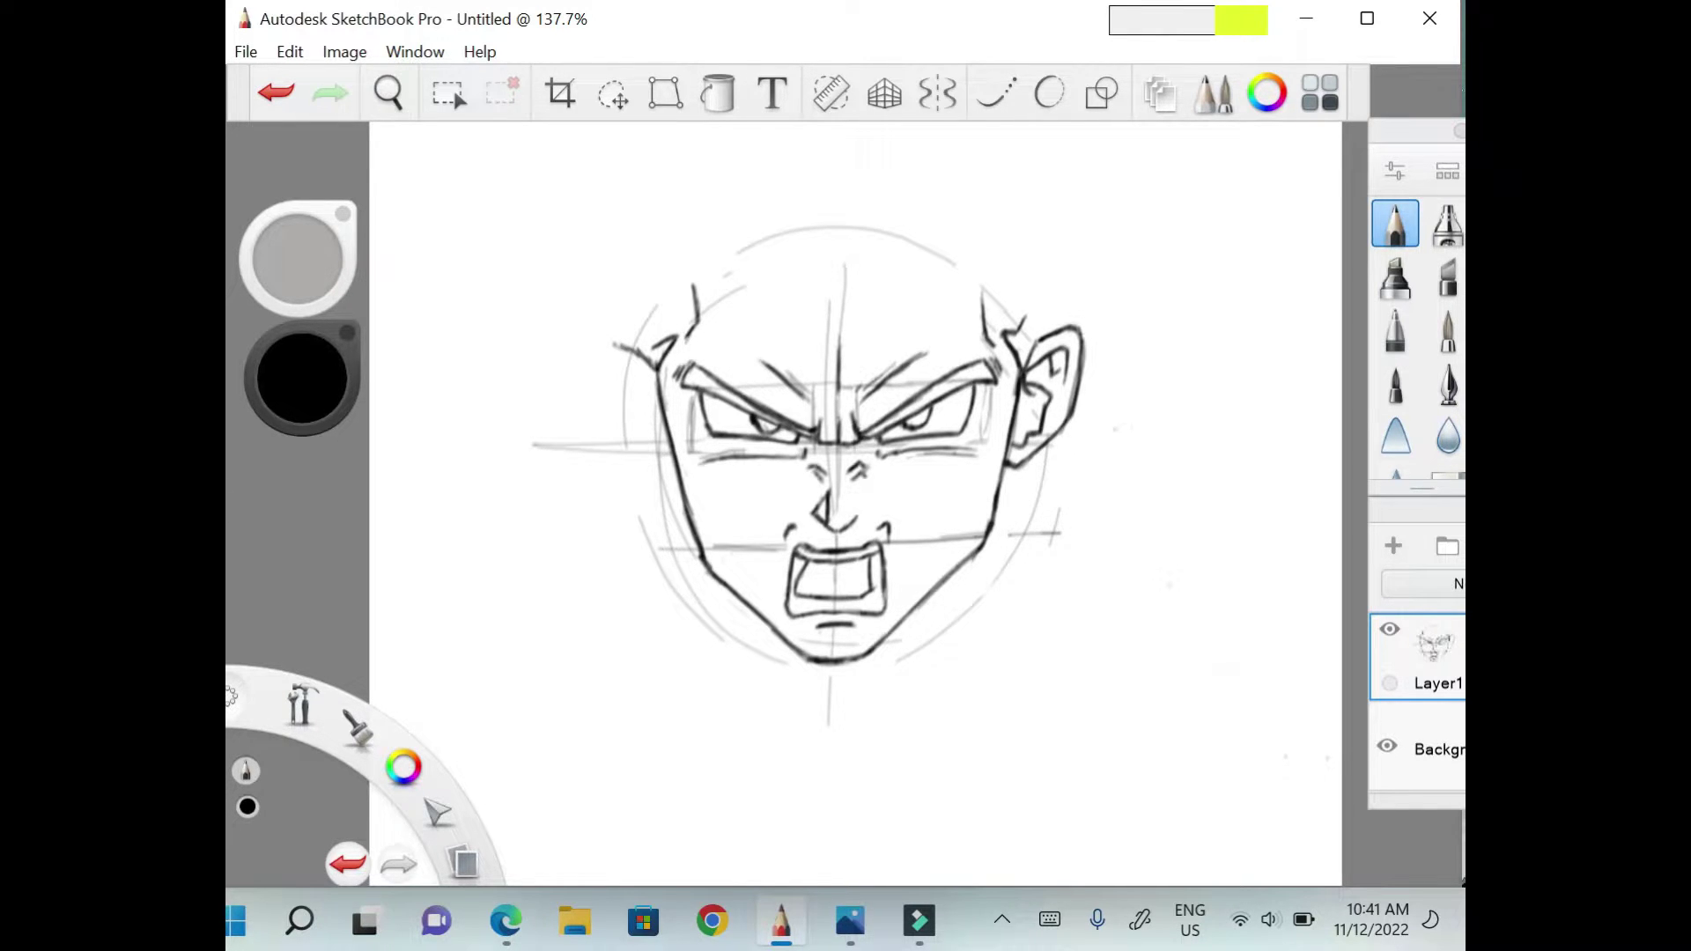
Draw the matching ear on the face's left side, including its inner folds.
mouse_move(635, 346)
left_mouse_down()
mouse_move(593, 350)
mouse_move(606, 444)
mouse_move(676, 476)
left_mouse_up()
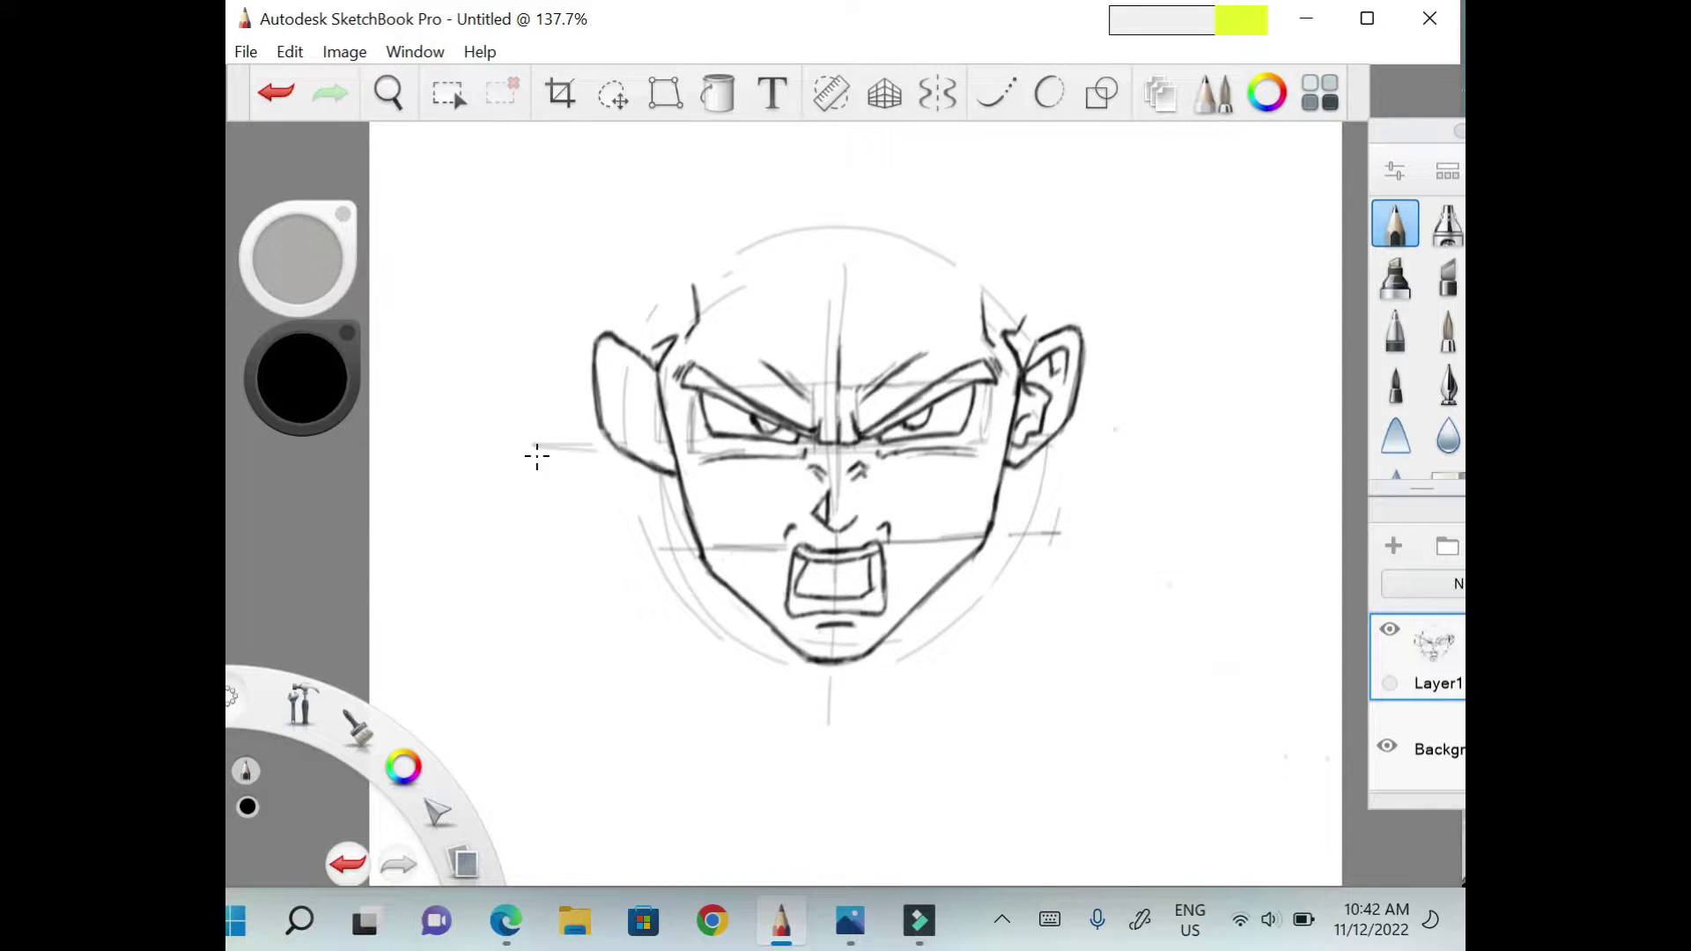
left_click_drag(612, 392, 641, 370)
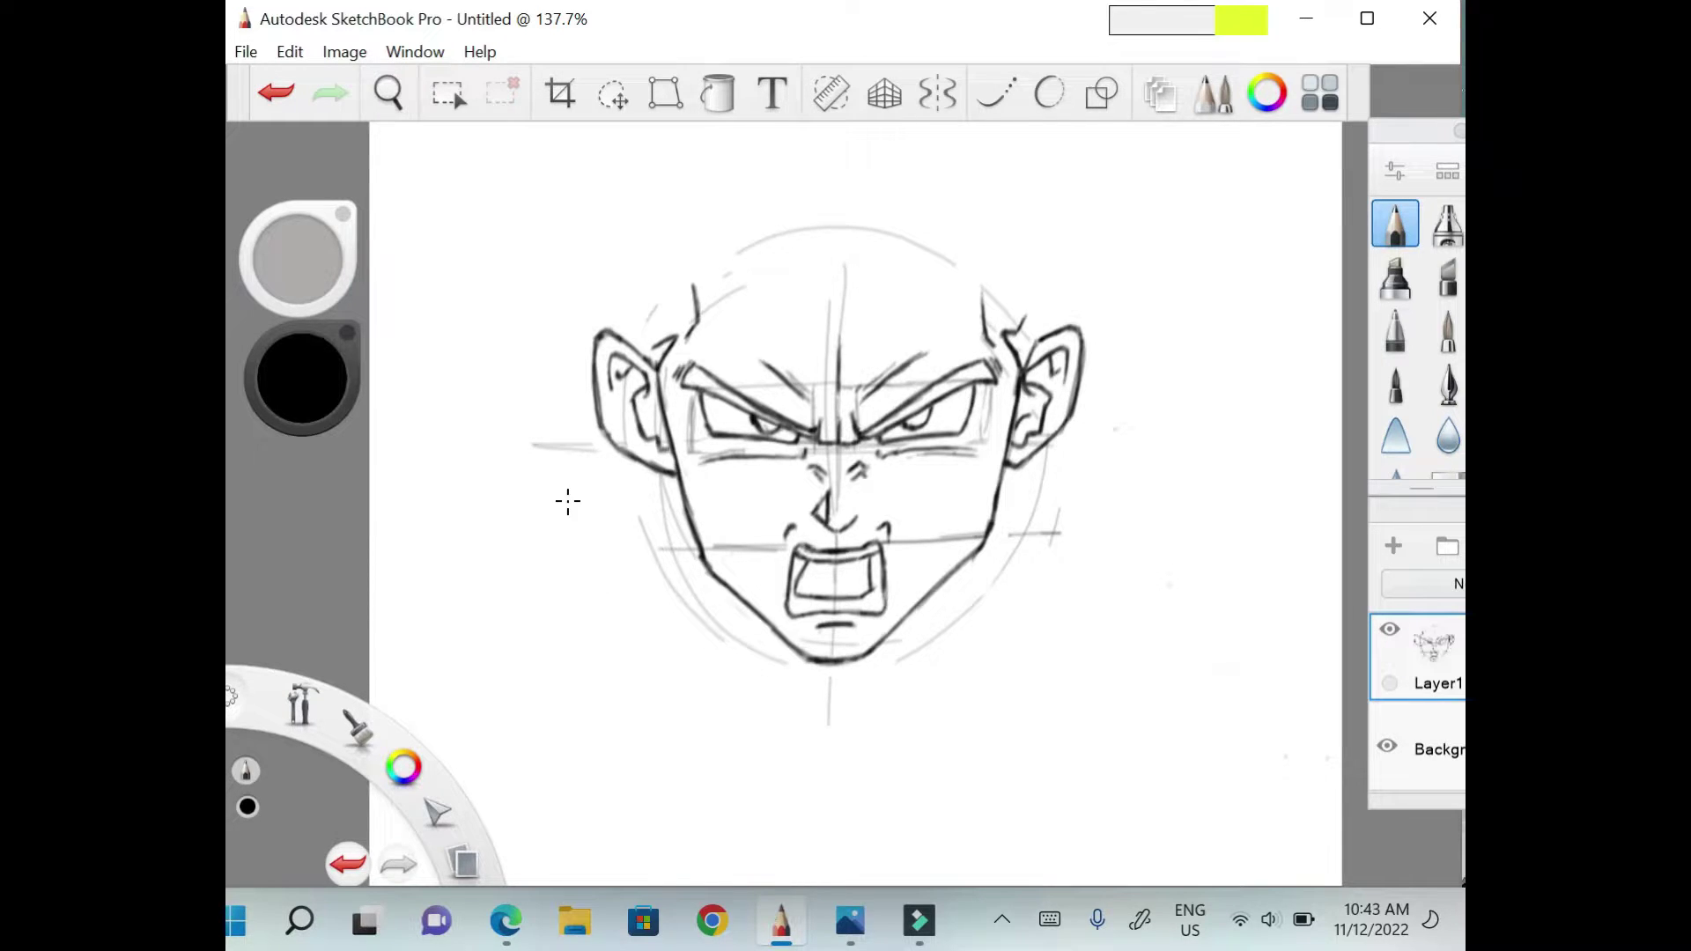
Draw the curved hairline on the left side of the forehead, rising from the temple toward the top of the head.
left_click(1255, 583)
left_click_drag(656, 347, 674, 244)
key("ctrl+z")
mouse_move(650, 304)
left_mouse_down()
mouse_move(699, 202)
mouse_move(754, 175)
left_mouse_up()
left_click_drag(676, 231, 761, 173)
mouse_move(1034, 299)
left_mouse_down()
mouse_move(1008, 195)
mouse_move(918, 164)
left_mouse_up()
key("ctrl+z")
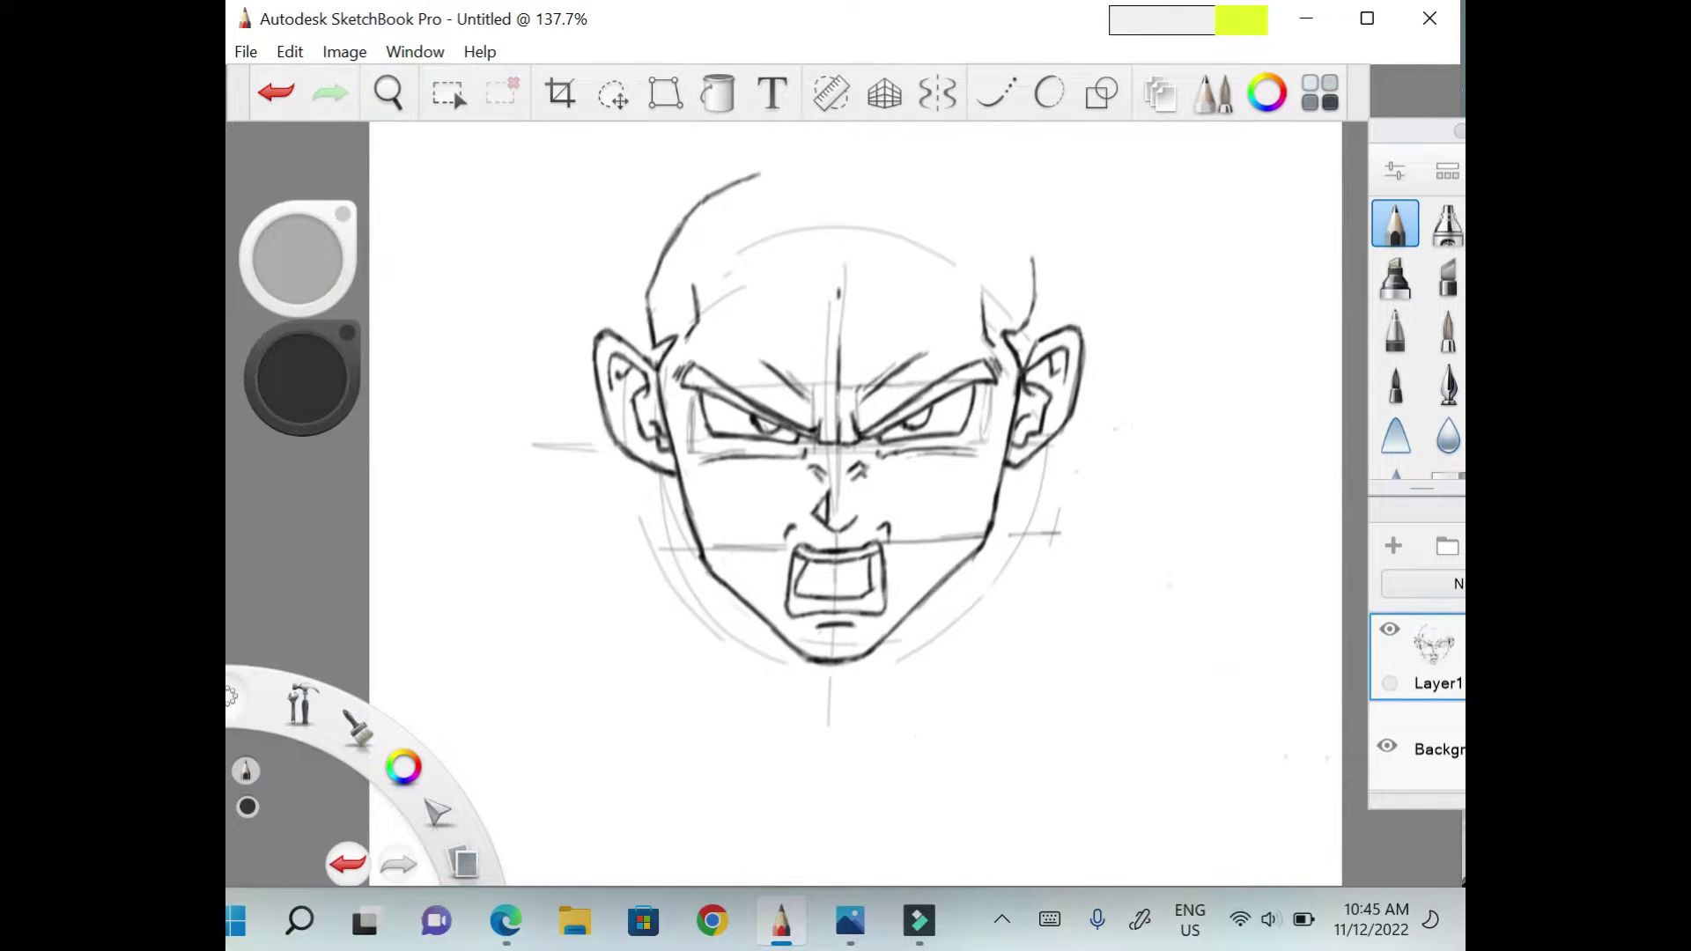
Draw the V-shaped widow's peak at the forehead's centre and the curved hairline on the right side.
mouse_move(1014, 207)
left_mouse_down()
mouse_move(924, 168)
mouse_move(852, 280)
left_mouse_up()
left_click_drag(761, 174, 855, 299)
key("ctrl+z")
left_click_drag(885, 235, 840, 301)
key("ctrl+z")
left_click_drag(917, 174, 840, 299)
left_click_drag(890, 220, 837, 310)
mouse_move(803, 164)
left_mouse_down()
mouse_move(957, 163)
mouse_move(1012, 216)
mouse_move(1031, 304)
left_mouse_up()
key("ctrl+z")
key("ctrl+z")
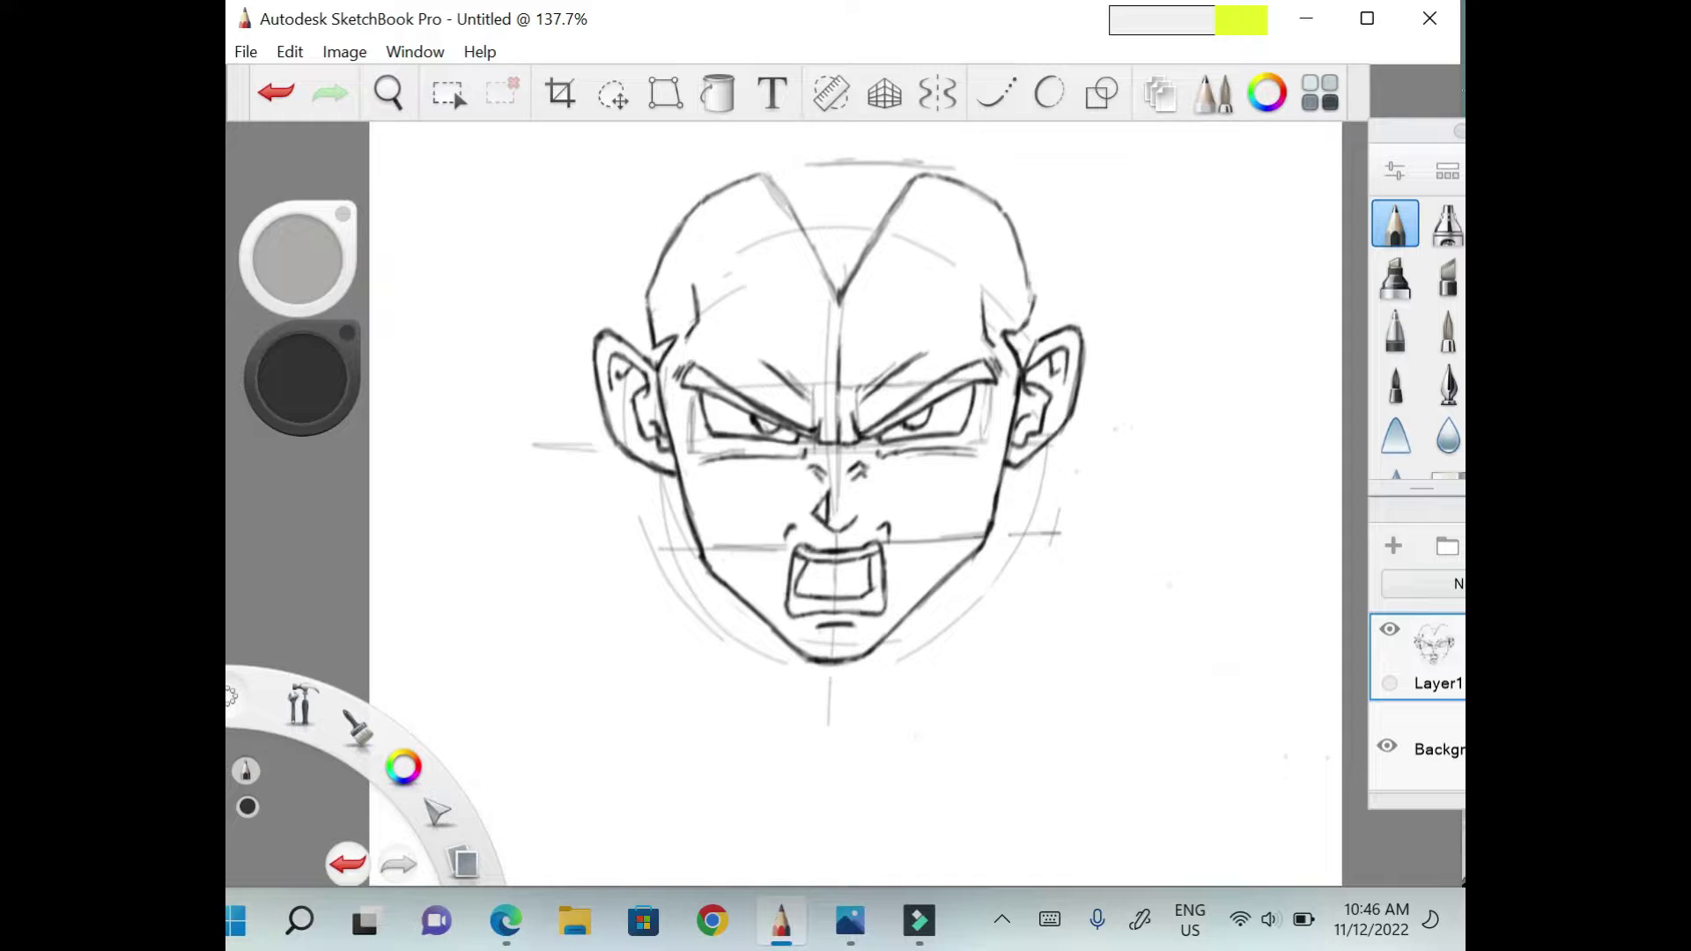
Darken the hairline and redraw the jaw and chin contour with cleaner, bolder strokes.
mouse_move(648, 290)
left_mouse_down()
mouse_move(705, 199)
mouse_move(770, 172)
mouse_move(837, 299)
mouse_move(911, 182)
mouse_move(996, 204)
mouse_move(1030, 330)
left_mouse_up()
mouse_move(768, 621)
left_mouse_down()
mouse_move(824, 663)
mouse_move(905, 615)
mouse_move(808, 665)
mouse_move(867, 665)
left_mouse_up()
left_click_drag(695, 551, 846, 665)
mouse_move(701, 539)
left_mouse_down()
mouse_move(819, 663)
mouse_move(957, 573)
left_mouse_up()
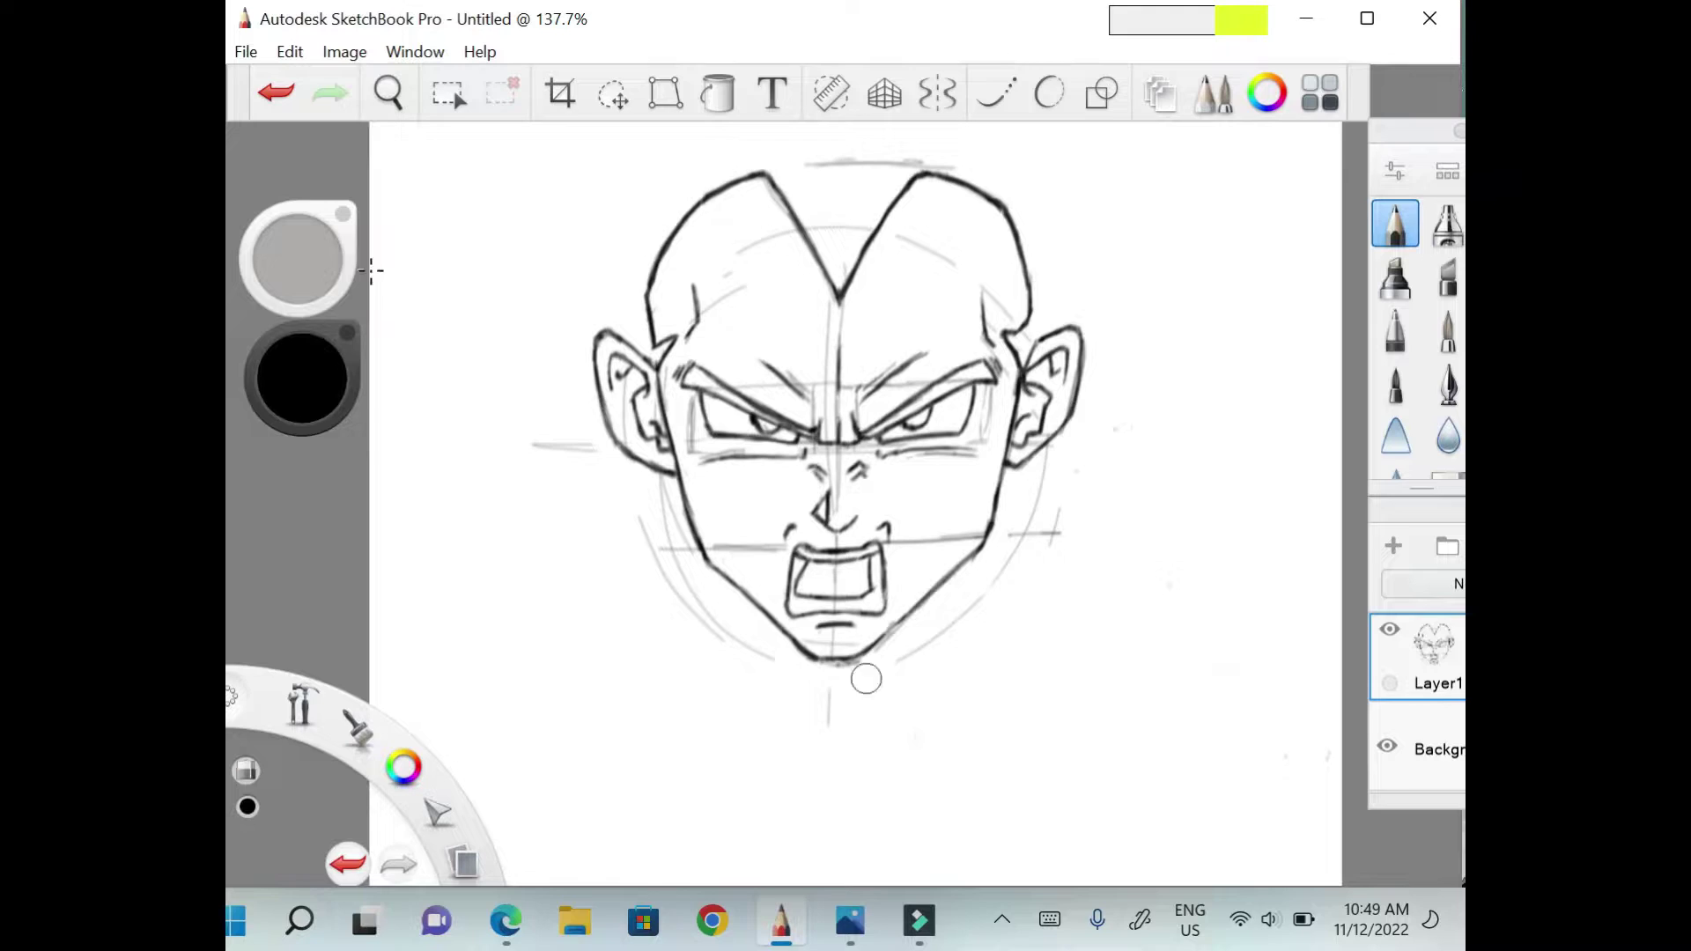
Draw the neck's right edge and a pointed hair lock extending outward below the right ear.
left_click_drag(1002, 469, 1018, 605)
left_click_drag(1010, 534, 1144, 462)
mouse_move(1086, 458)
left_mouse_down()
mouse_move(1157, 467)
mouse_move(1067, 507)
mouse_move(1160, 461)
left_mouse_up()
scroll(823, 523, "down", 2)
left_click_drag(1073, 421, 1041, 451)
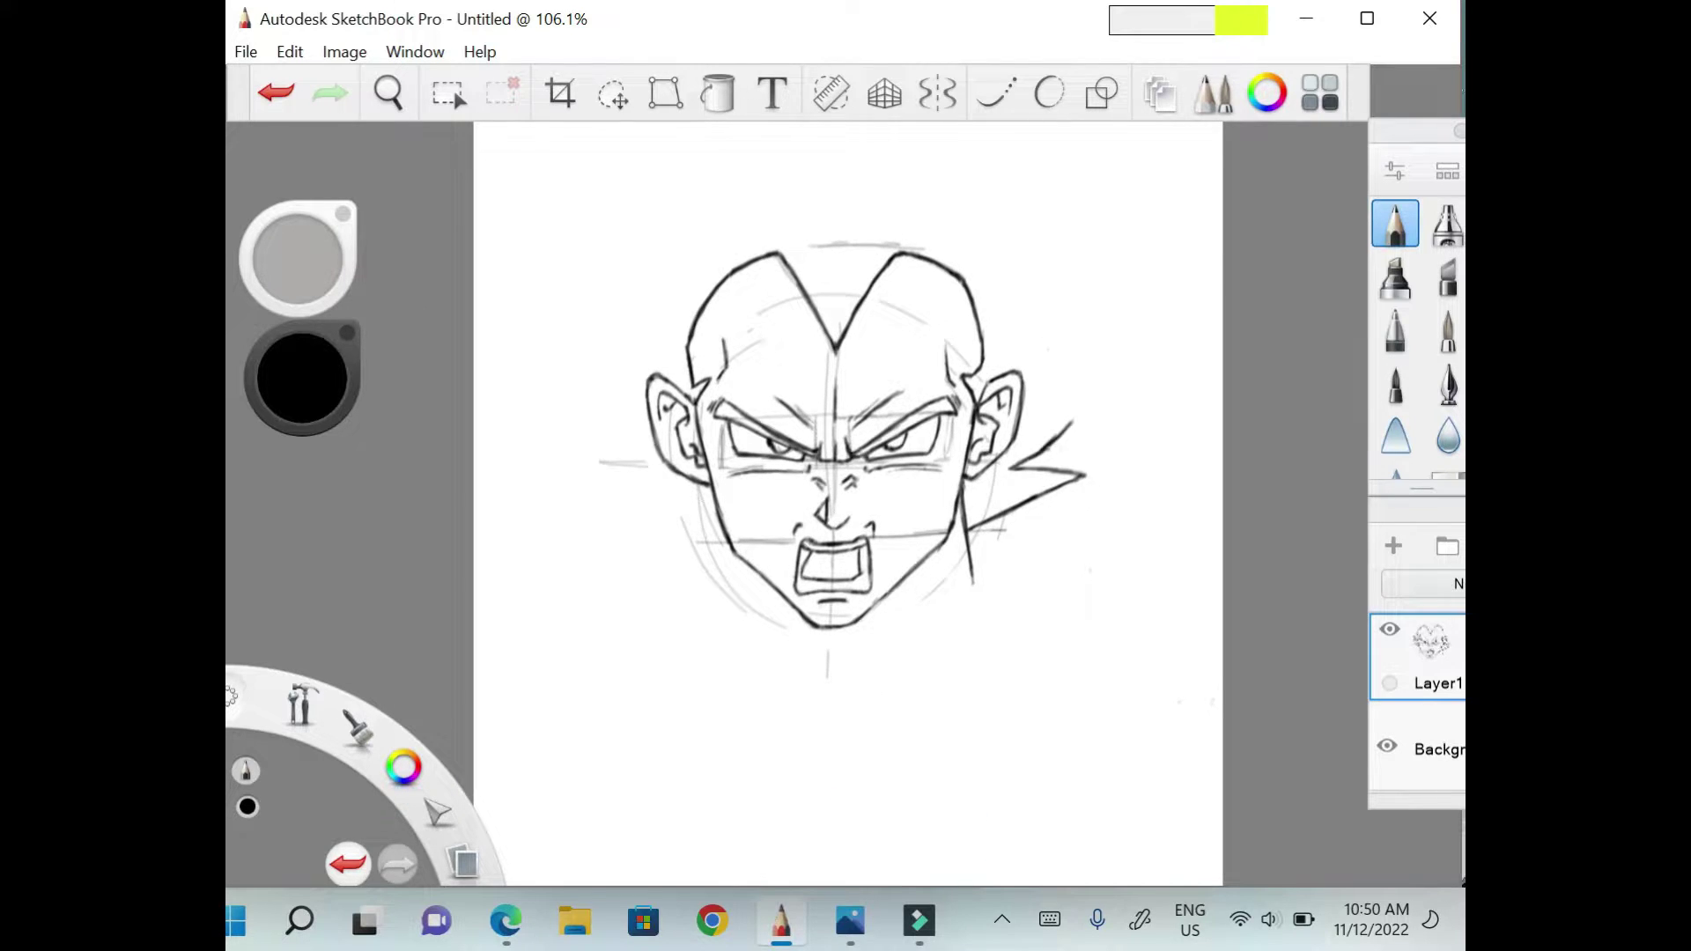
Redraw the lowest lock beside the right ear shorter and add a larger upward-pointing spike above it.
left_click_drag(1113, 320, 1083, 398)
key("ctrl+z")
key("ctrl+z")
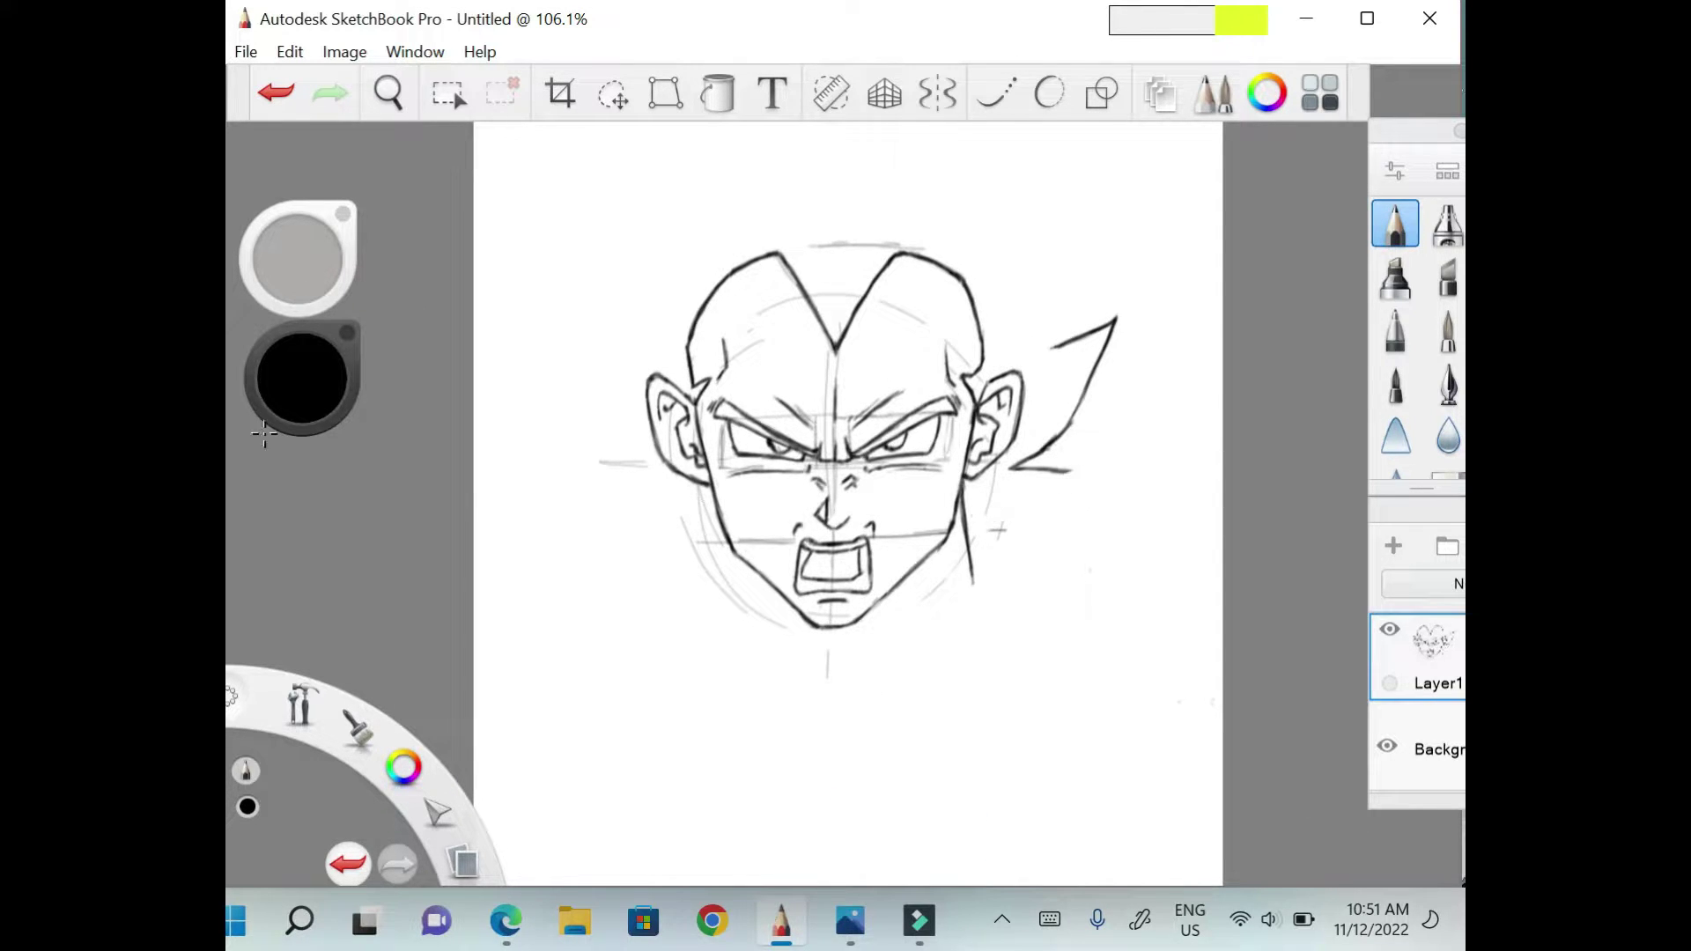
mouse_move(1069, 474)
left_mouse_down()
mouse_move(967, 511)
mouse_move(1069, 473)
left_mouse_up()
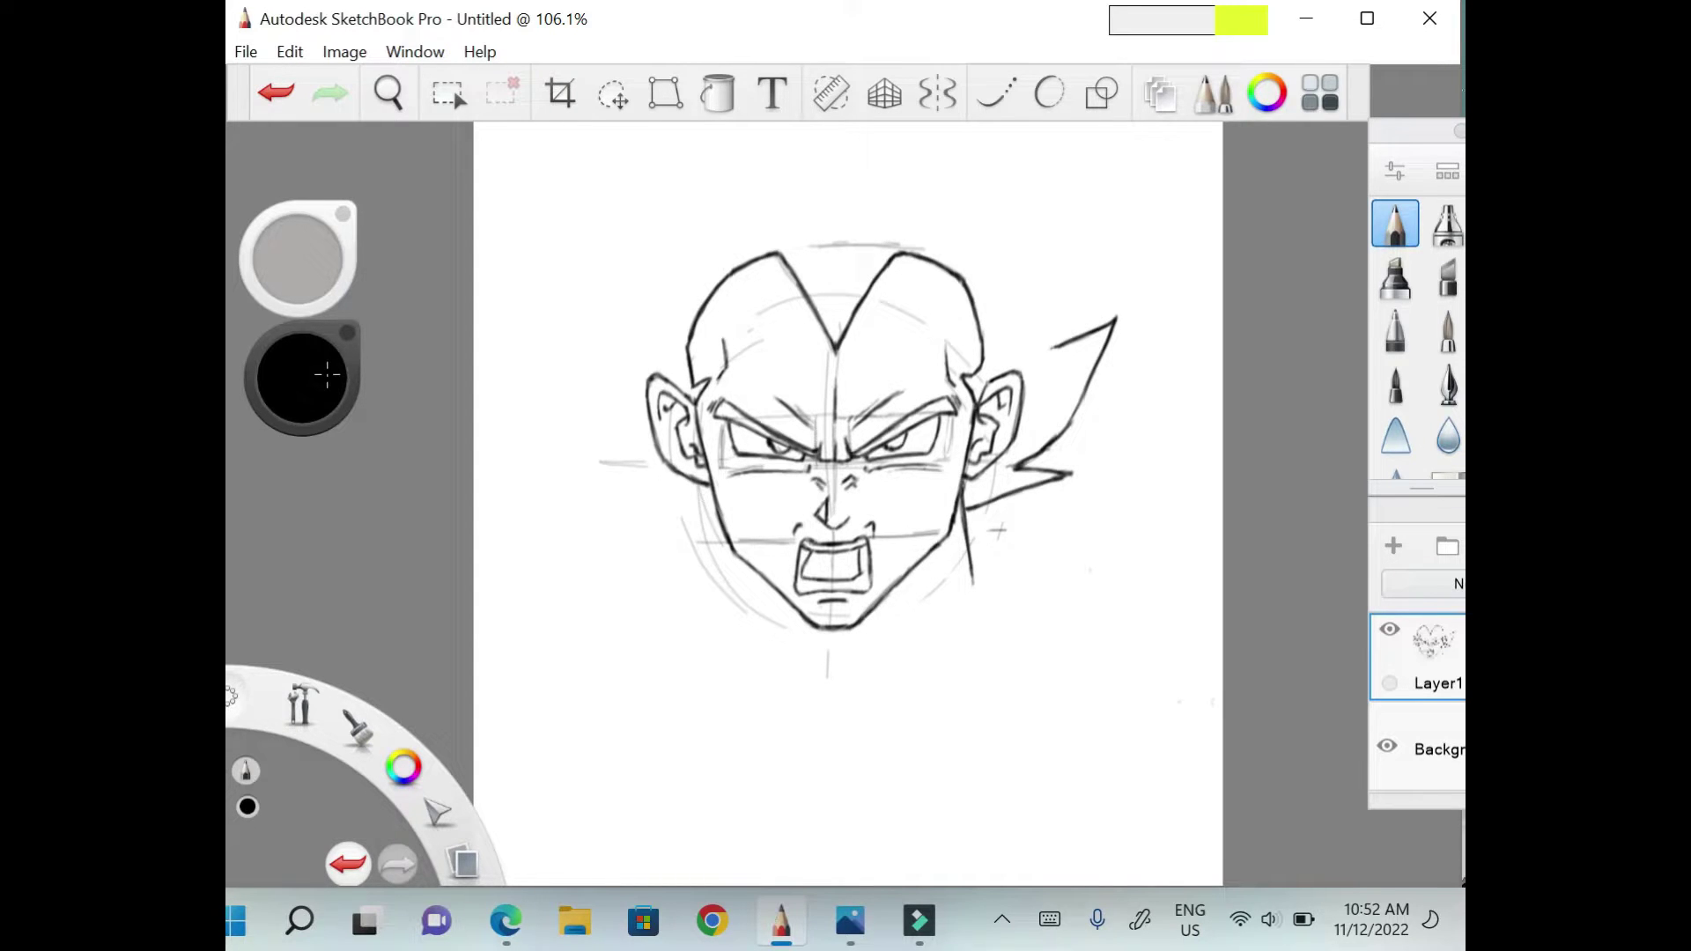
Lightly sketch the overall outline of the tall, spiky flame-shaped hair around both sides of the head.
key("ctrl+z")
mouse_move(1131, 320)
left_mouse_down()
mouse_move(1057, 439)
mouse_move(1086, 401)
mouse_move(1080, 339)
mouse_move(960, 333)
left_mouse_up()
scroll(233, 607, "down", 4)
left_click_drag(953, 317, 906, 266)
left_click_drag(864, 179, 885, 216)
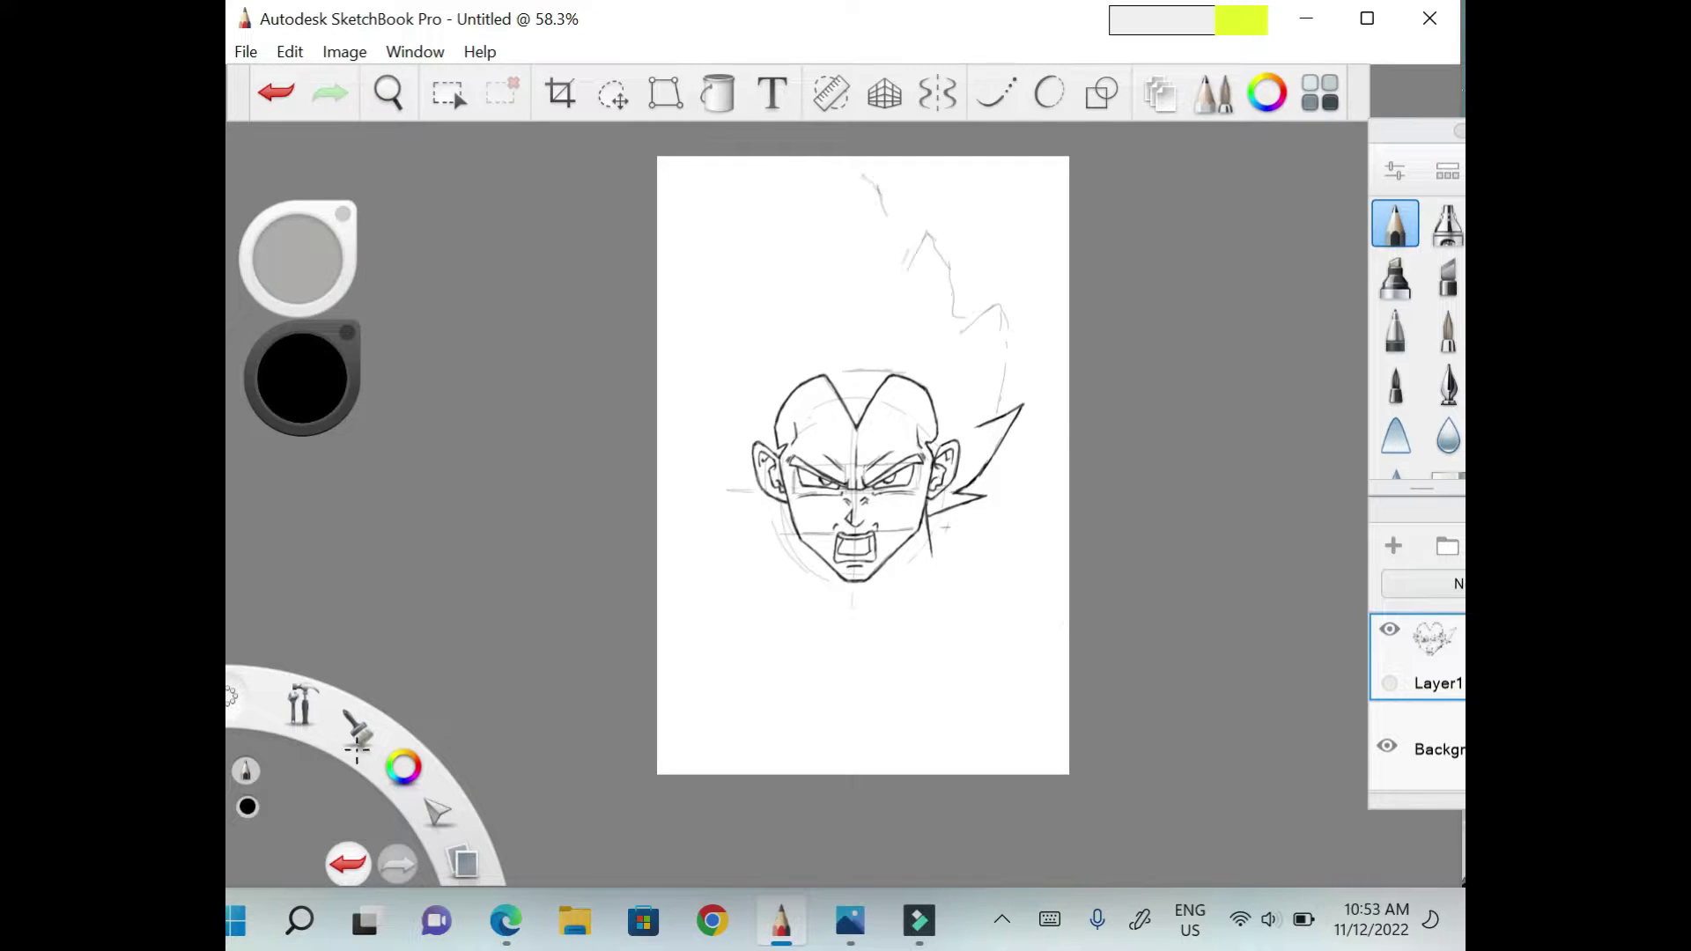
mouse_move(758, 212)
left_mouse_down()
mouse_move(718, 338)
mouse_move(723, 394)
left_mouse_up()
left_click_drag(726, 335, 685, 471)
mouse_move(740, 460)
left_mouse_down()
mouse_move(704, 499)
mouse_move(793, 531)
left_mouse_up()
Draw bold side spikes above the right ear, following the light hair sketch.
scroll(440, 418, "up", 4)
scroll(439, 418, "up", 2)
left_click_drag(1053, 386, 1013, 449)
left_click_drag(1107, 179, 1057, 398)
left_click_drag(1108, 173, 1004, 236)
scroll(797, 510, "down", 2)
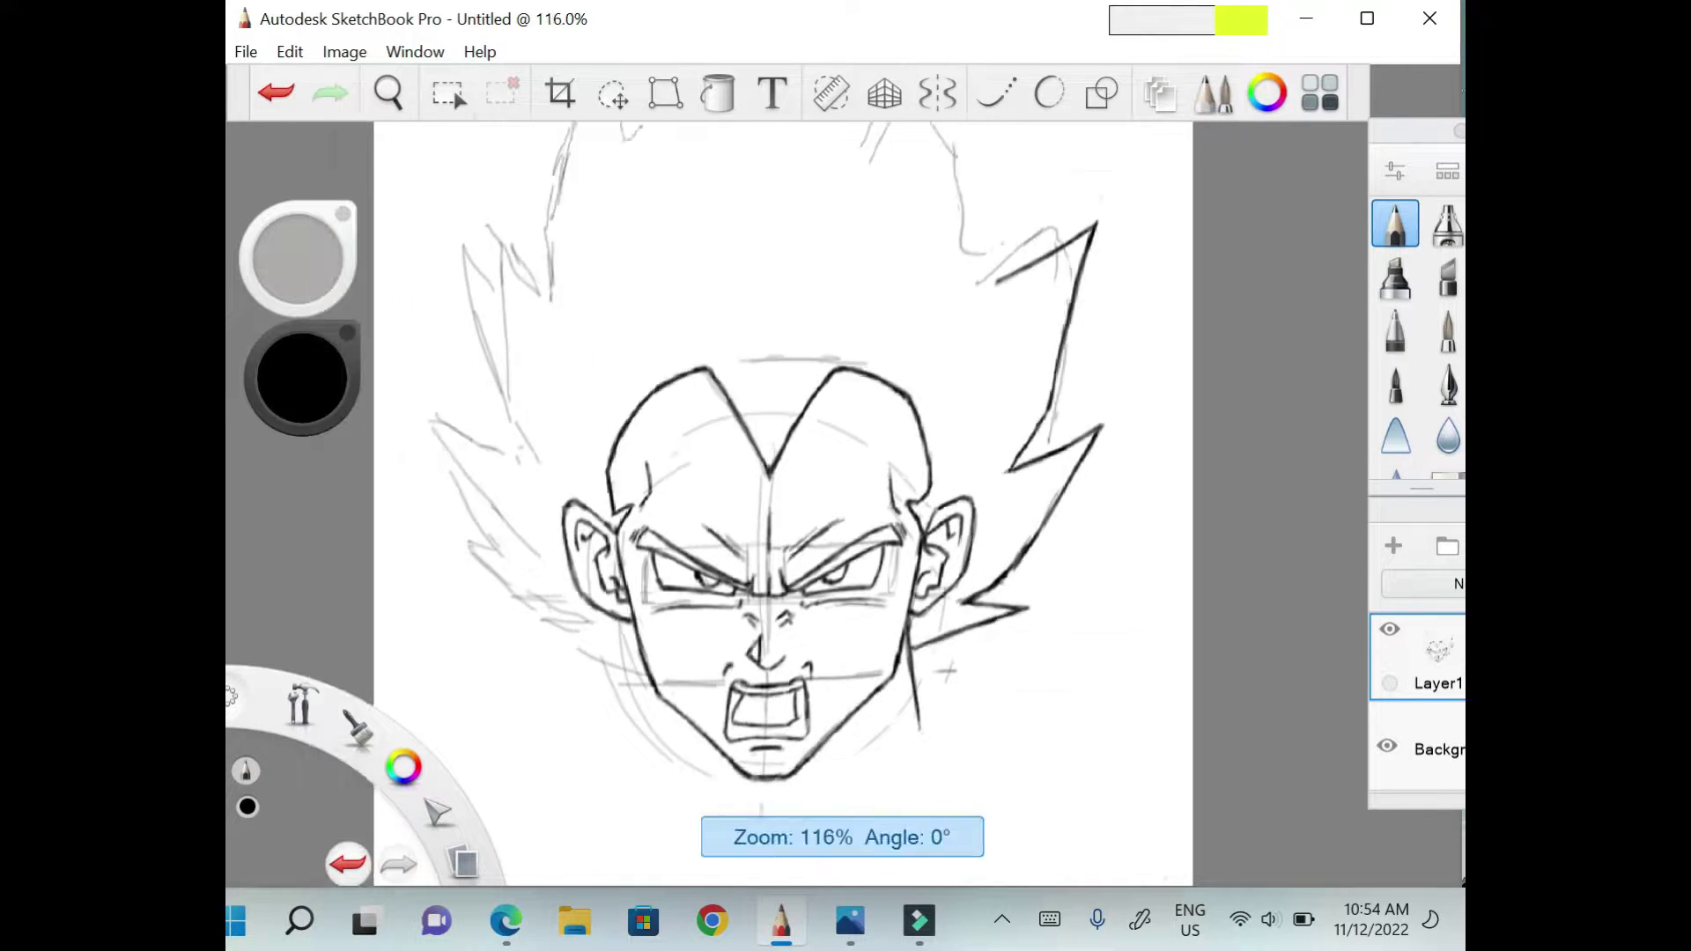
Draw the upper-right hair spikes and the large central lock with strands running down to the hairline.
mouse_move(952, 155)
left_mouse_down()
mouse_move(1012, 290)
mouse_move(1011, 361)
left_mouse_up()
left_click_drag(949, 144, 894, 236)
left_click_drag(1017, 282, 999, 456)
mouse_move(1019, 254)
left_mouse_down()
mouse_move(1009, 317)
mouse_move(934, 328)
left_mouse_up()
mouse_move(881, 181)
left_mouse_down()
mouse_move(936, 326)
mouse_move(853, 257)
mouse_move(772, 463)
left_mouse_up()
left_click_drag(935, 324, 922, 468)
Refine the spikes right of centre and draw the tallest spike at the top of the hair.
scroll(1066, 501, "down", 1)
mouse_move(911, 239)
left_mouse_down()
mouse_move(980, 148)
mouse_move(1020, 327)
mouse_move(1021, 267)
left_mouse_up()
left_click_drag(1022, 267, 1013, 348)
left_click_drag(896, 198, 940, 328)
scroll(382, 659, "down", 1)
mouse_move(835, 125)
left_mouse_down()
mouse_move(895, 234)
mouse_move(806, 198)
mouse_move(755, 245)
left_mouse_up()
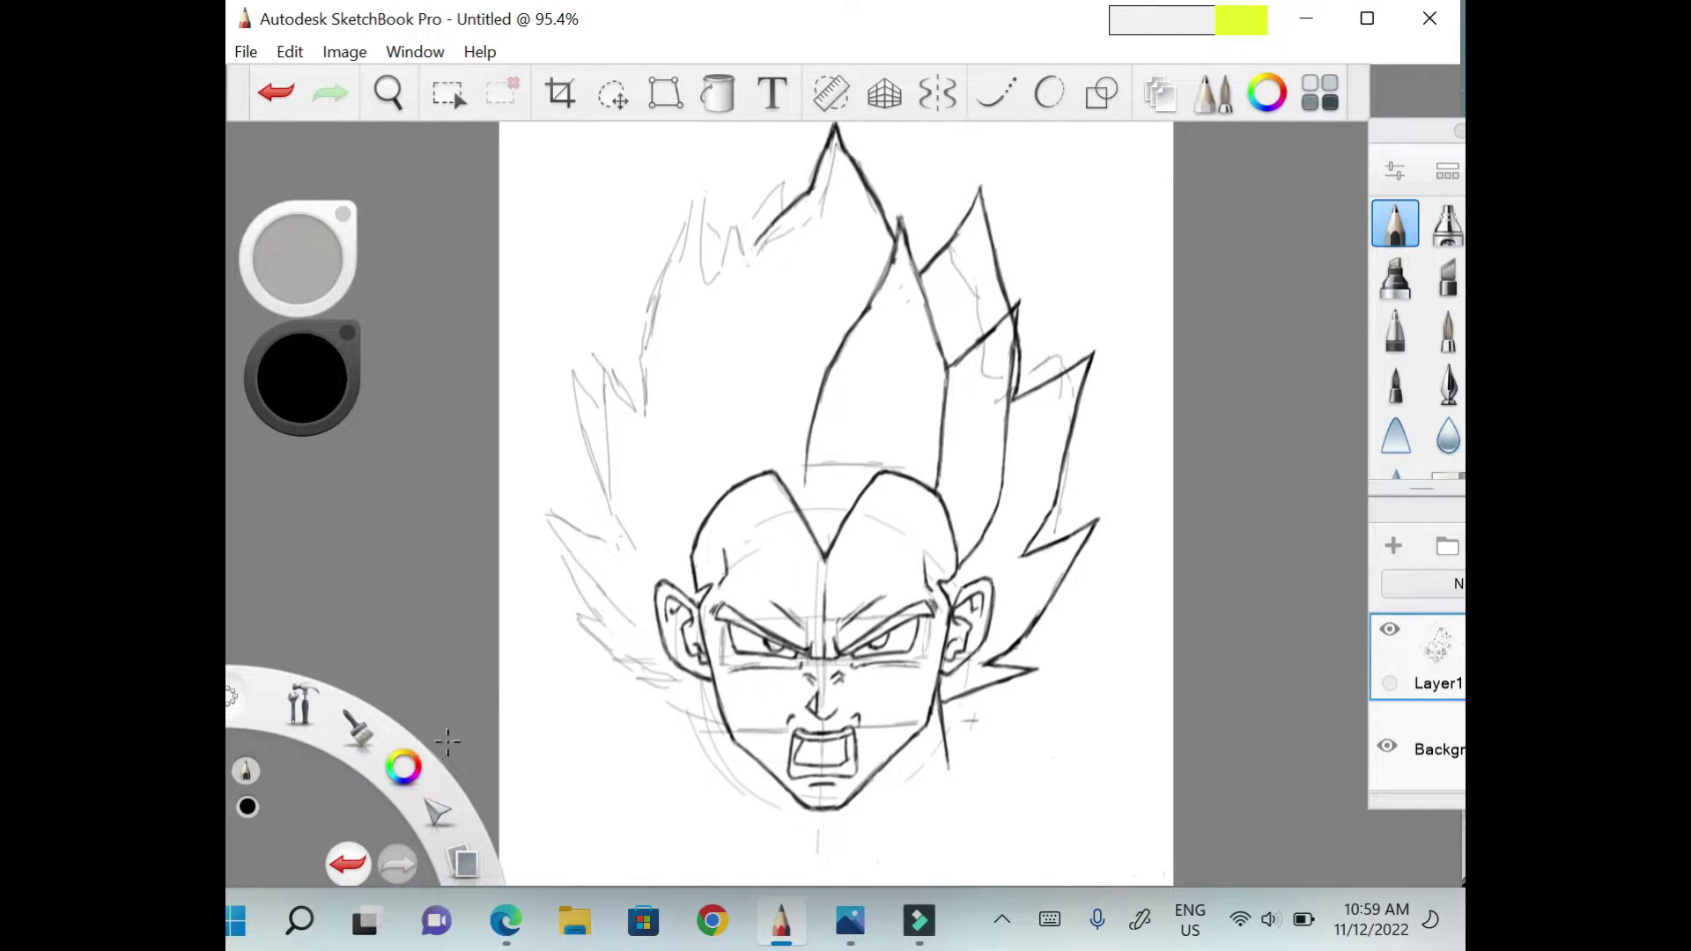
Draw the tall overlapping hair spikes left of centre, running from their tips down to the hairline.
left_click_drag(696, 407, 711, 504)
left_click_drag(694, 357, 703, 475)
mouse_move(748, 212)
left_mouse_down()
mouse_move(754, 290)
mouse_move(818, 388)
left_mouse_up()
mouse_move(748, 213)
left_mouse_down()
mouse_move(699, 310)
mouse_move(696, 443)
mouse_move(779, 152)
mouse_move(702, 296)
mouse_move(679, 233)
mouse_move(639, 414)
left_mouse_up()
left_click_drag(705, 475, 619, 402)
mouse_move(746, 194)
left_mouse_down()
mouse_move(705, 290)
mouse_move(700, 502)
left_mouse_up()
Draw the large side spike on the hair's left edge, curving down to the top of the ear.
mouse_move(643, 432)
left_mouse_down()
mouse_move(596, 356)
mouse_move(601, 476)
mouse_move(617, 398)
mouse_move(579, 348)
mouse_move(612, 518)
left_mouse_up()
key("ctrl+z")
left_click_drag(655, 579, 598, 483)
left_click_drag(581, 383, 548, 340)
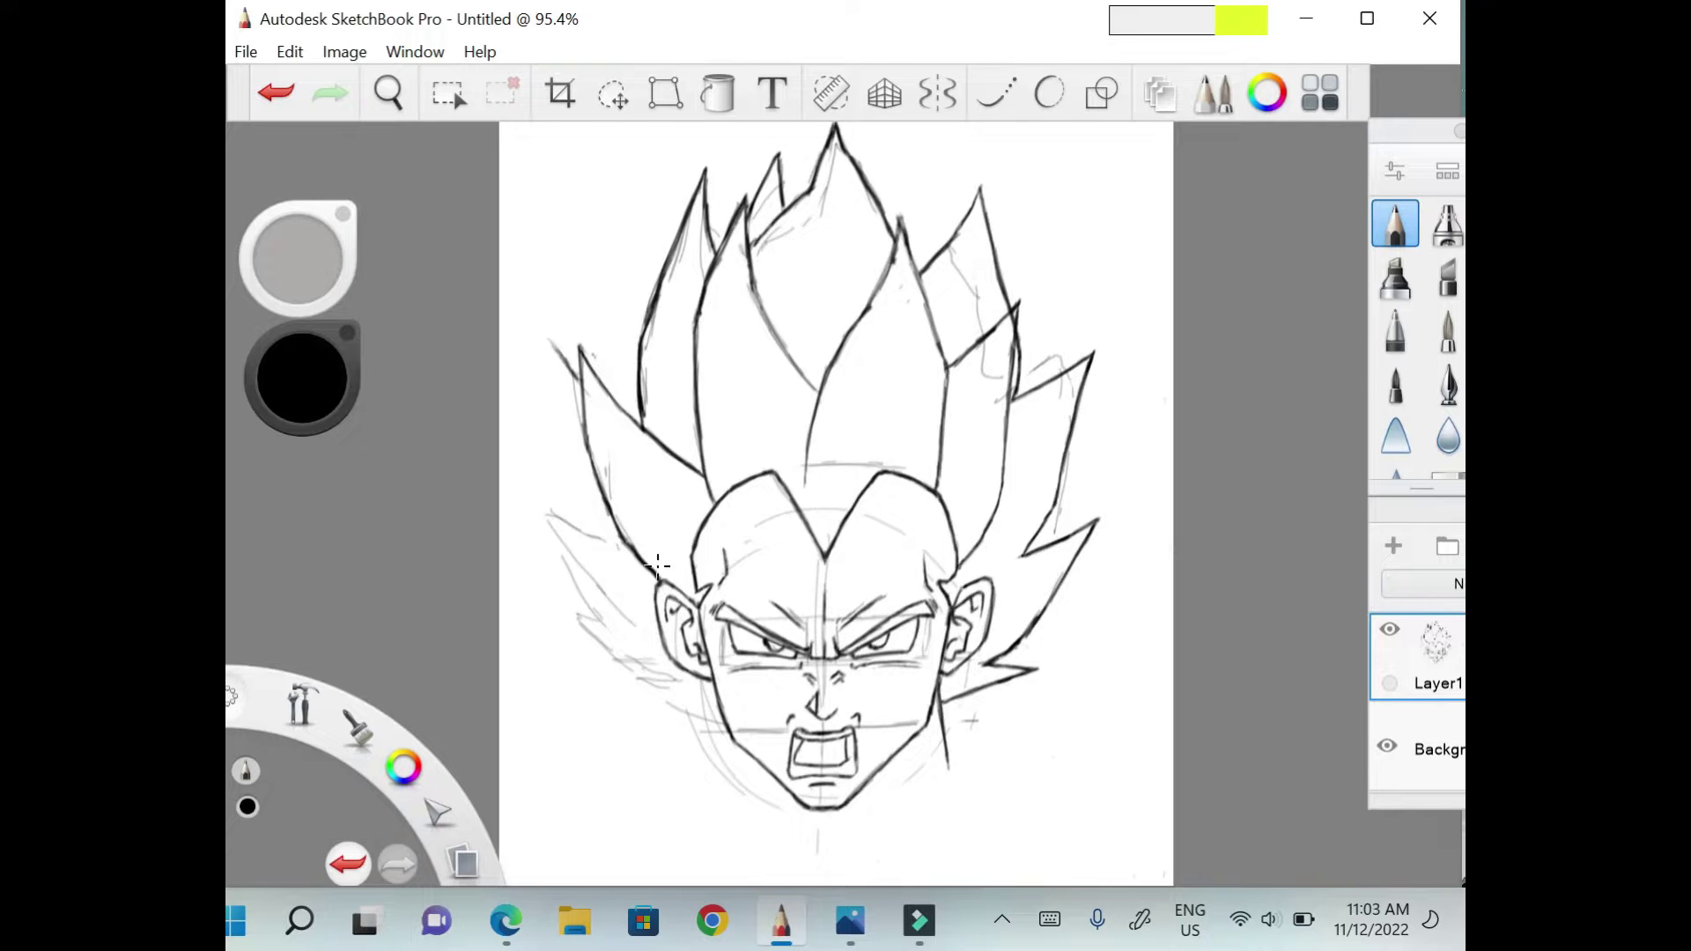
scroll(658, 567, "down", 1)
key("ctrl+z")
key("ctrl+z")
Add a narrow spike behind the left side spike and draw jagged lower locks beside the left ear.
left_click_drag(728, 148, 648, 309)
key("ctrl+z")
mouse_move(729, 152)
left_mouse_down()
mouse_move(647, 324)
mouse_move(590, 392)
mouse_move(648, 502)
left_mouse_up()
scroll(652, 558, "down", 3)
mouse_move(652, 379)
left_mouse_down()
mouse_move(559, 338)
mouse_move(621, 421)
mouse_move(692, 471)
left_mouse_up()
left_click_drag(606, 436, 674, 498)
left_click_drag(607, 436, 740, 535)
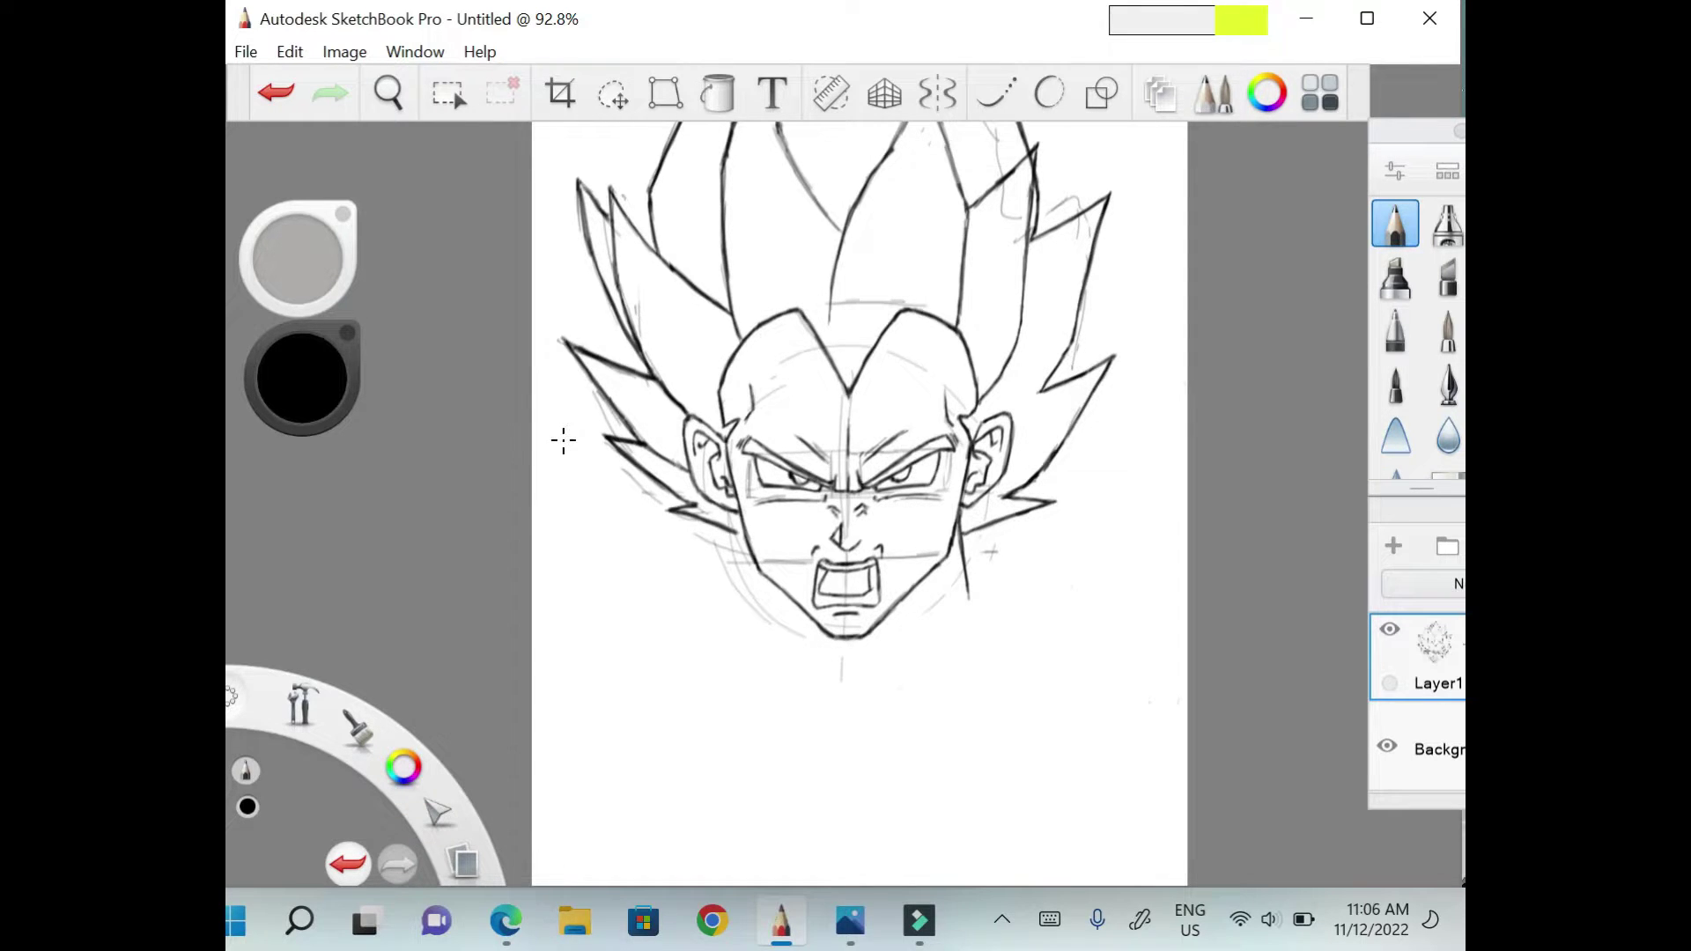
Sketch light shoulder guide lines and draw the neck with V-shaped muscle lines meeting below the chin.
scroll(510, 336, "down", 3)
left_click_drag(1020, 477, 888, 502)
left_click_drag(663, 471, 832, 509)
left_click_drag(926, 444, 847, 576)
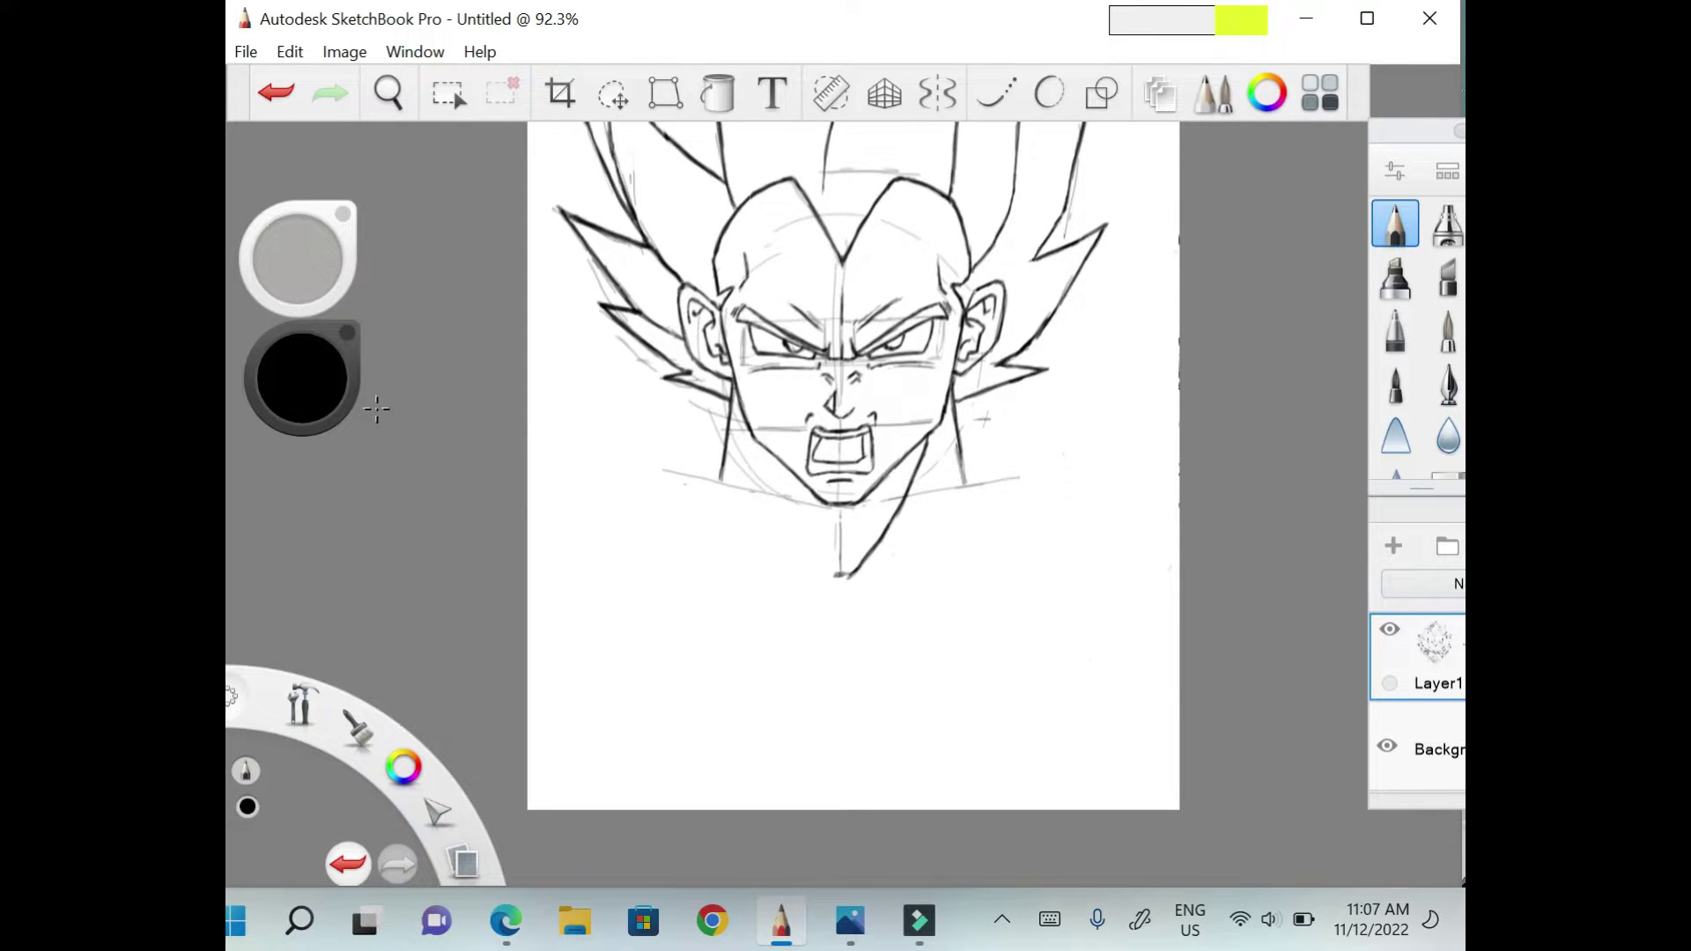
mouse_move(775, 480)
left_mouse_down()
mouse_move(841, 577)
mouse_move(842, 614)
left_mouse_up()
Draw both sloping shoulders and close the bust with a curved lower edge across the chest.
mouse_move(955, 404)
left_mouse_down()
mouse_move(1066, 476)
mouse_move(985, 588)
mouse_move(707, 600)
left_mouse_up()
left_click_drag(737, 407, 635, 473)
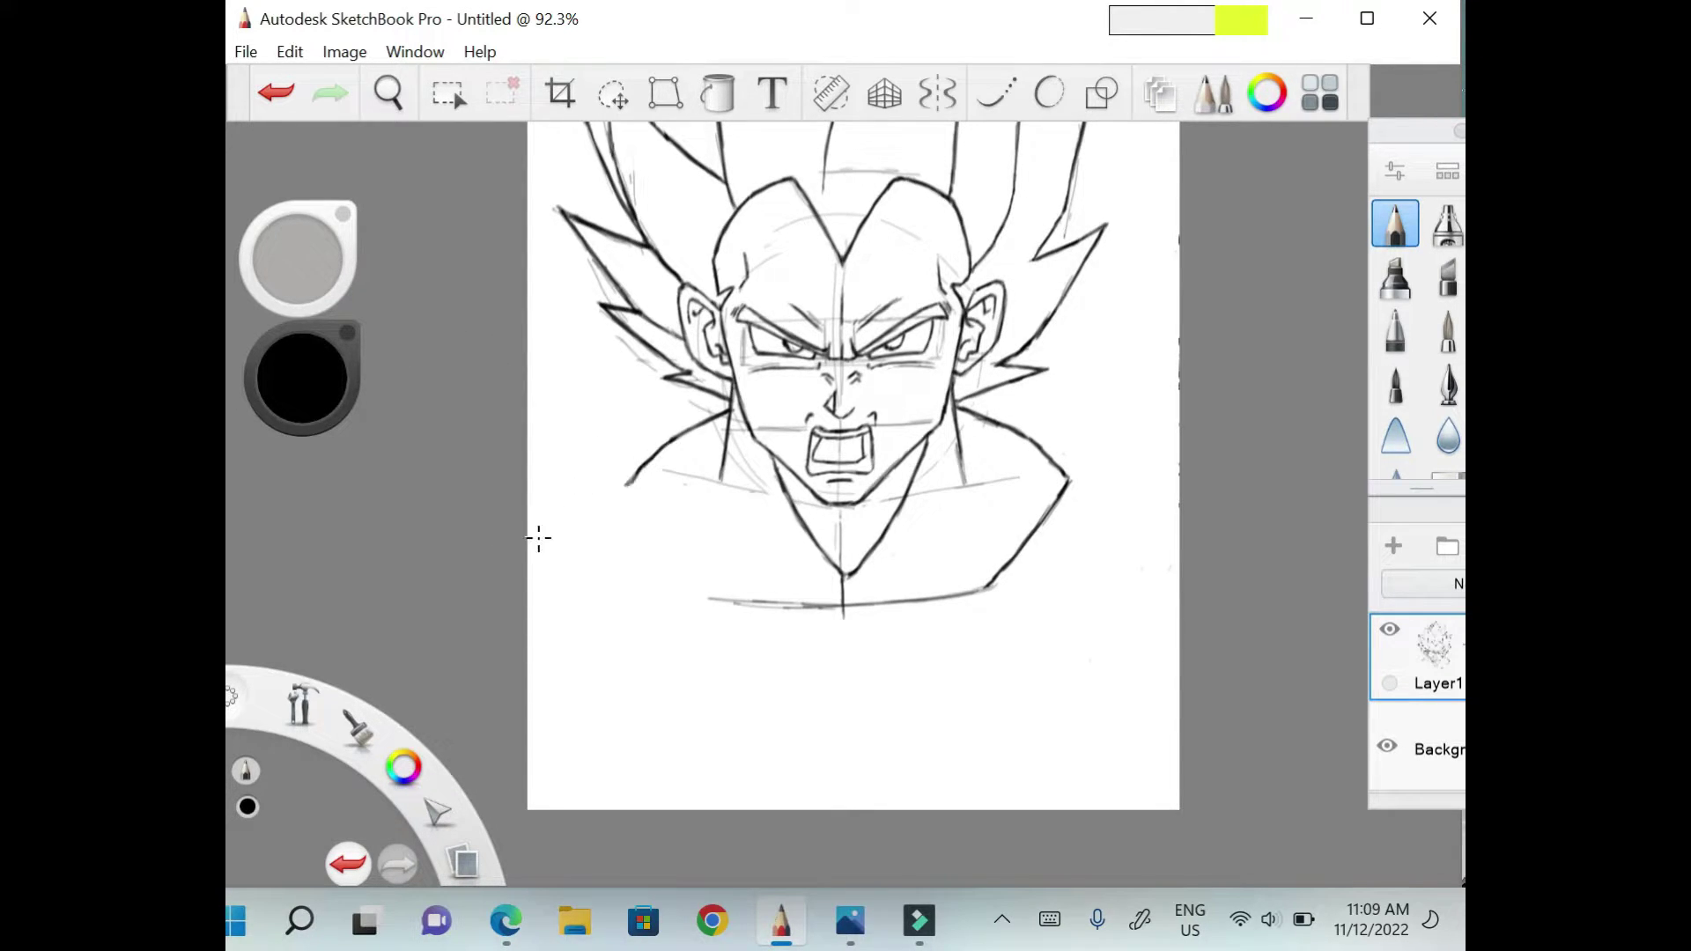
mouse_move(650, 565)
left_mouse_down()
mouse_move(959, 609)
mouse_move(989, 583)
left_mouse_up()
mouse_move(630, 528)
left_mouse_down()
mouse_move(715, 606)
mouse_move(674, 583)
left_mouse_up()
left_click_drag(637, 454, 673, 564)
mouse_move(819, 608)
left_mouse_down()
mouse_move(669, 599)
mouse_move(881, 607)
left_mouse_up()
left_click_drag(665, 565, 765, 604)
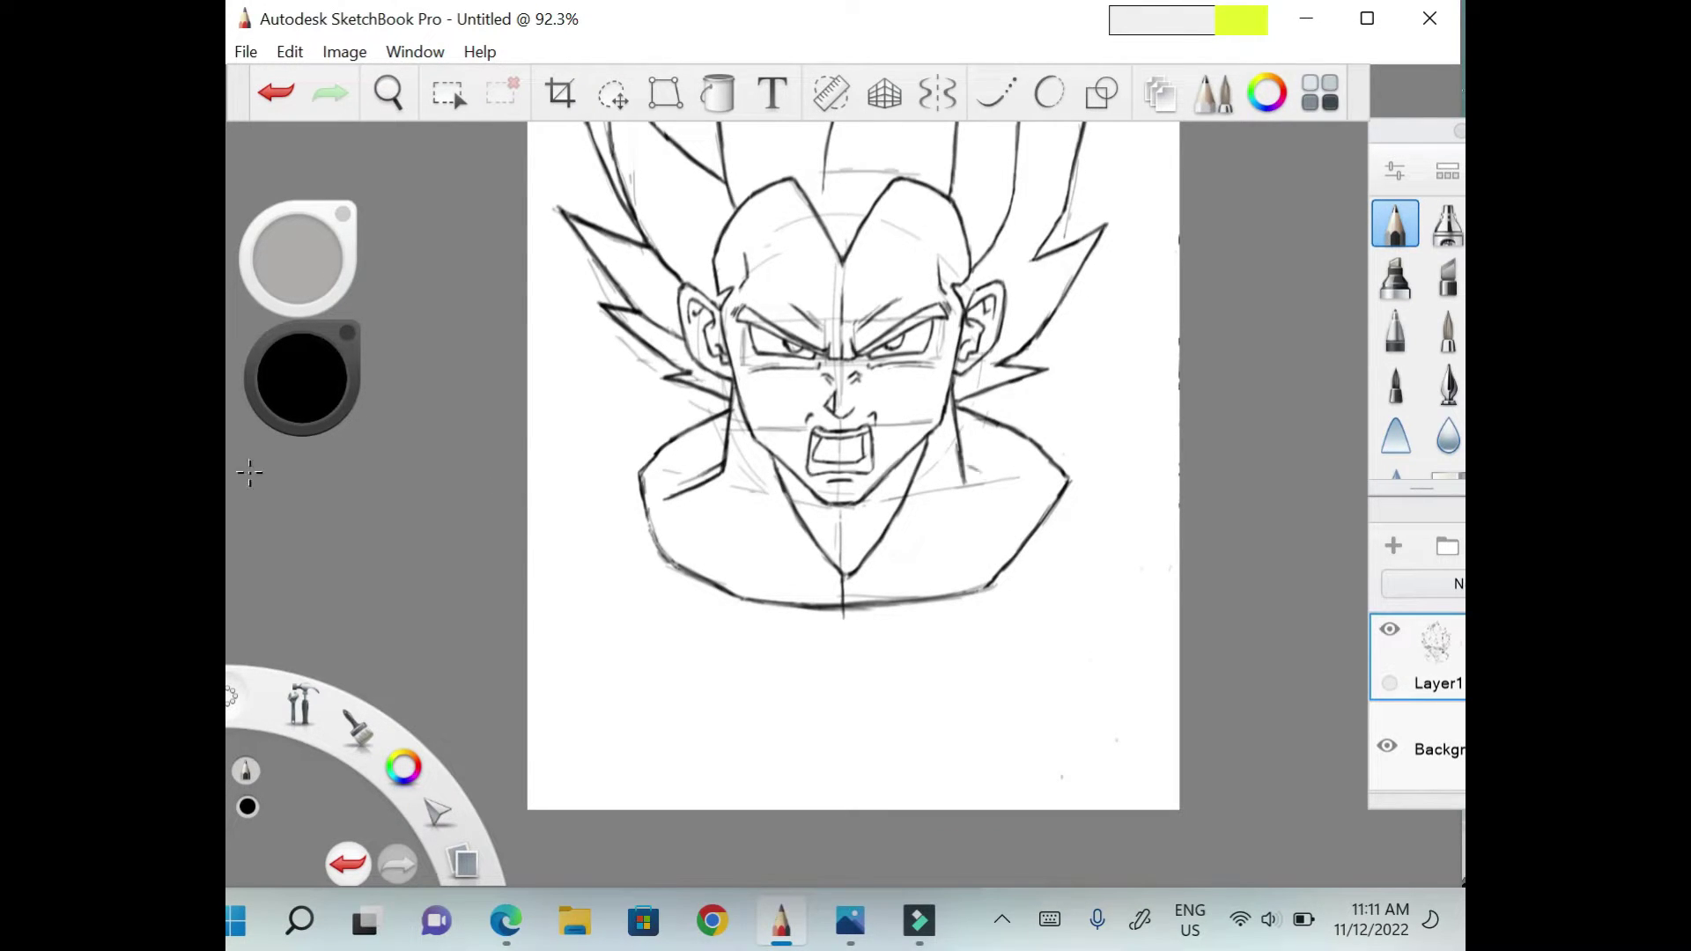
Add the chest contour lines and muscle creases on the neck and shoulders.
left_click_drag(843, 578, 1012, 553)
left_click_drag(815, 568, 844, 579)
left_click_drag(664, 564, 841, 577)
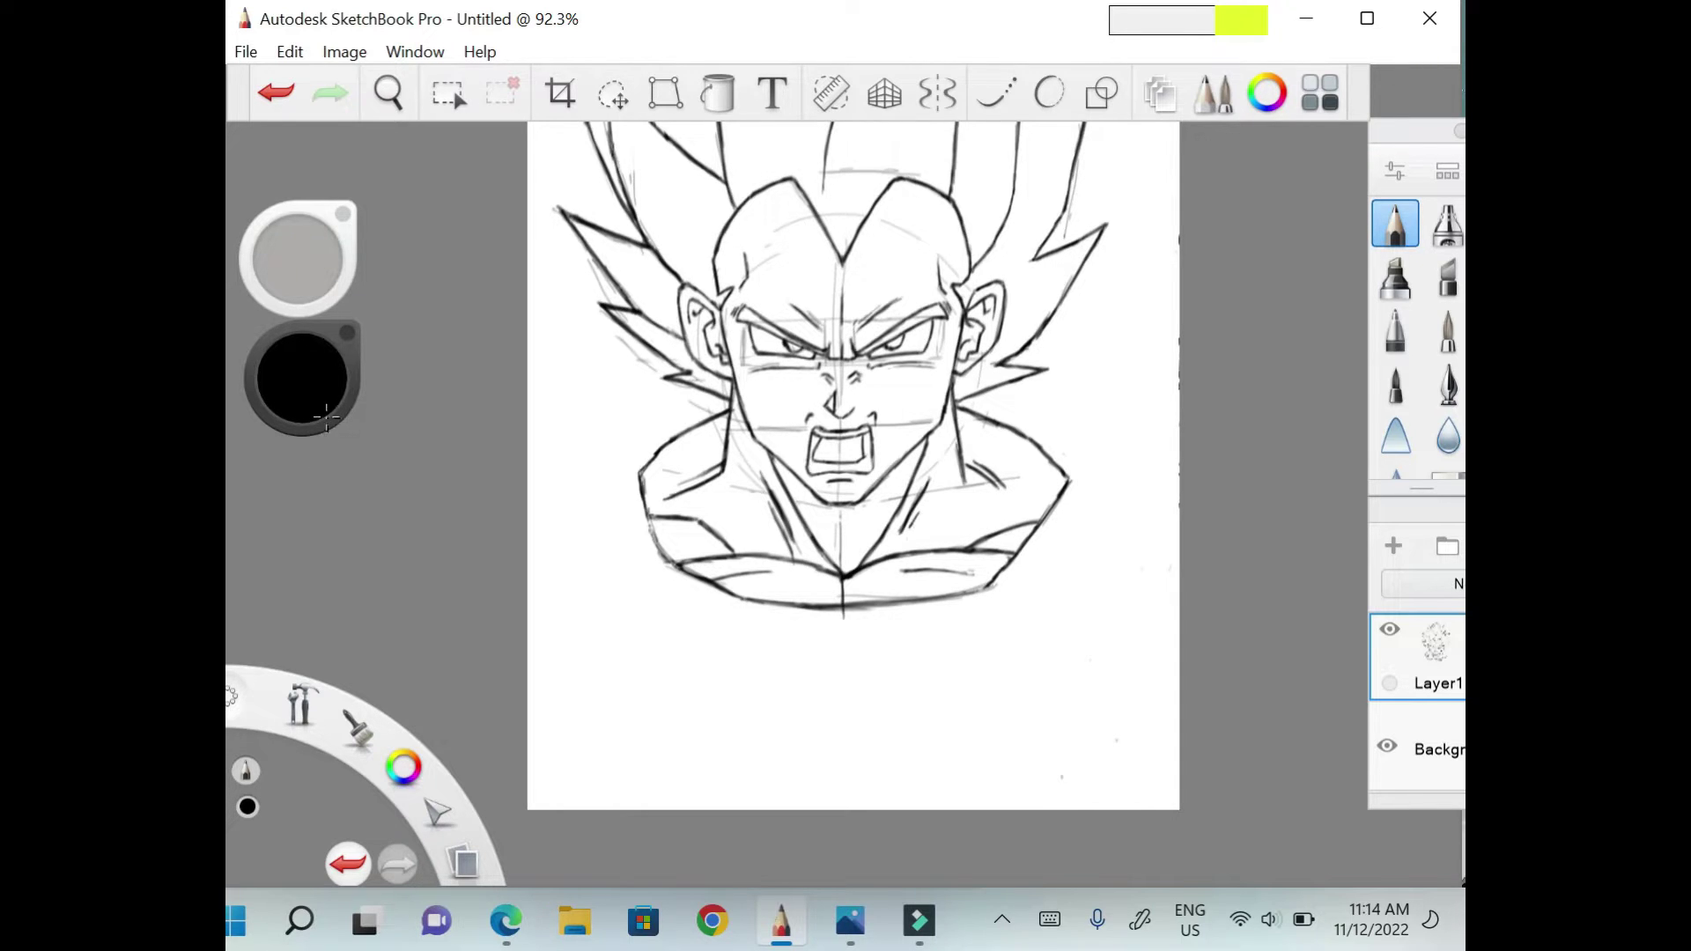
Erase the construction circle and guide lines showing across the forehead, eyes and lower face.
scroll(314, 469, "down", 3)
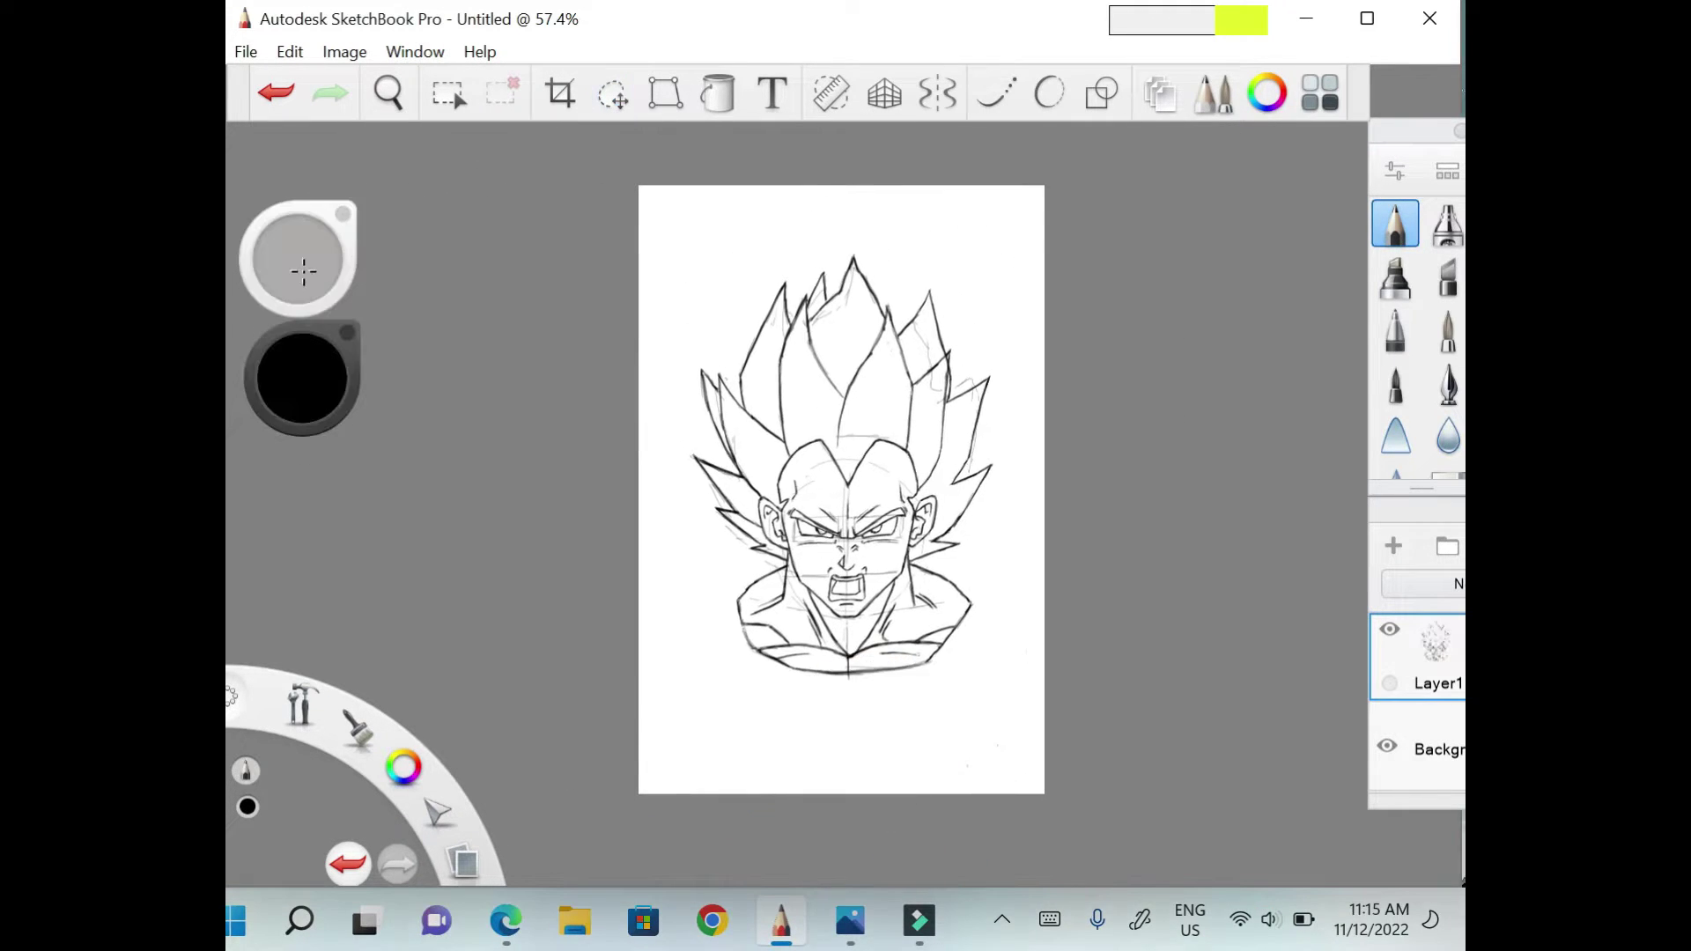
scroll(383, 700, "up", 6)
scroll(996, 366, "down", 1)
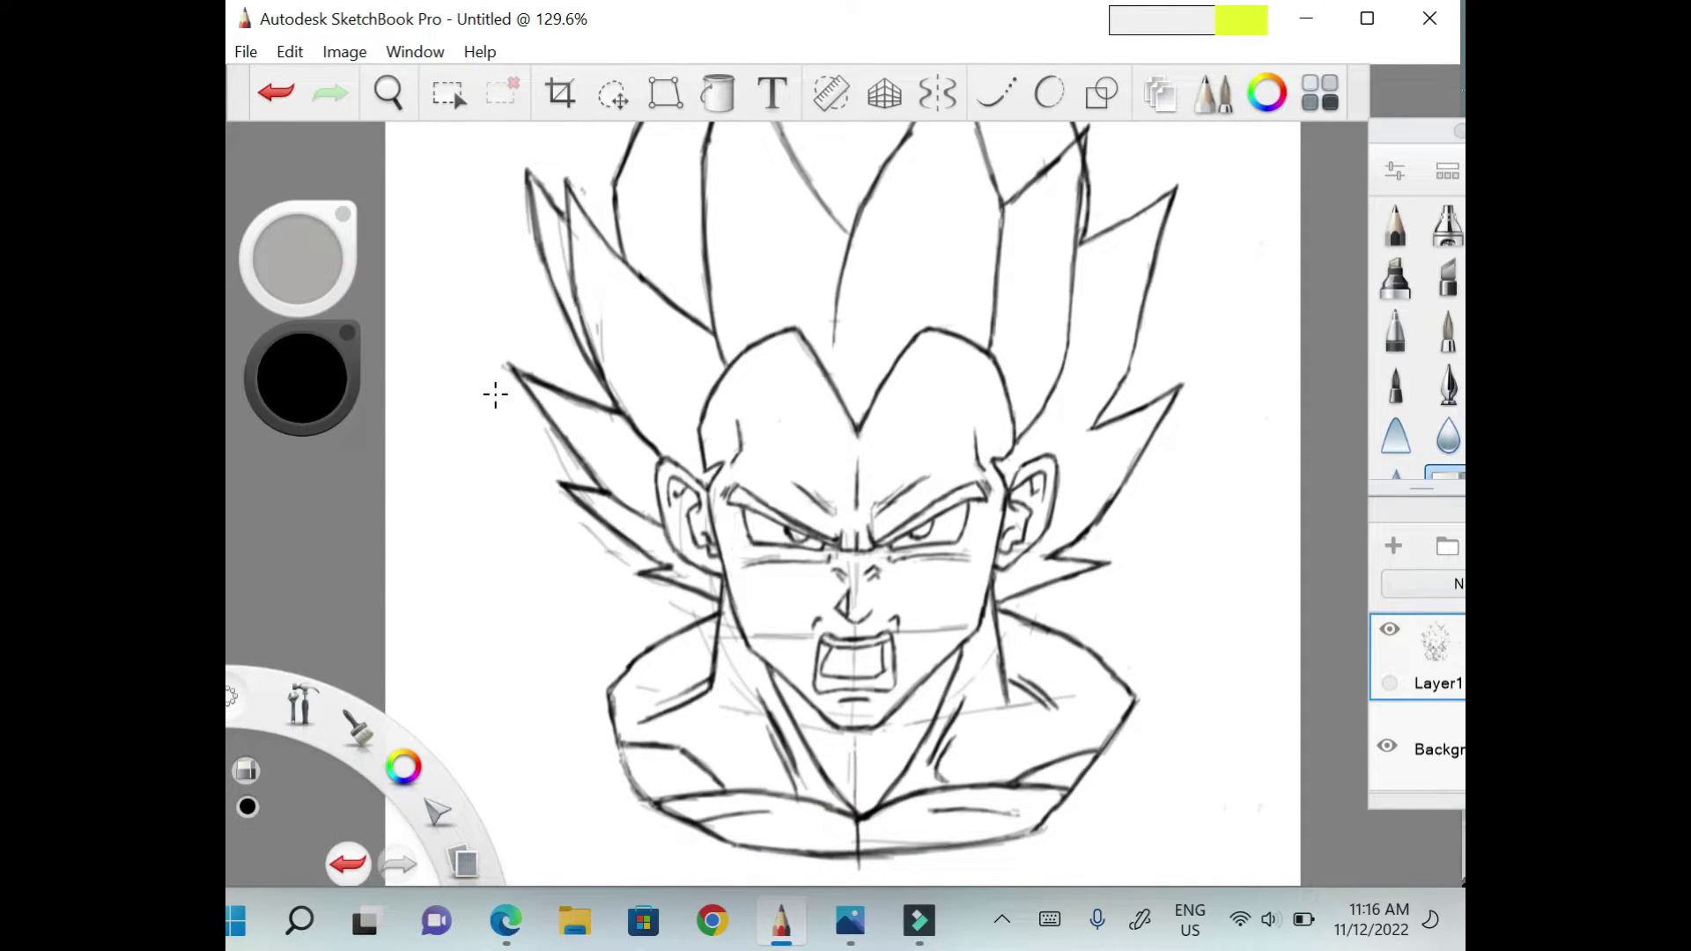
scroll(644, 759, "down", 2)
scroll(509, 683, "up", 4)
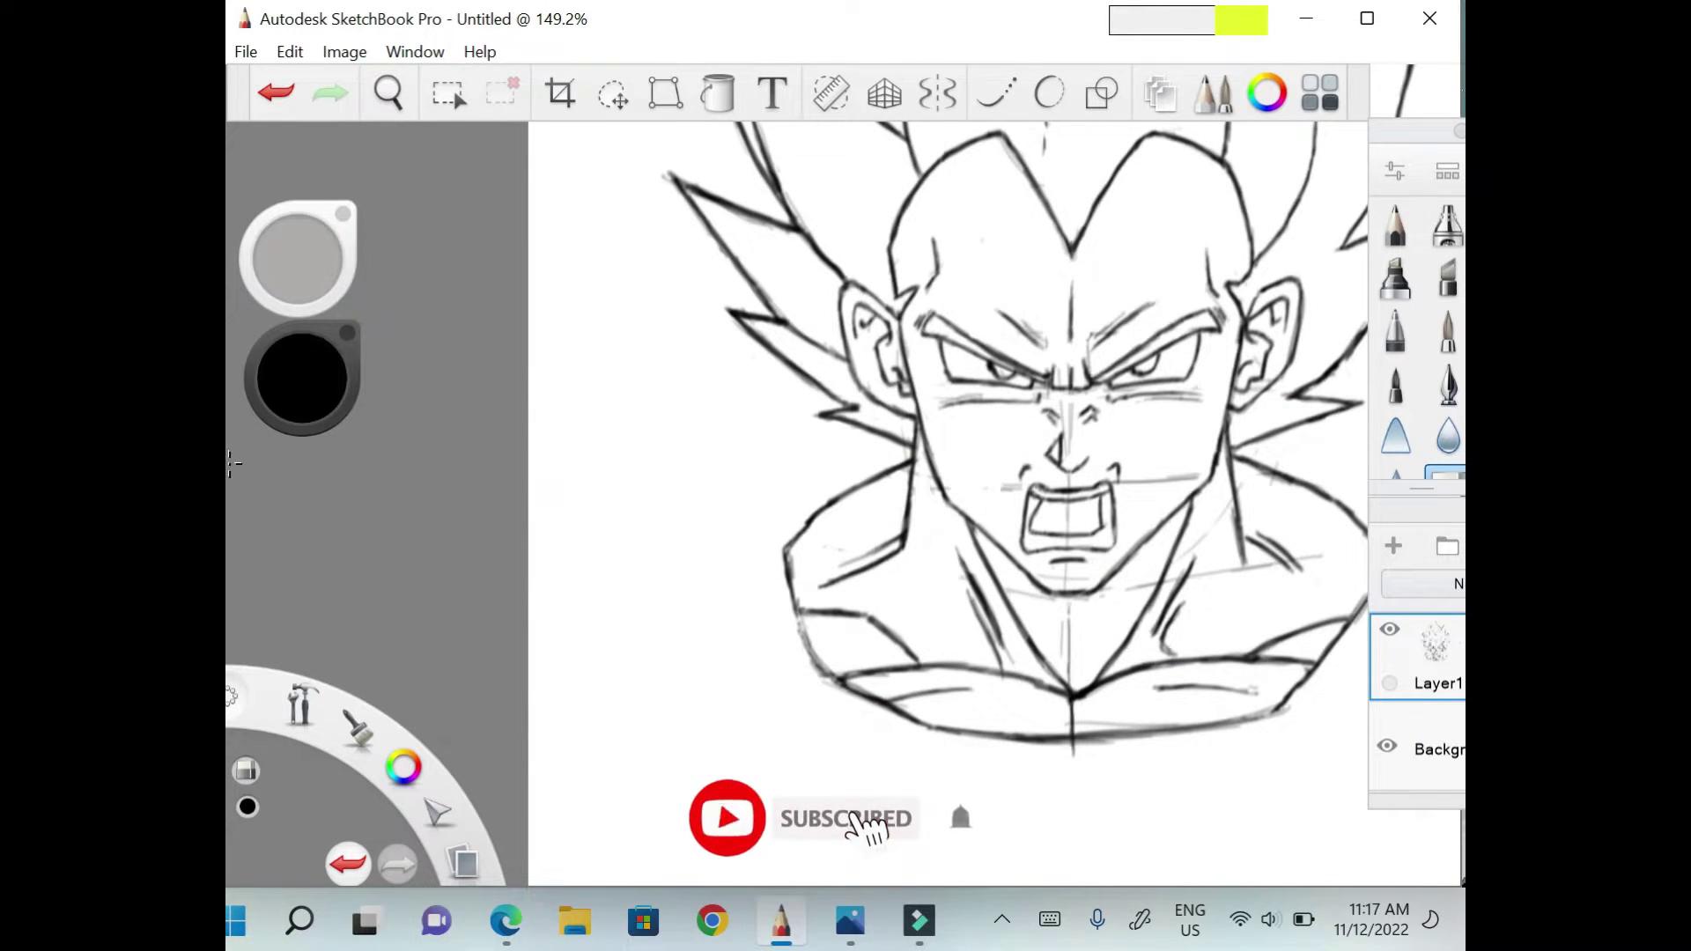
Erase the leftover guide marks on the face and neck and the centre line extending below the chest.
scroll(1124, 309, "down", 2)
key("ctrl+z")
left_click_drag(897, 470, 909, 513)
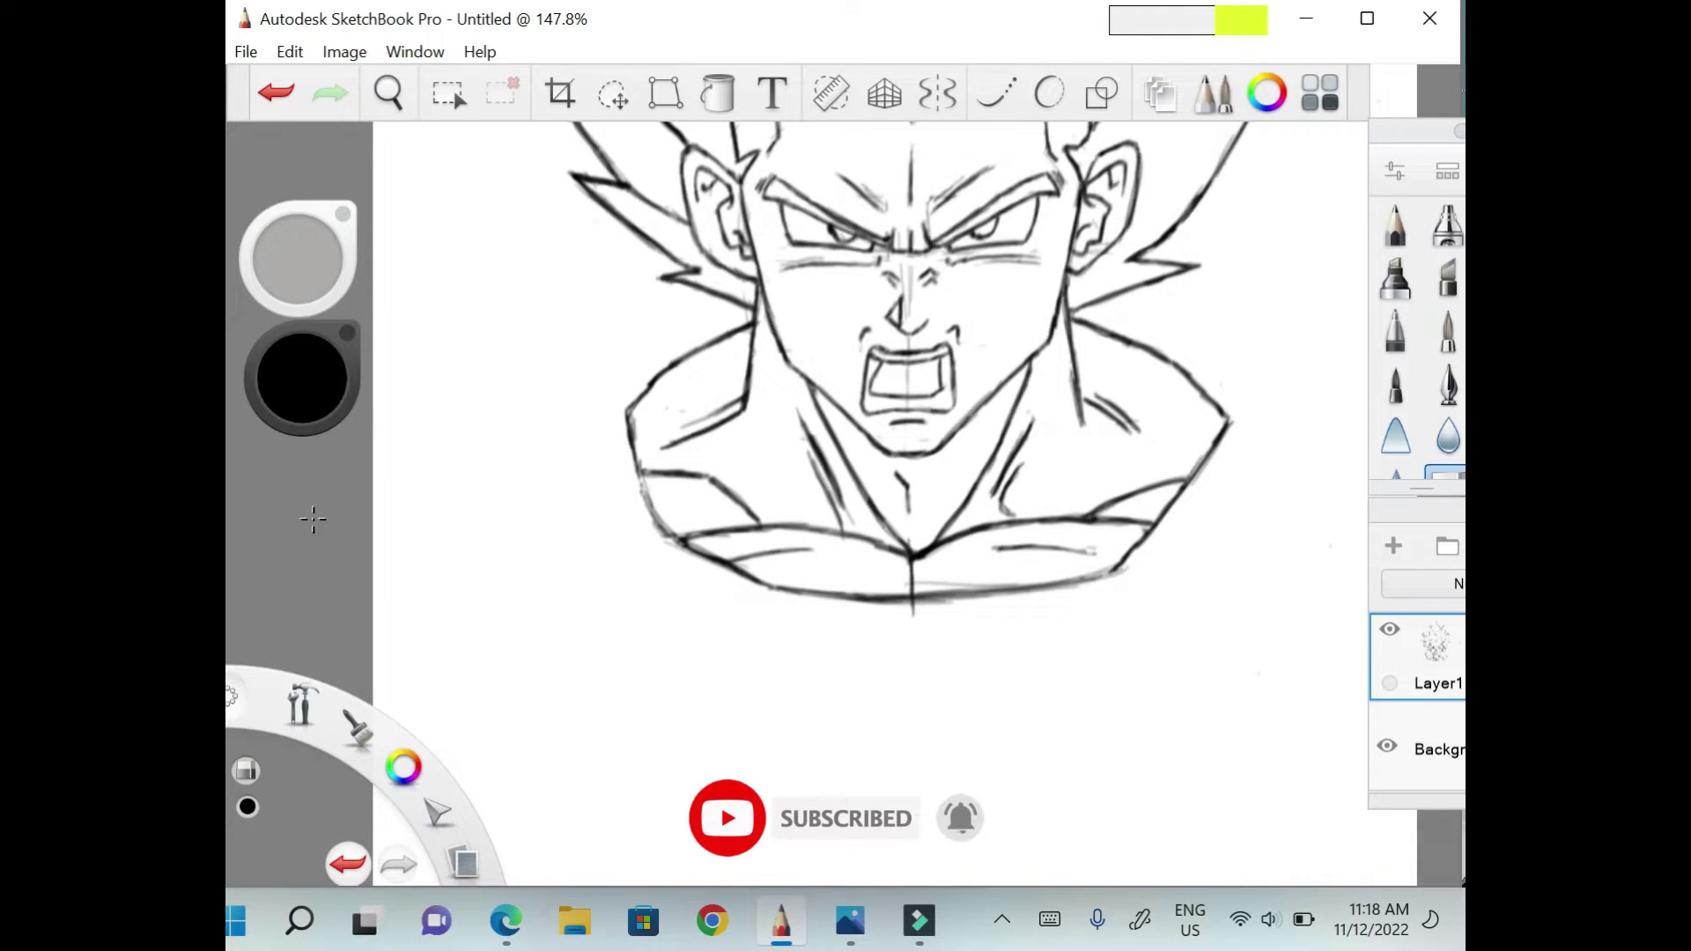
left_click_drag(925, 583, 923, 608)
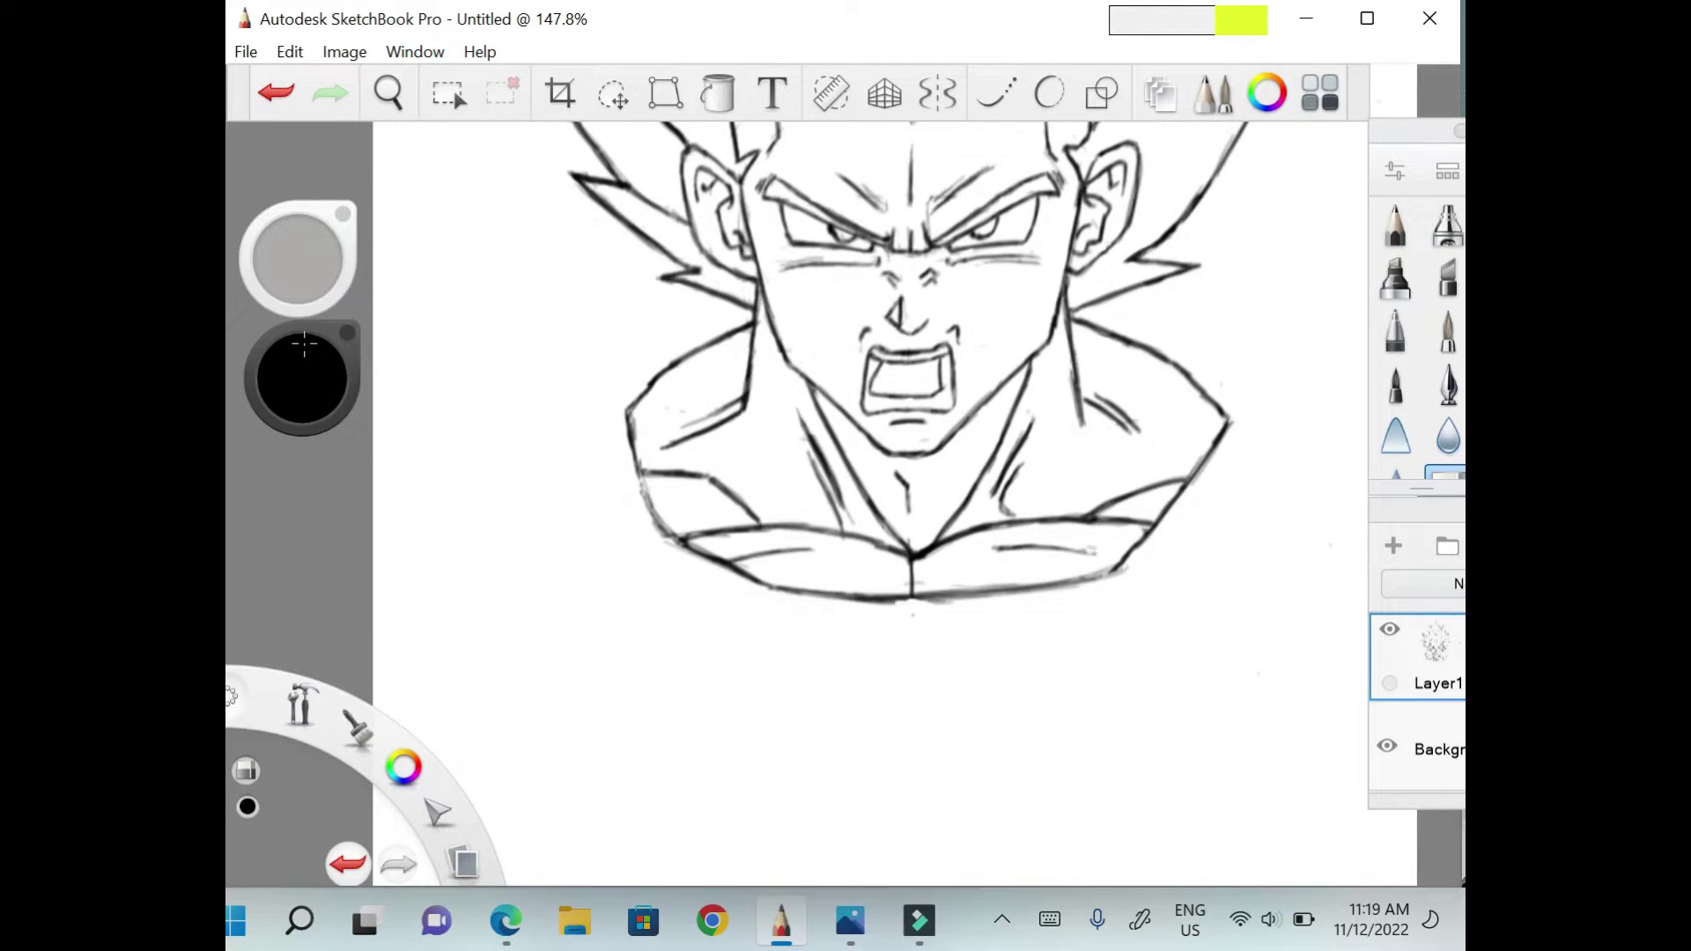
scroll(592, 483, "down", 3)
scroll(434, 679, "up", 4)
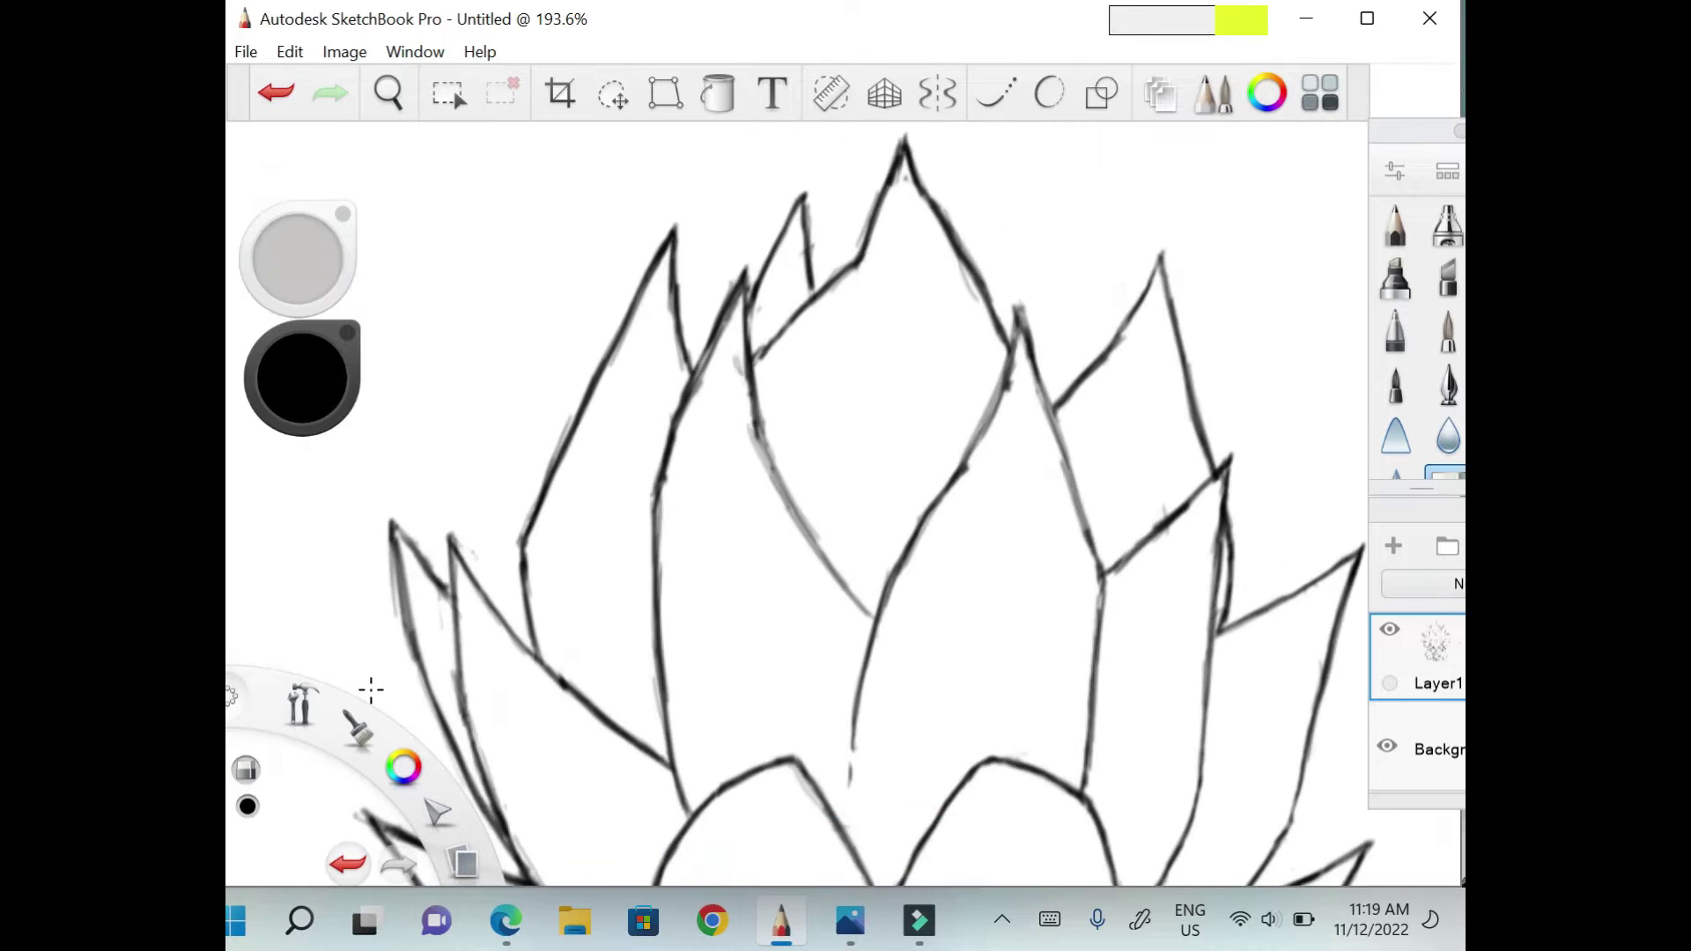
Redraw the tallest hair spike's tip and sides as clean, smooth pencil lines.
left_click_drag(907, 132, 863, 251)
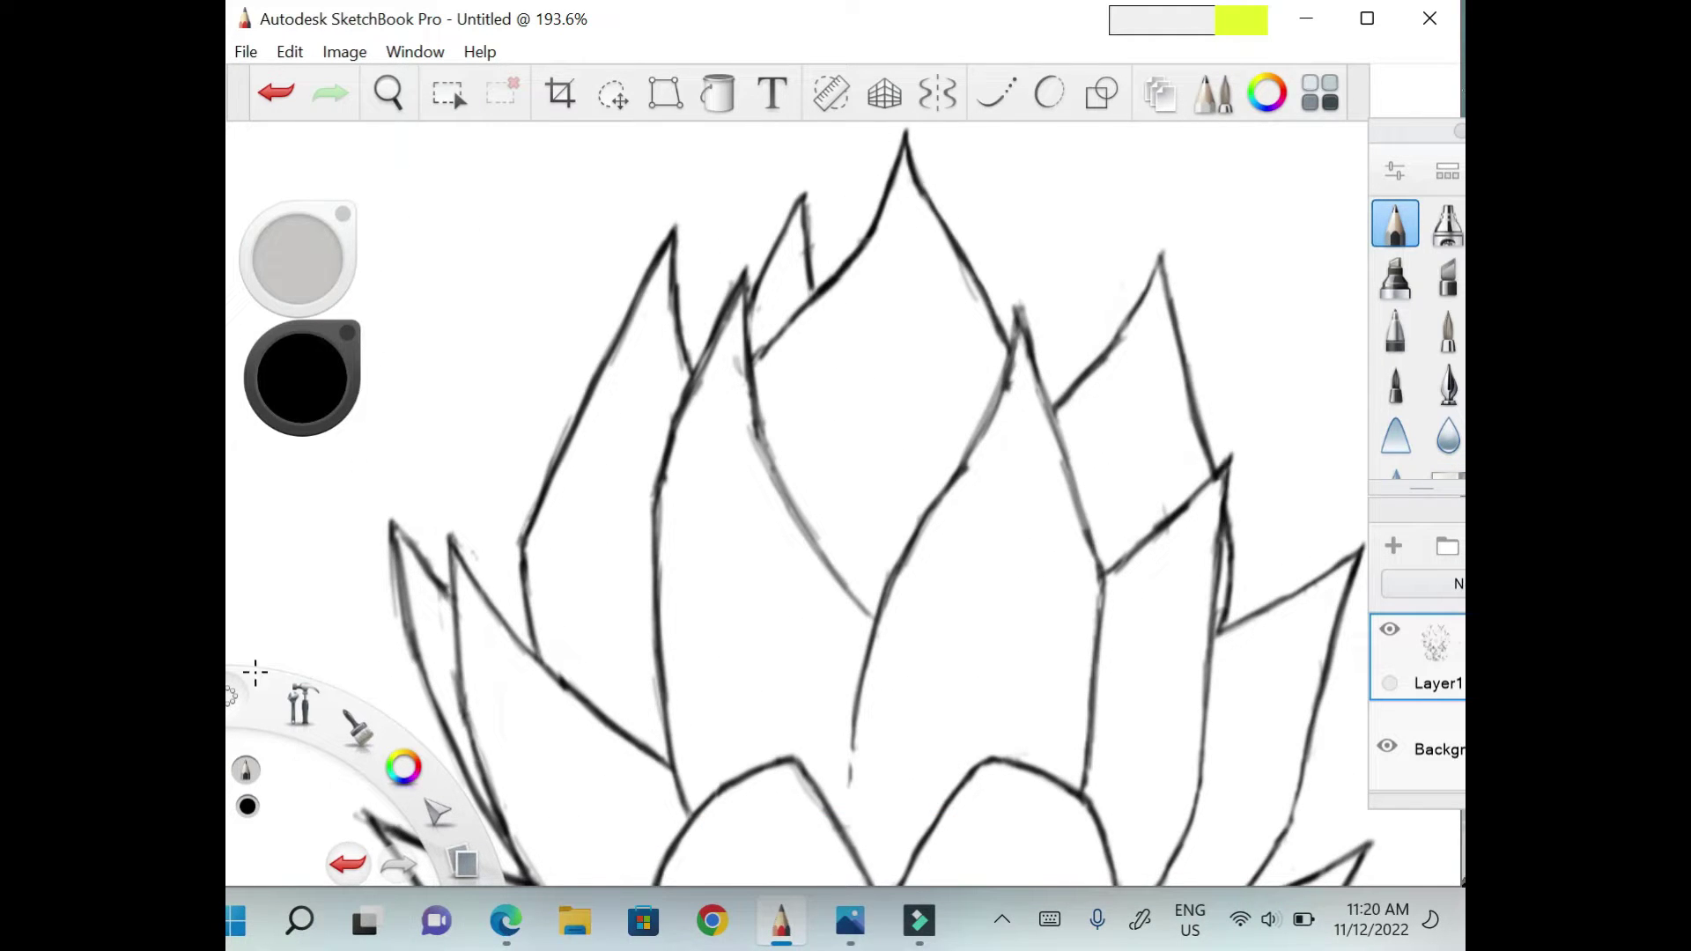
scroll(494, 547, "down", 2)
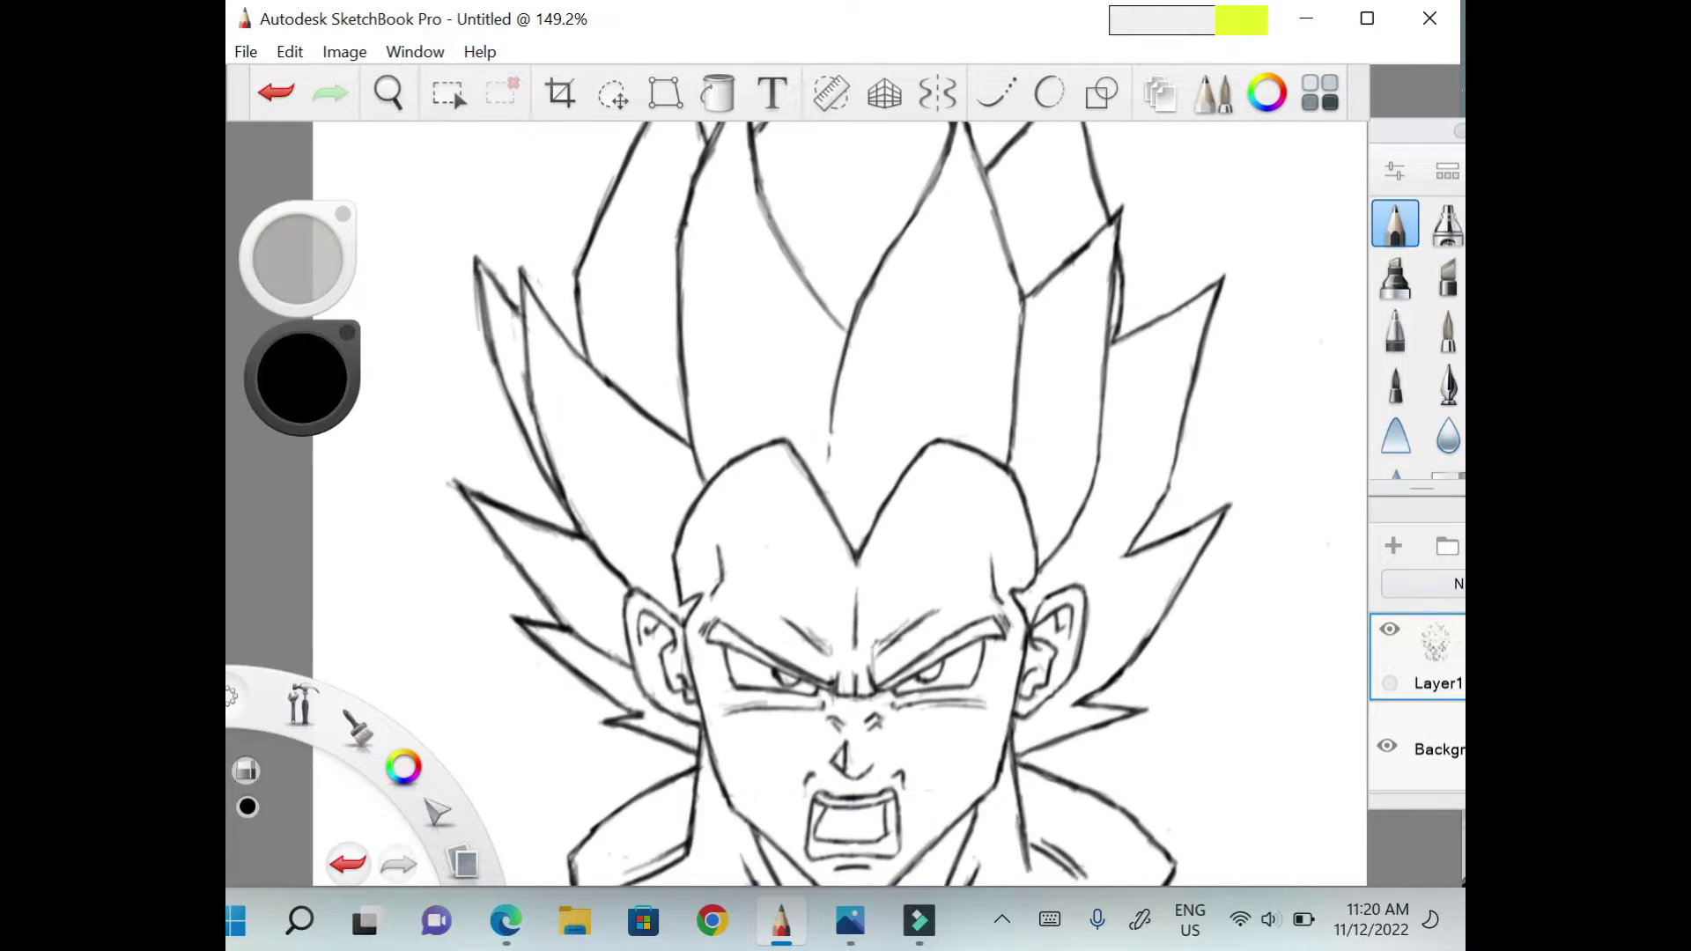
scroll(408, 476, "down", 3)
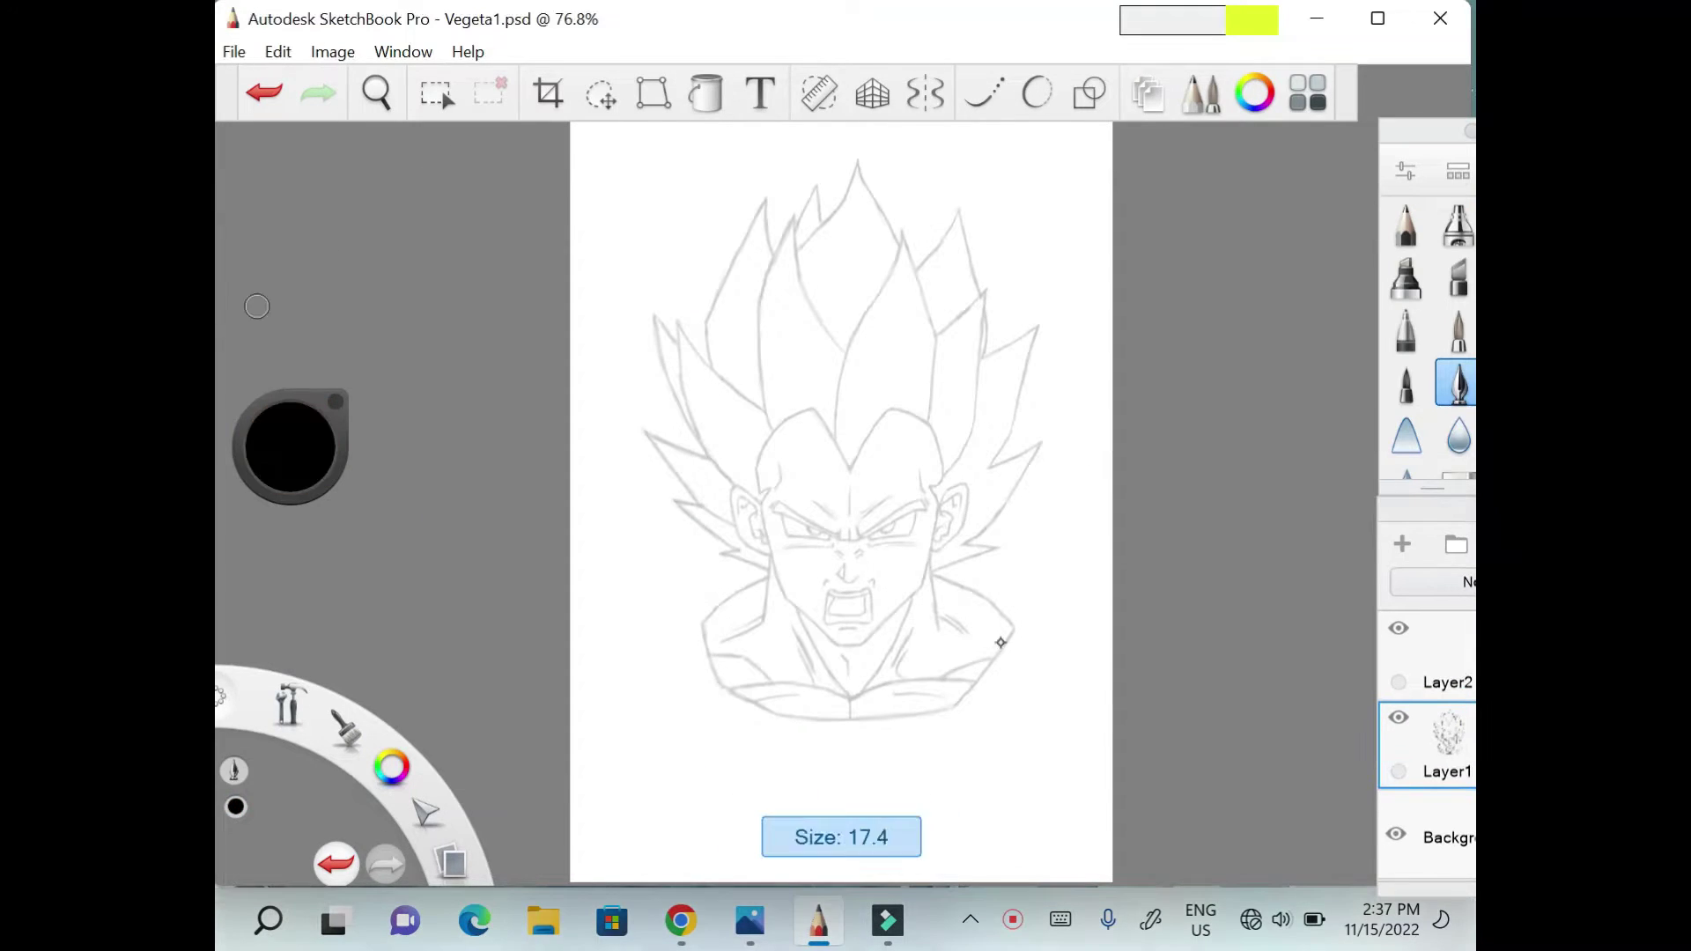
Ink the lower hair spikes beside the left ear in black on Layer2, tracing the faded sketch with steady strokes.
scroll(999, 641, "up", 3)
key("l")
left_click_drag(739, 476, 806, 521)
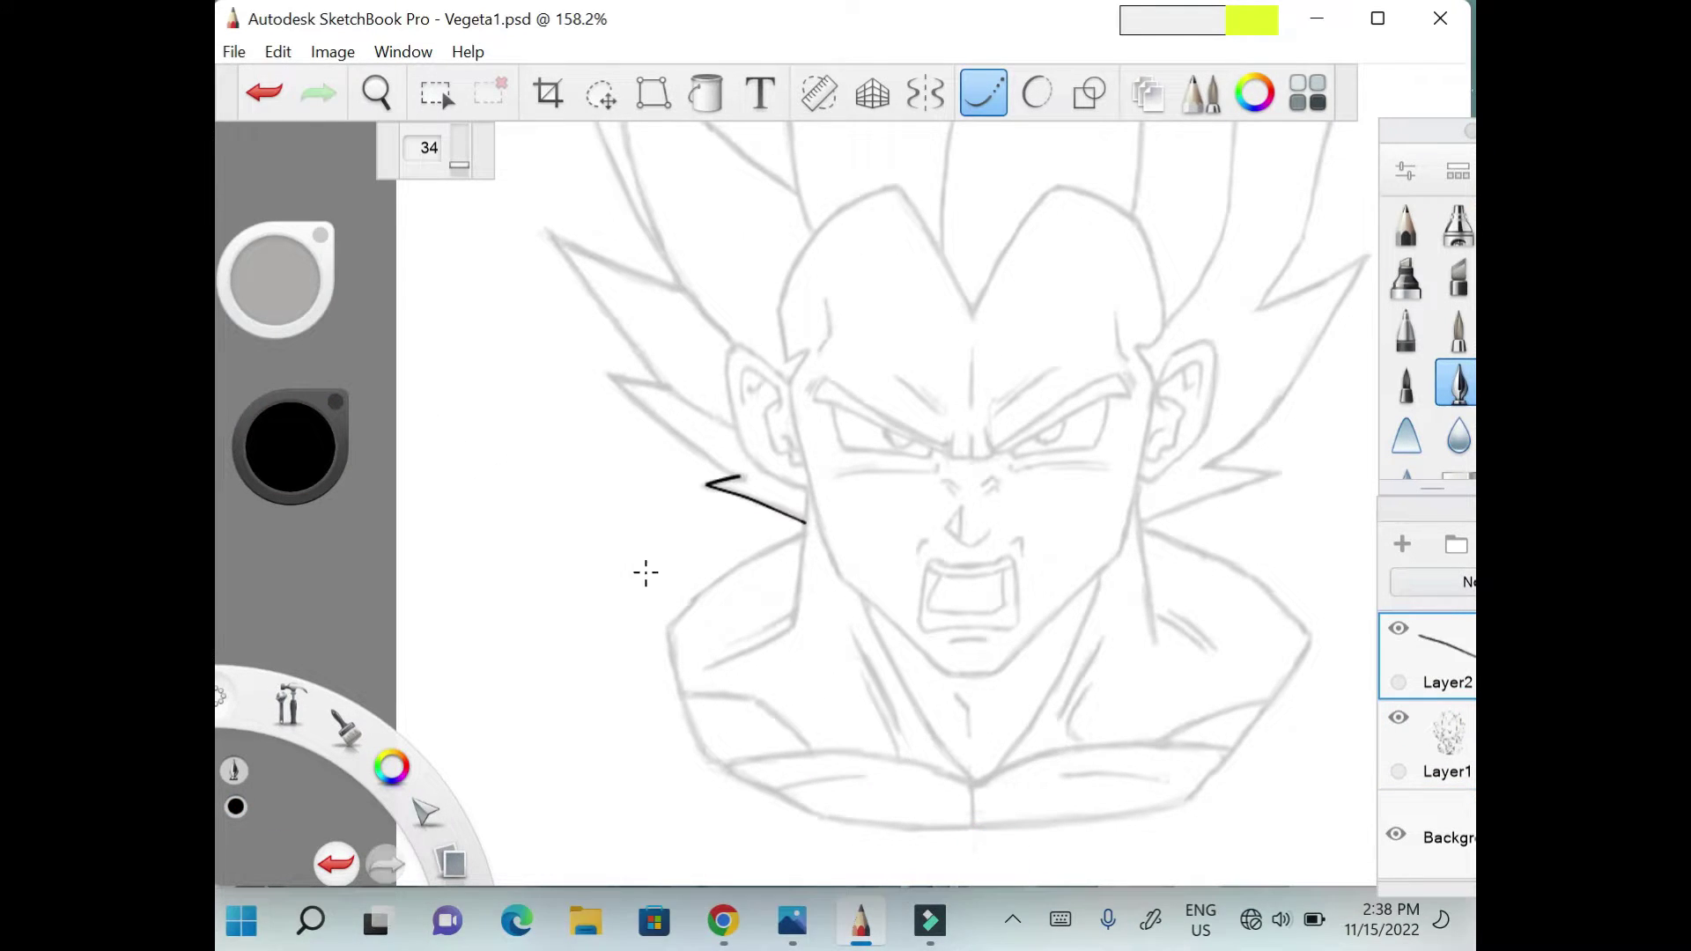
left_click_drag(548, 229, 660, 380)
mouse_move(607, 374)
left_mouse_down()
mouse_move(660, 380)
mouse_move(735, 429)
left_mouse_up()
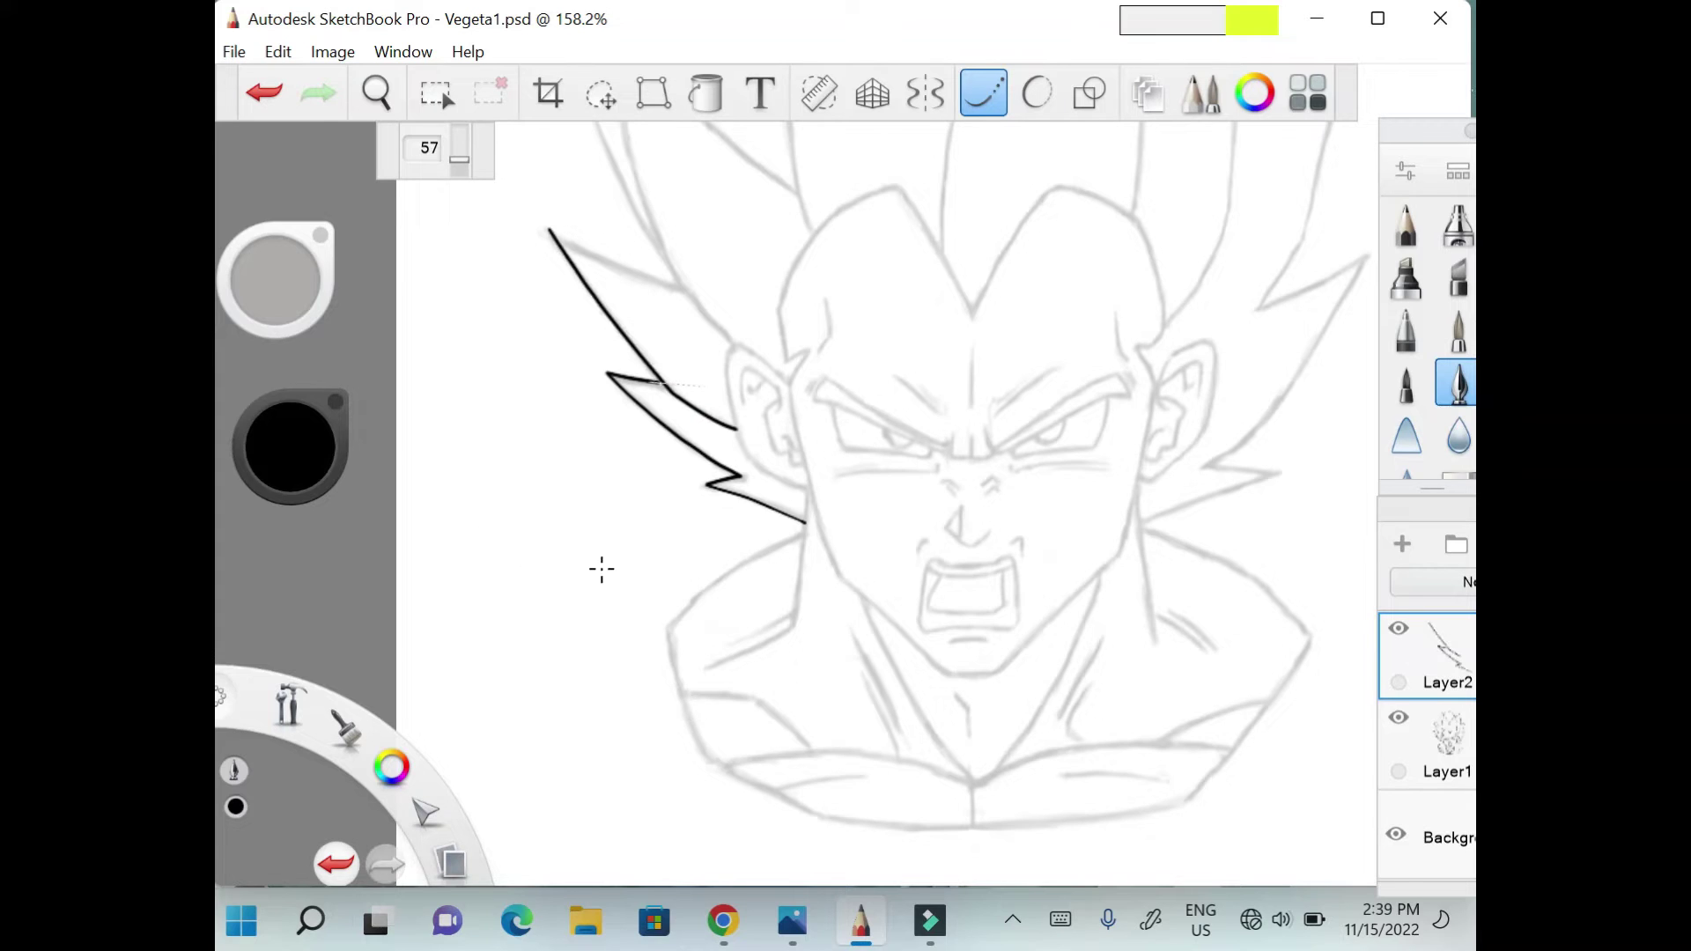
Ink the remaining hair spikes on the head's left side, from the ear up to the tall spikes near the crown.
scroll(520, 651, "down", 2)
mouse_move(619, 138)
left_mouse_down()
mouse_move(622, 255)
mouse_move(722, 433)
left_mouse_up()
key("ctrl+z")
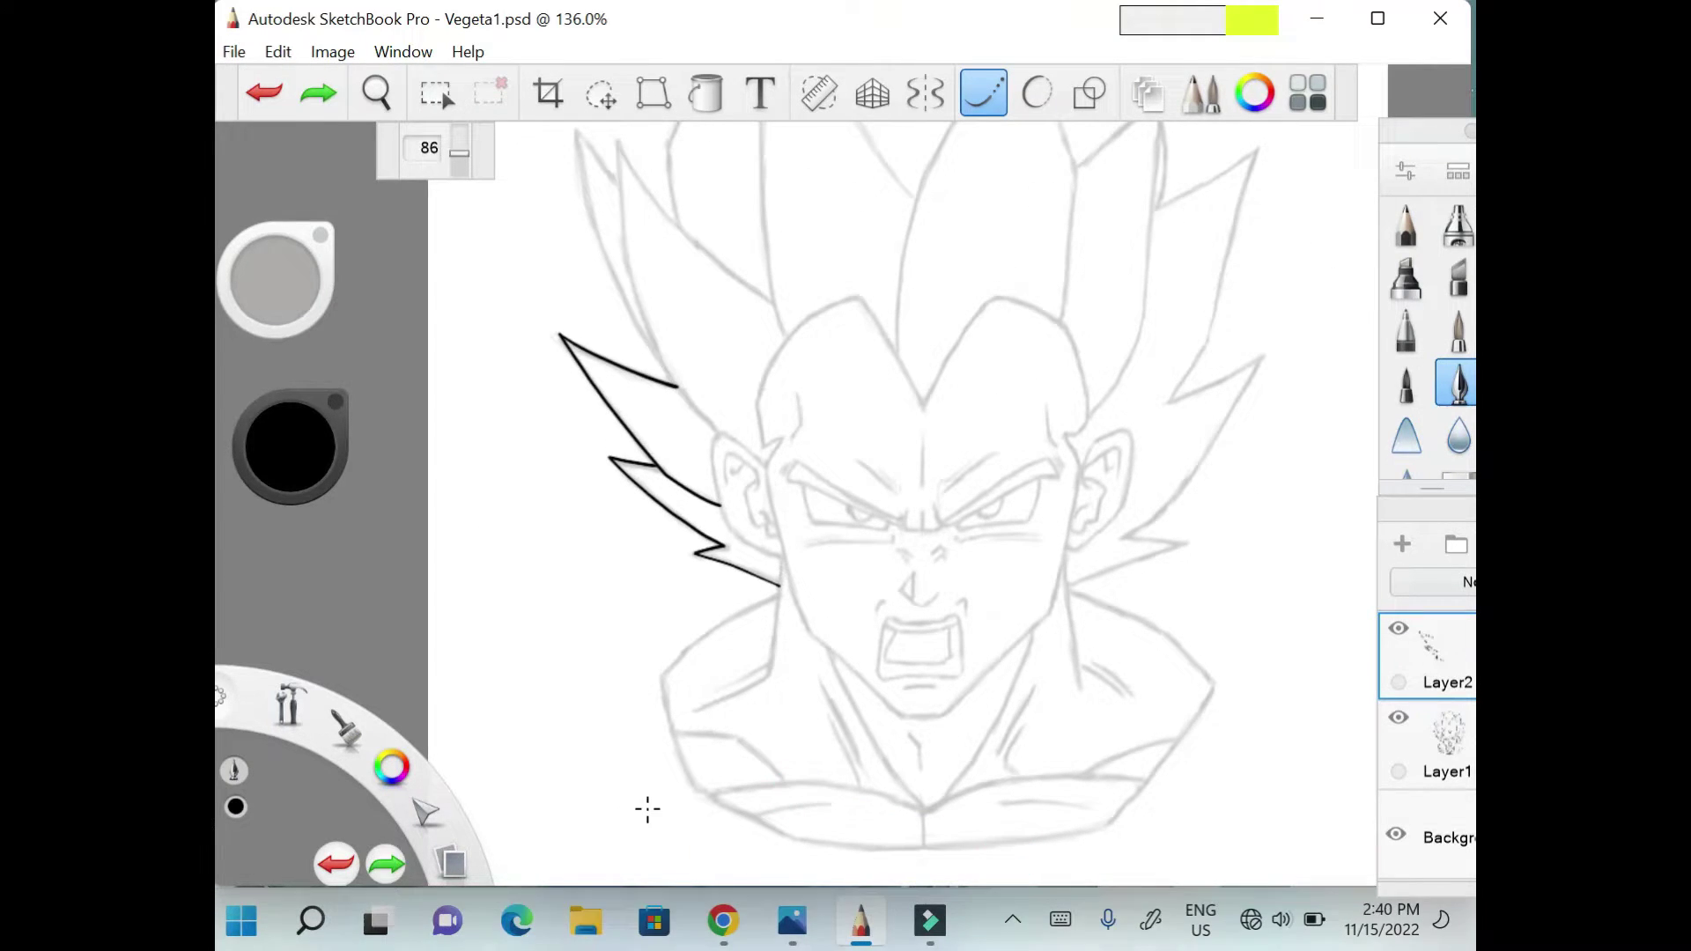
left_click_drag(619, 137, 721, 433)
scroll(600, 722, "down", 2)
left_click_drag(744, 152, 652, 339)
left_click_drag(652, 339, 662, 407)
mouse_move(662, 407)
left_mouse_down()
mouse_move(746, 480)
mouse_move(795, 173)
left_mouse_up()
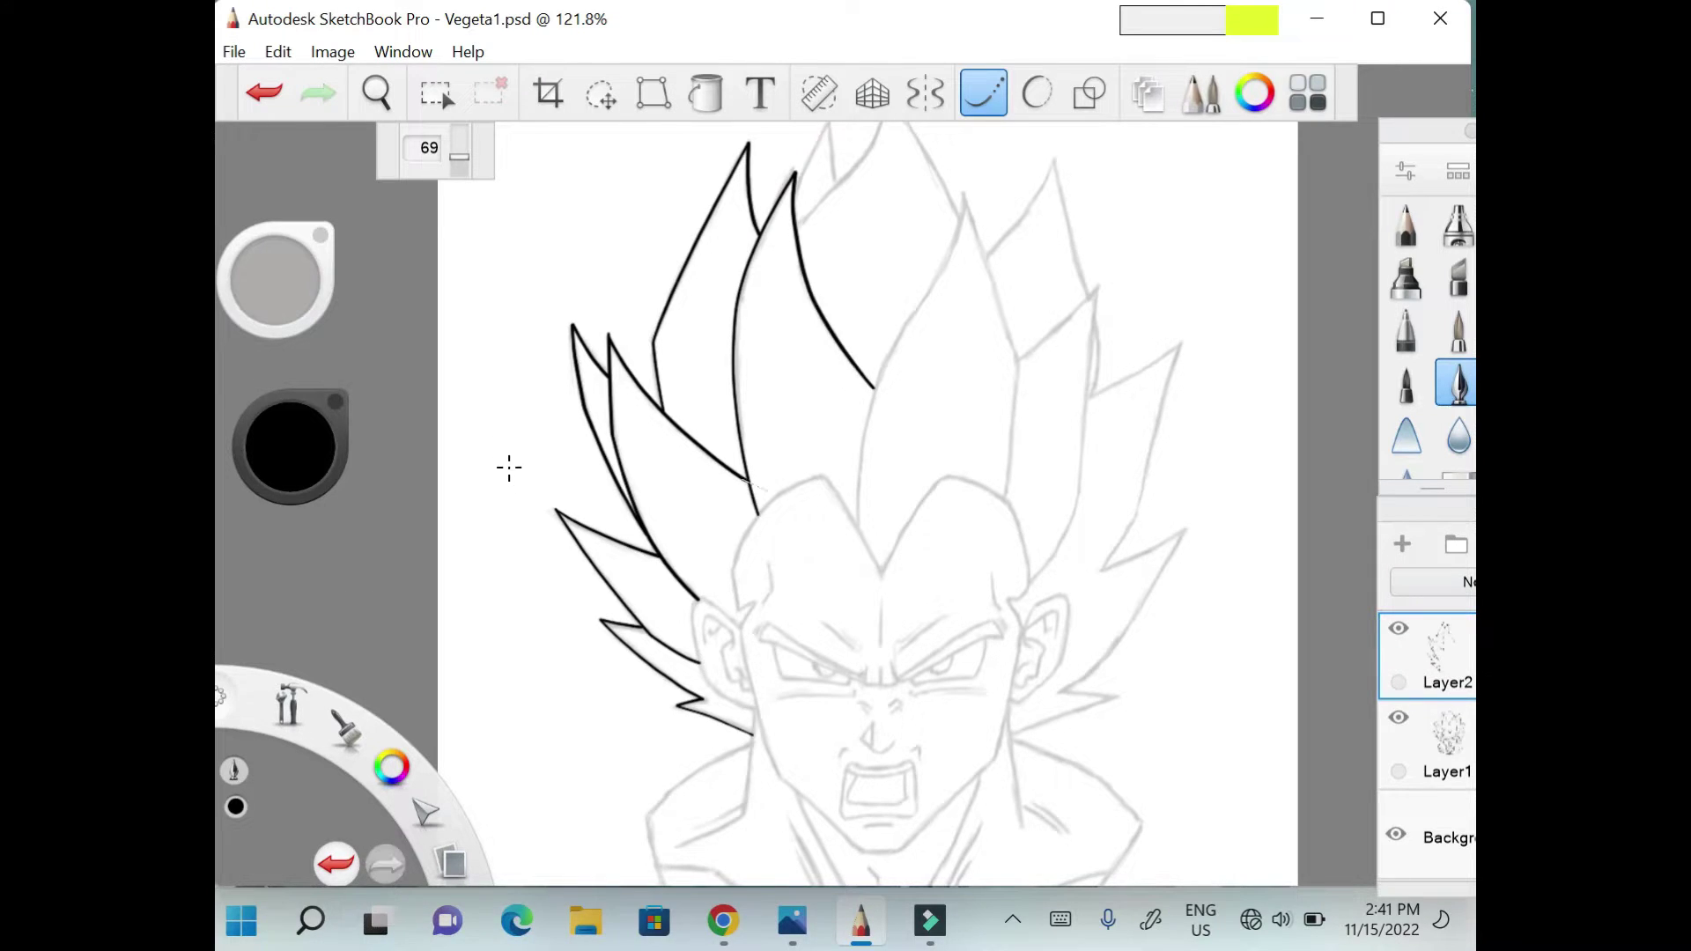
Ink the central hair spikes and the spikes down the head's right side with a steady stroke of 69.
scroll(487, 702, "down", 1)
left_click_drag(837, 431, 921, 268)
scroll(326, 676, "down", 1)
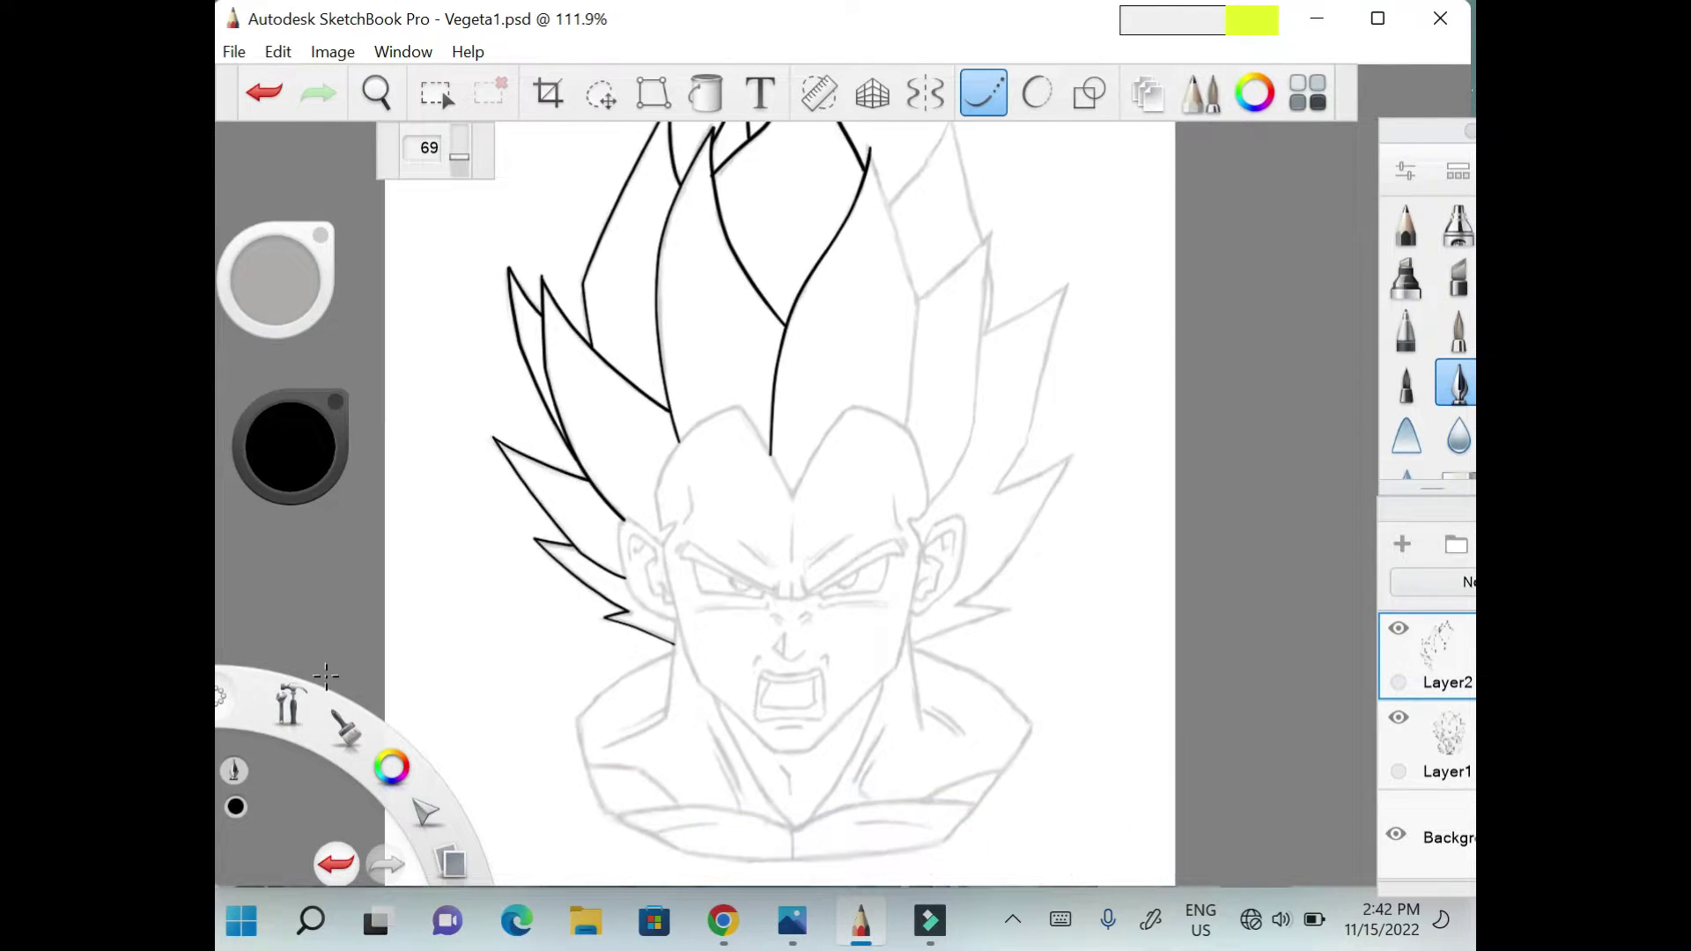
scroll(359, 484, "down", 1)
mouse_move(887, 201)
left_mouse_down()
mouse_move(951, 110)
mouse_move(966, 431)
left_mouse_up()
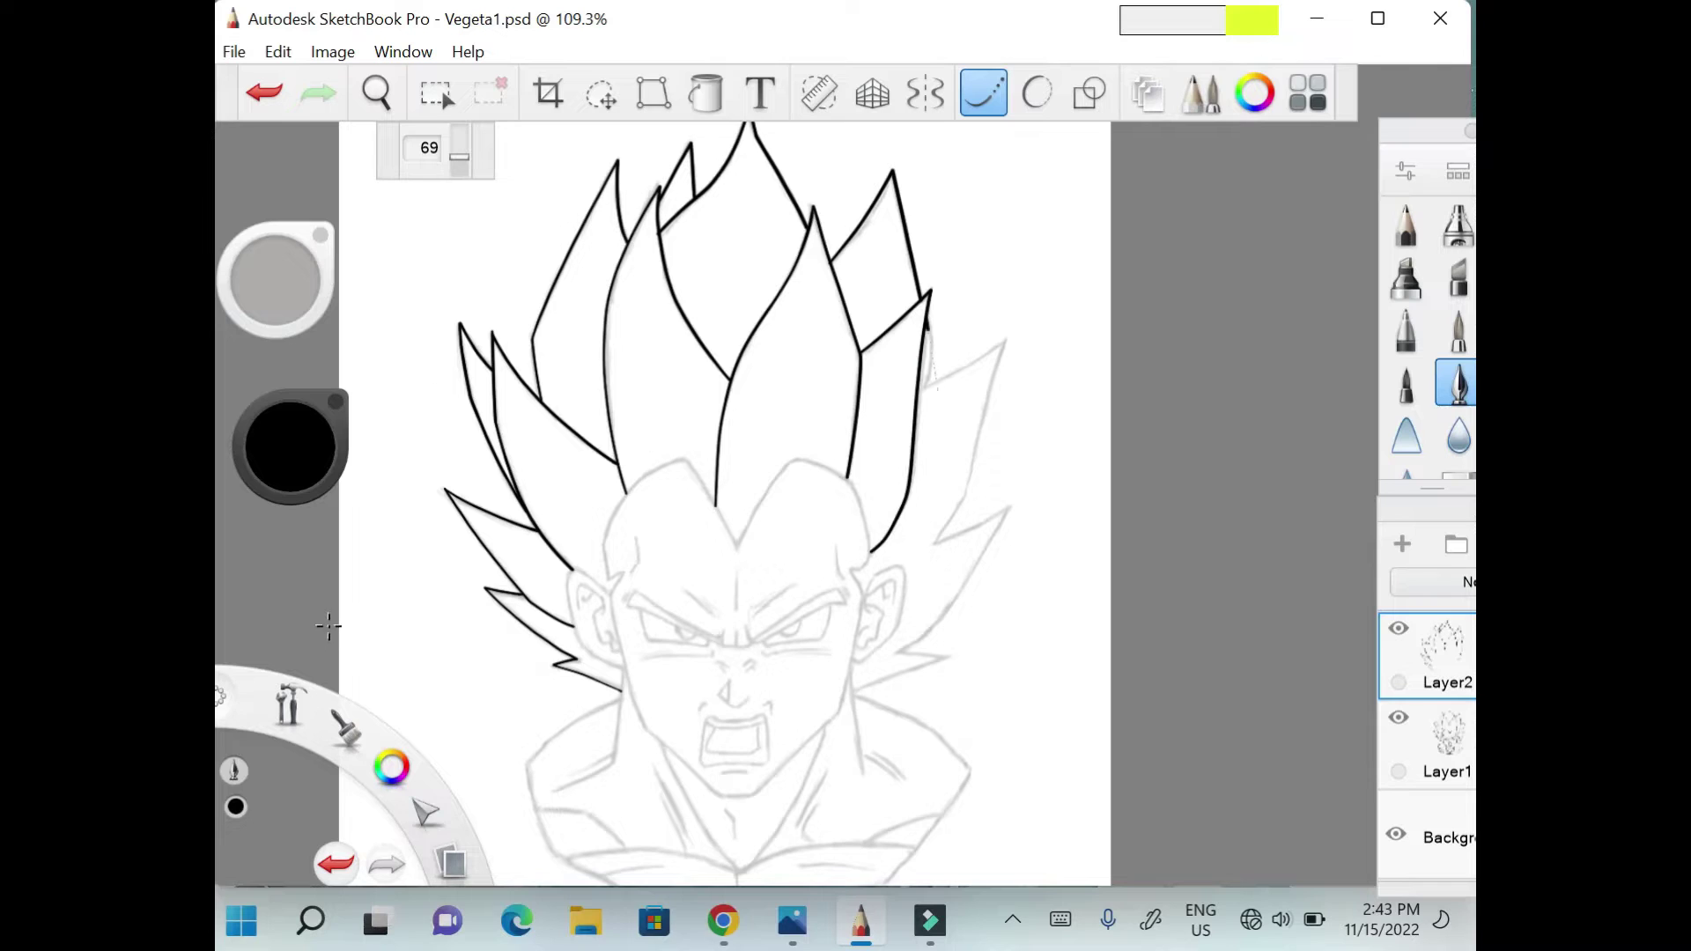
scroll(255, 736, "down", 1)
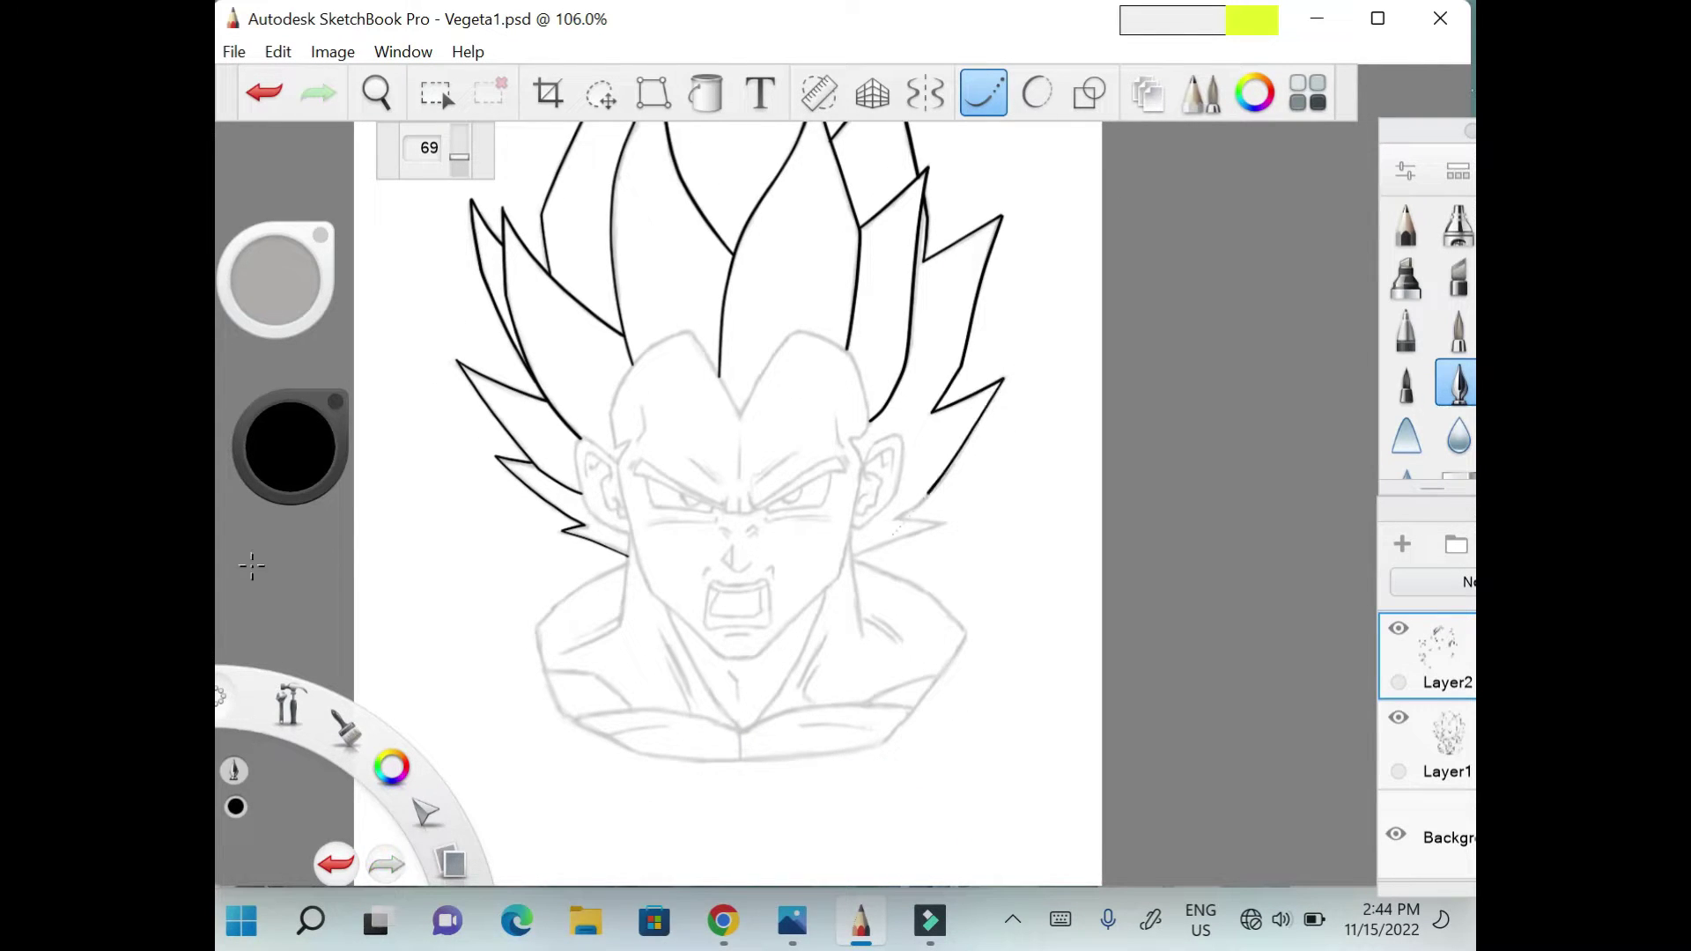
Ink the left ear's outer outline and the pointed hairline down to both temples with a steady stroke of 40.
scroll(352, 604, "up", 5)
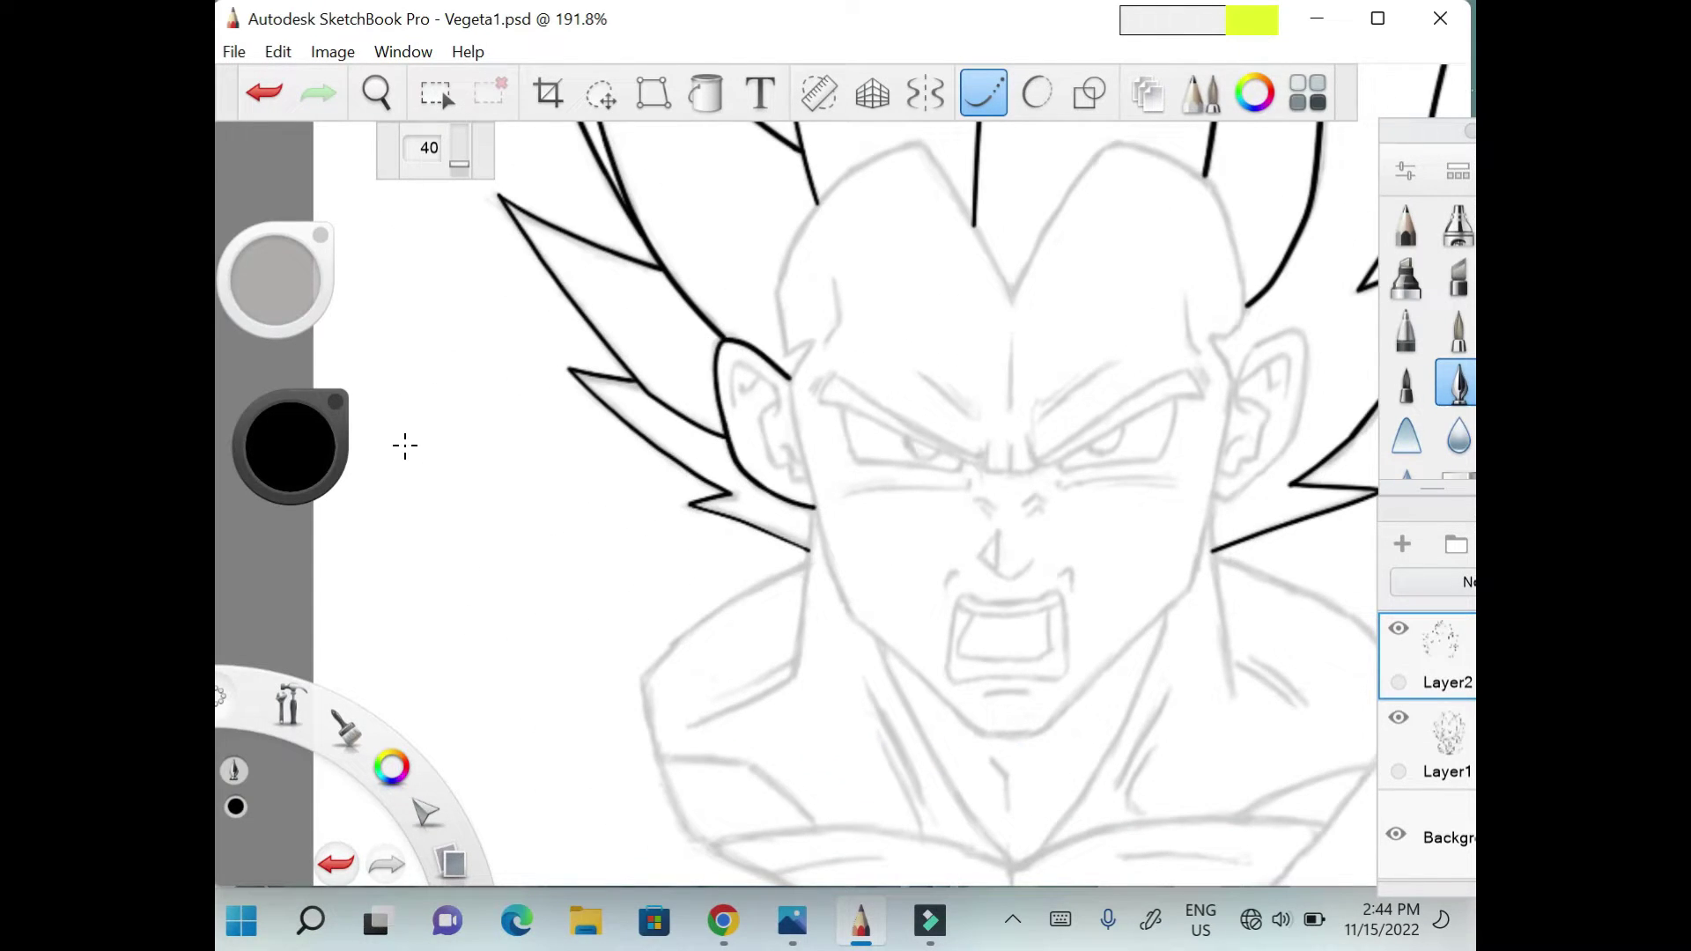
scroll(333, 807, "down", 2)
key("ctrl+z")
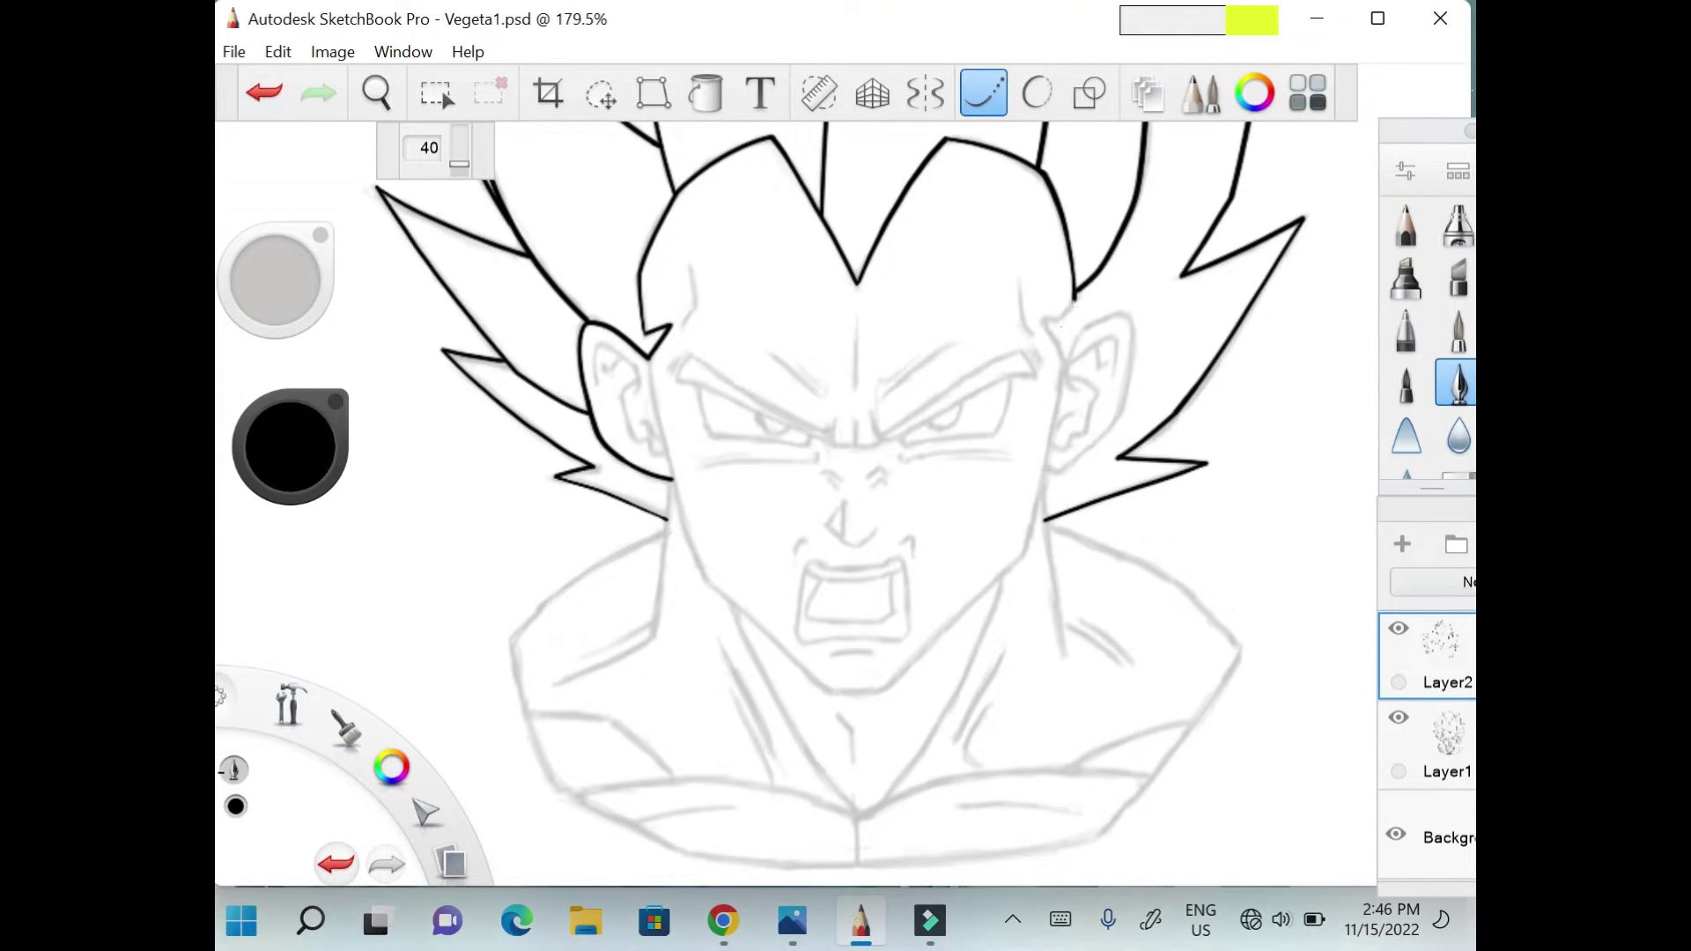
scroll(254, 769, "down", 1)
key("ctrl+z")
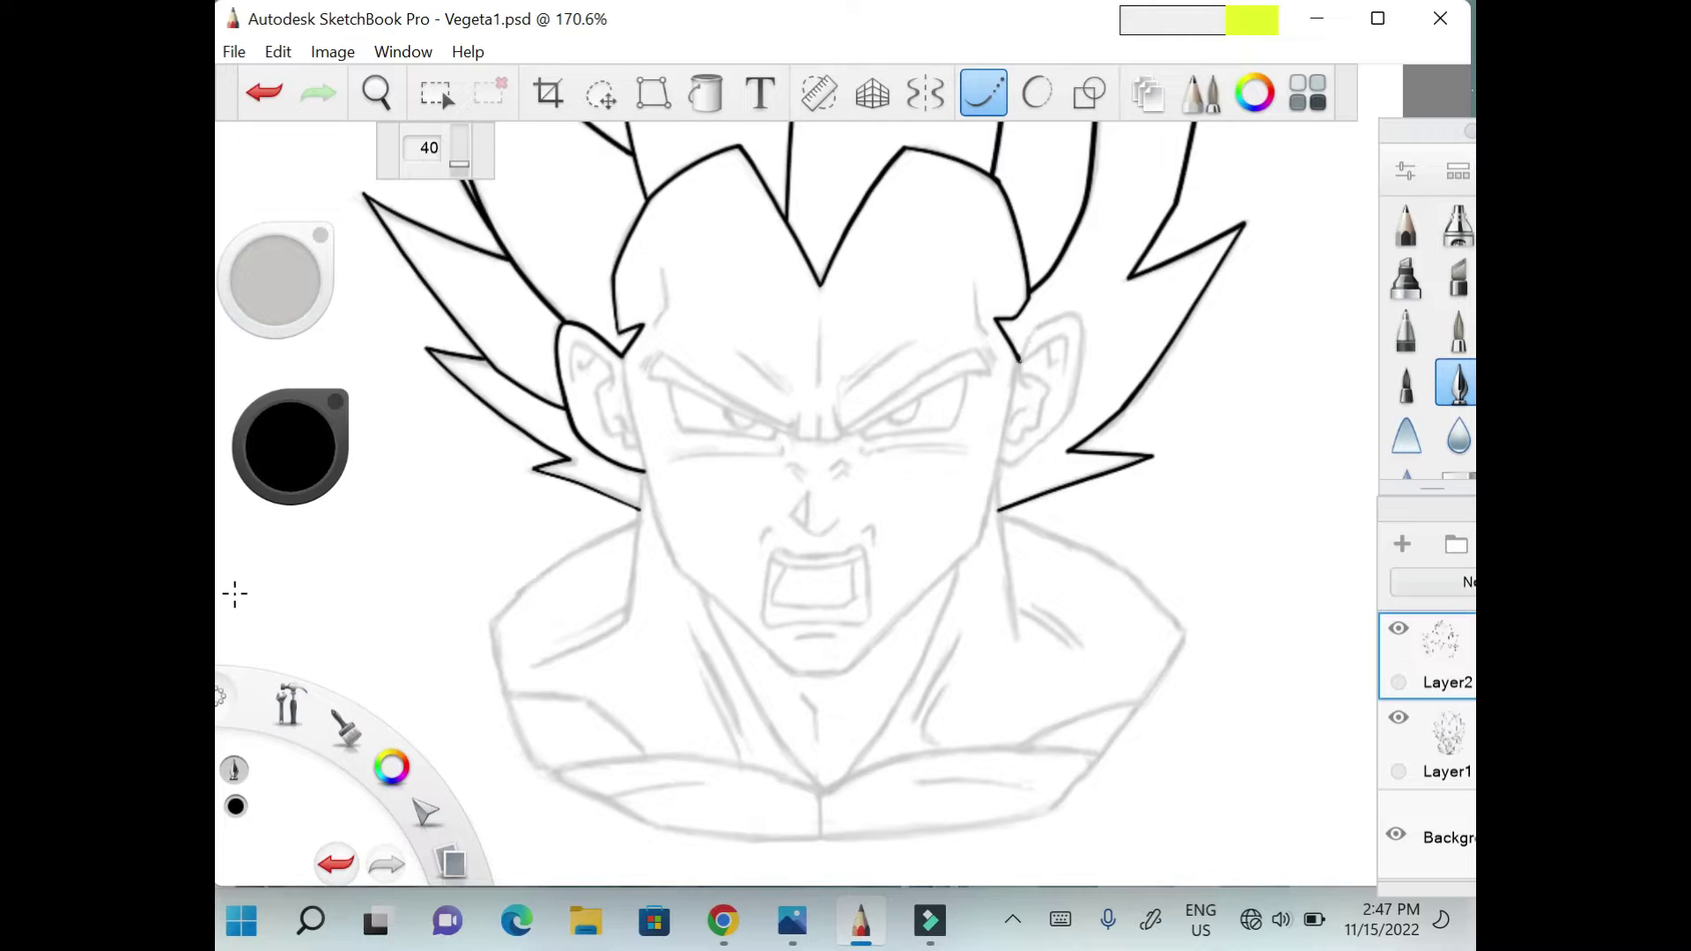
Ink the right ear's outline, the inner folds of both ears and the left temple crease.
scroll(961, 669, "up", 2)
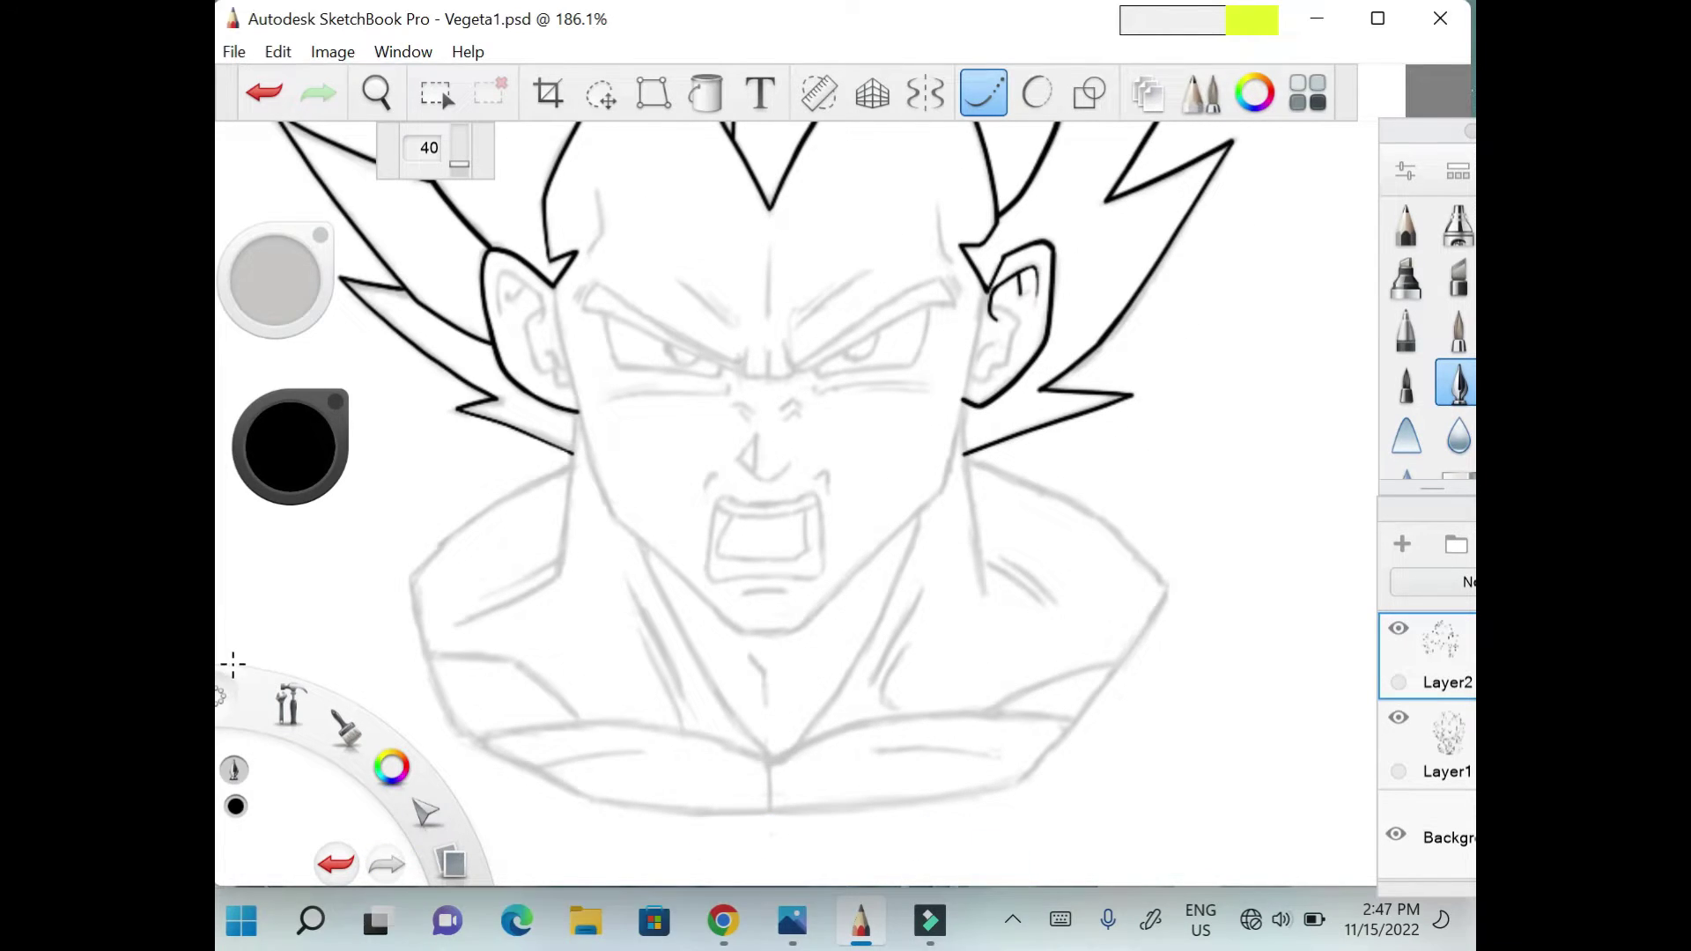
scroll(394, 614, "left", 3)
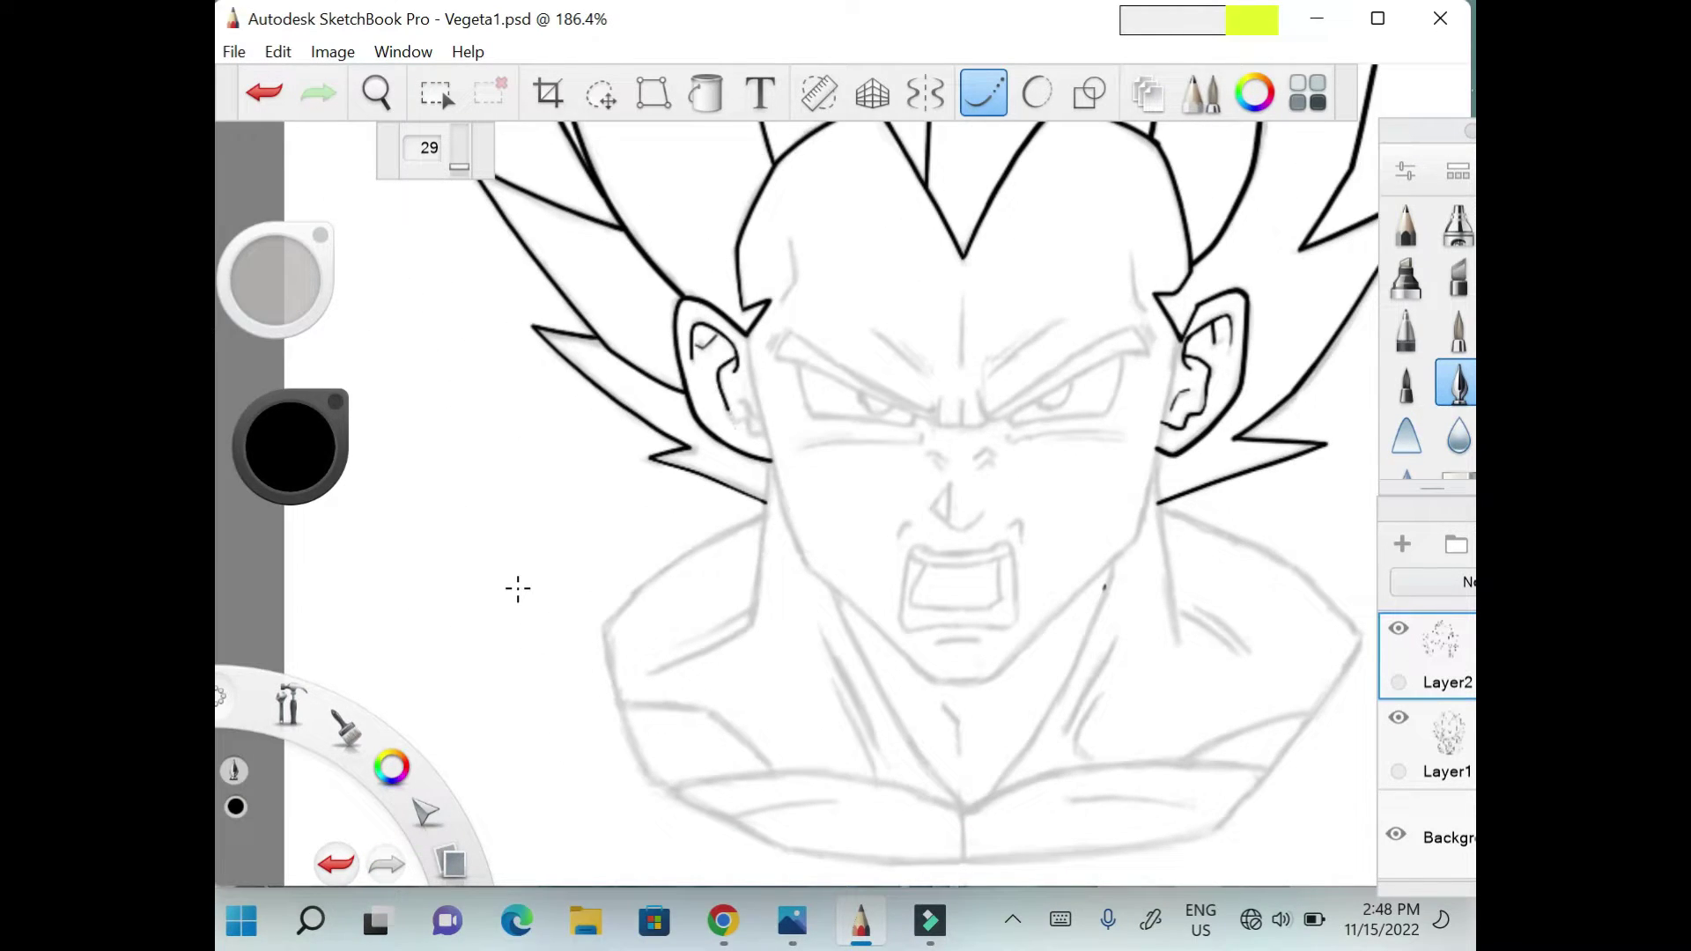
scroll(1153, 576, "up", 1)
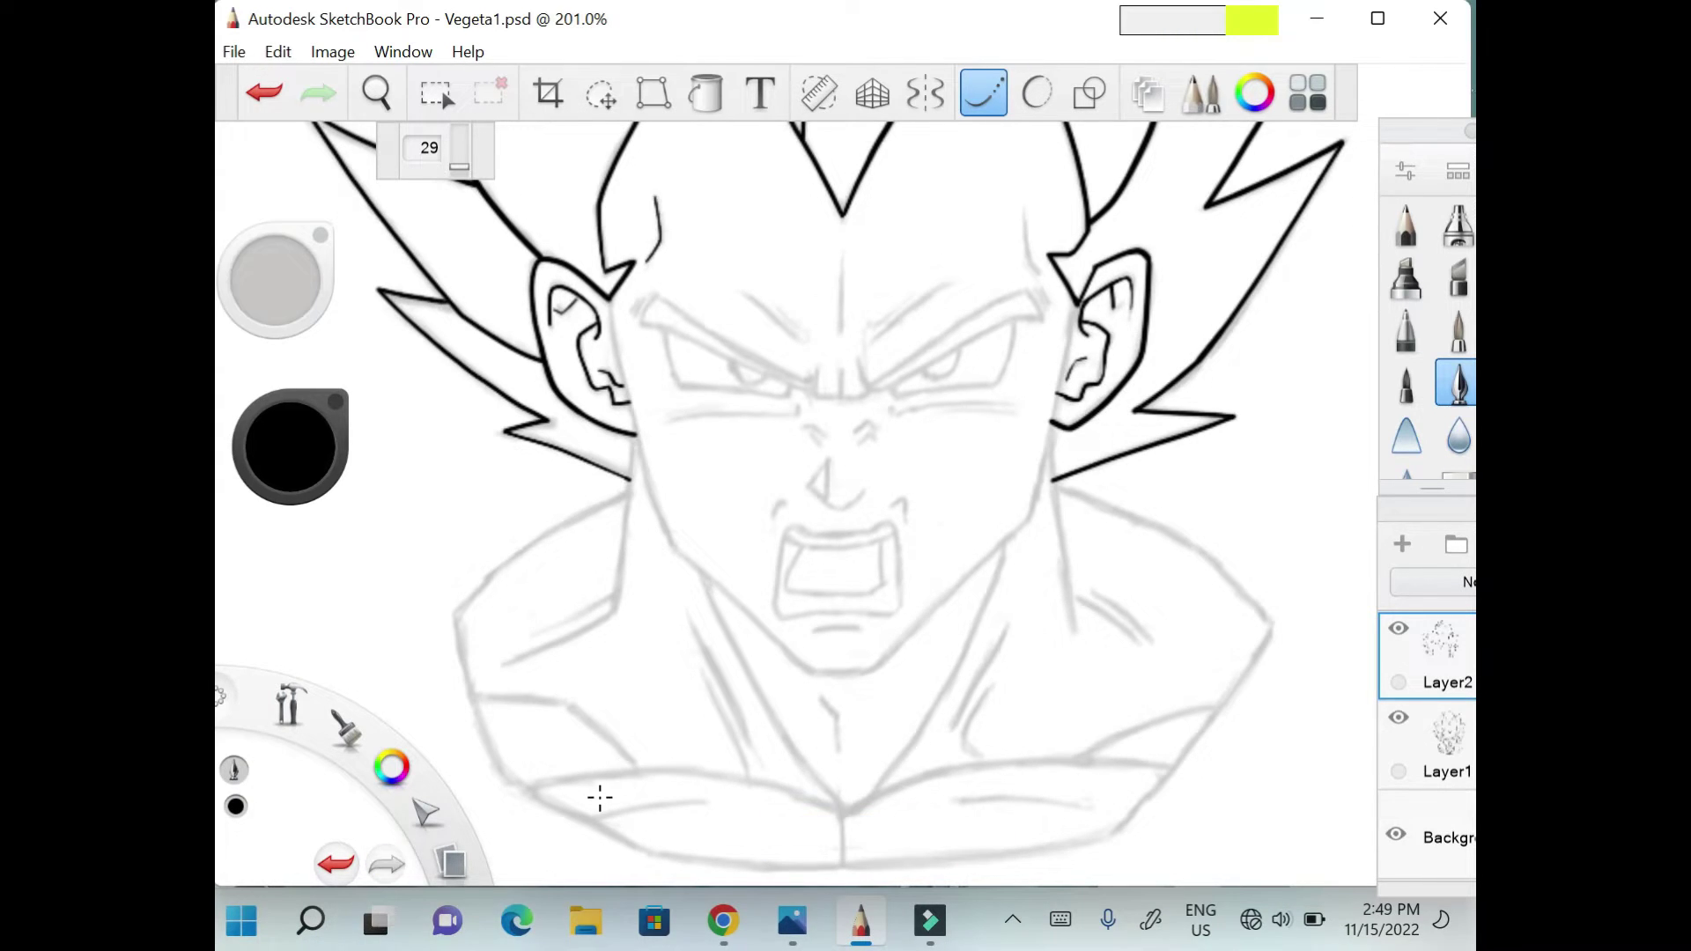
Ink both angry eyebrows, the bridge between them, the eye outlines and the slanted brow creases.
scroll(605, 691, "up", 1)
mouse_move(624, 247)
left_mouse_down()
mouse_move(822, 319)
mouse_move(703, 255)
mouse_move(823, 308)
left_mouse_up()
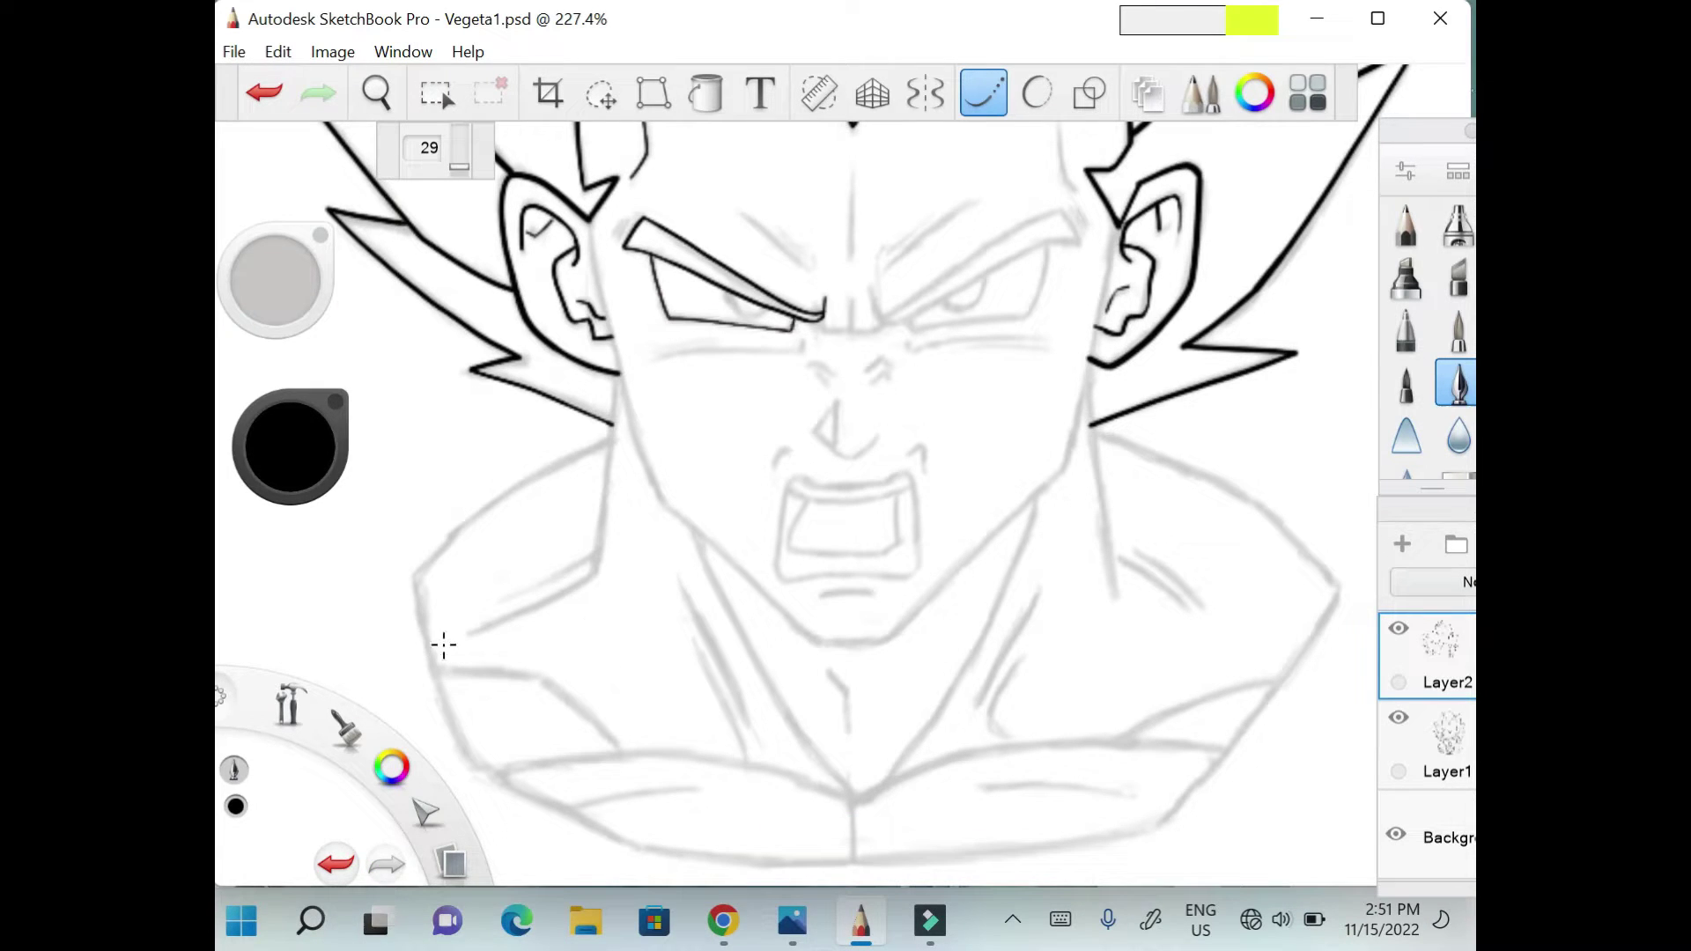
left_click_drag(823, 308, 881, 330)
left_click_drag(276, 280, 268, 280)
scroll(413, 646, "down", 1)
mouse_move(1006, 238)
left_mouse_down()
mouse_move(993, 303)
mouse_move(871, 310)
left_mouse_up()
key("ctrl+z")
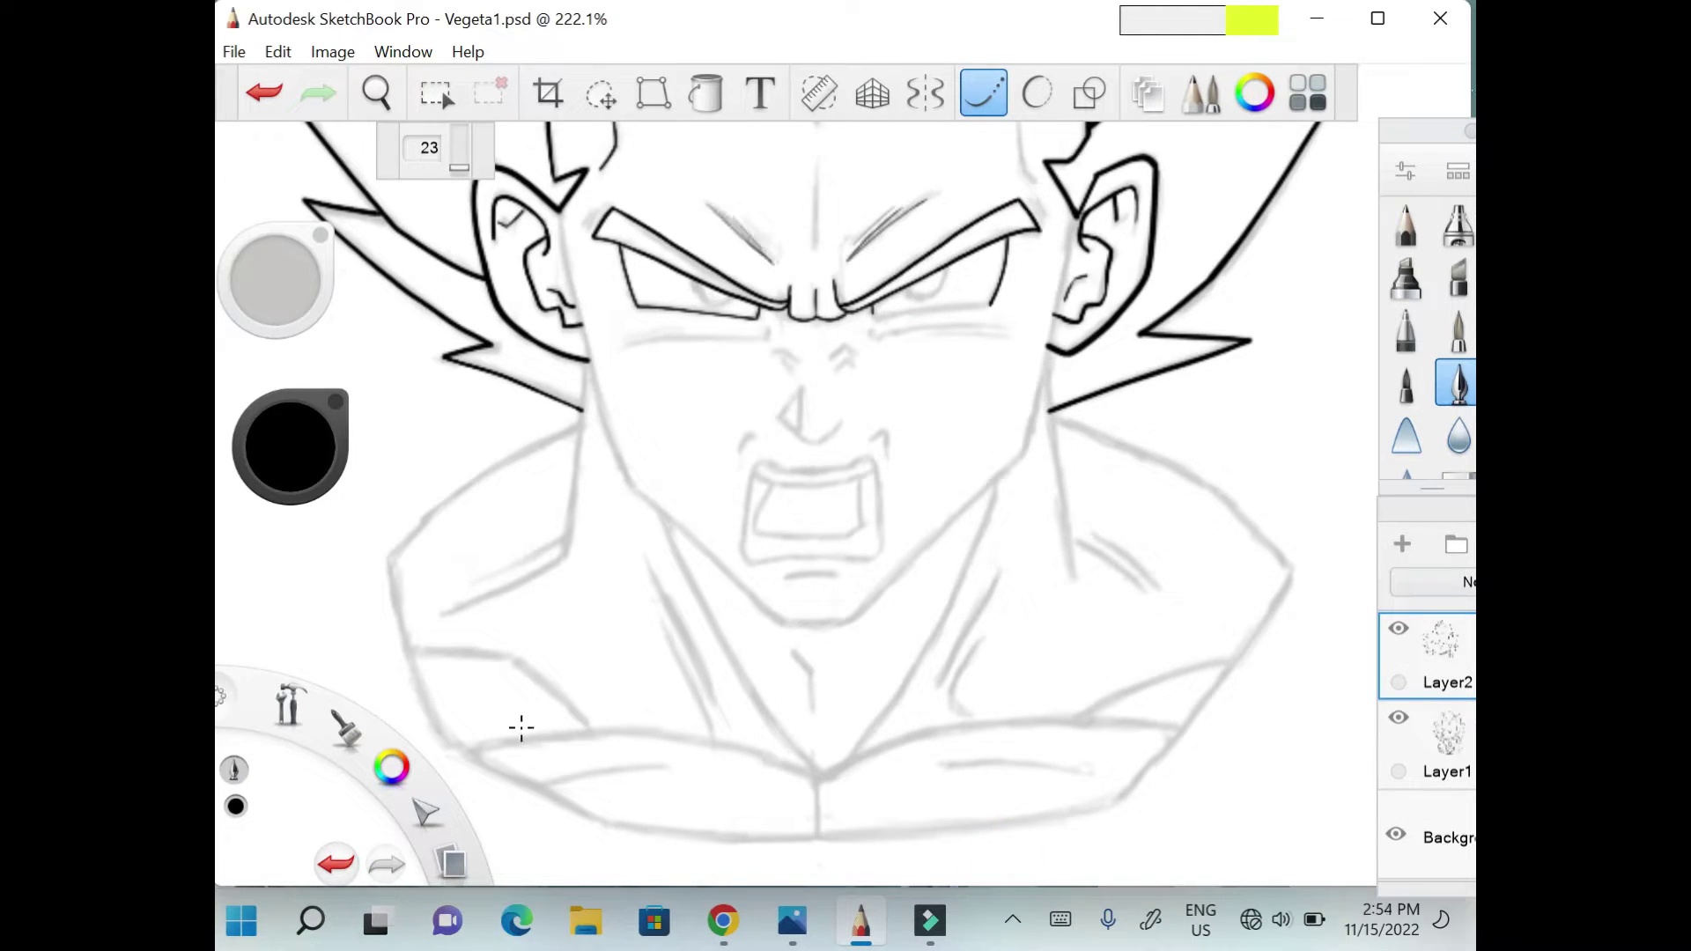
Ink the central forehead line, the irises, the under-eye lines and the small creases above the nose.
left_click_drag(290, 281, 278, 276)
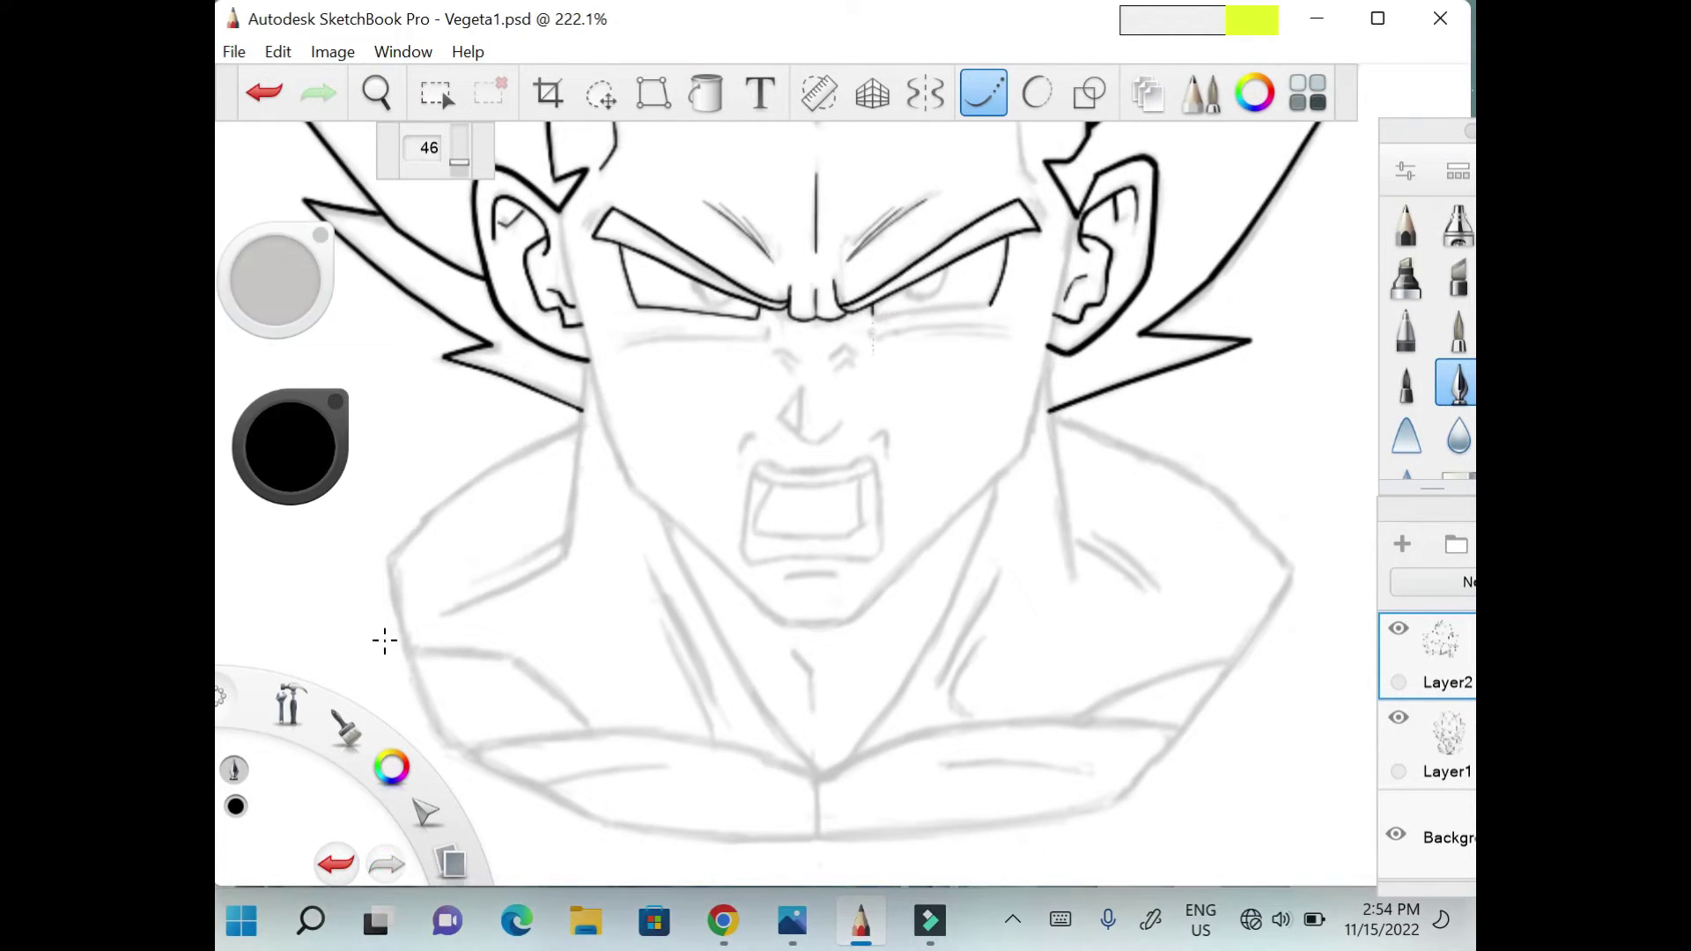
key("ctrl+y")
key("ctrl+z")
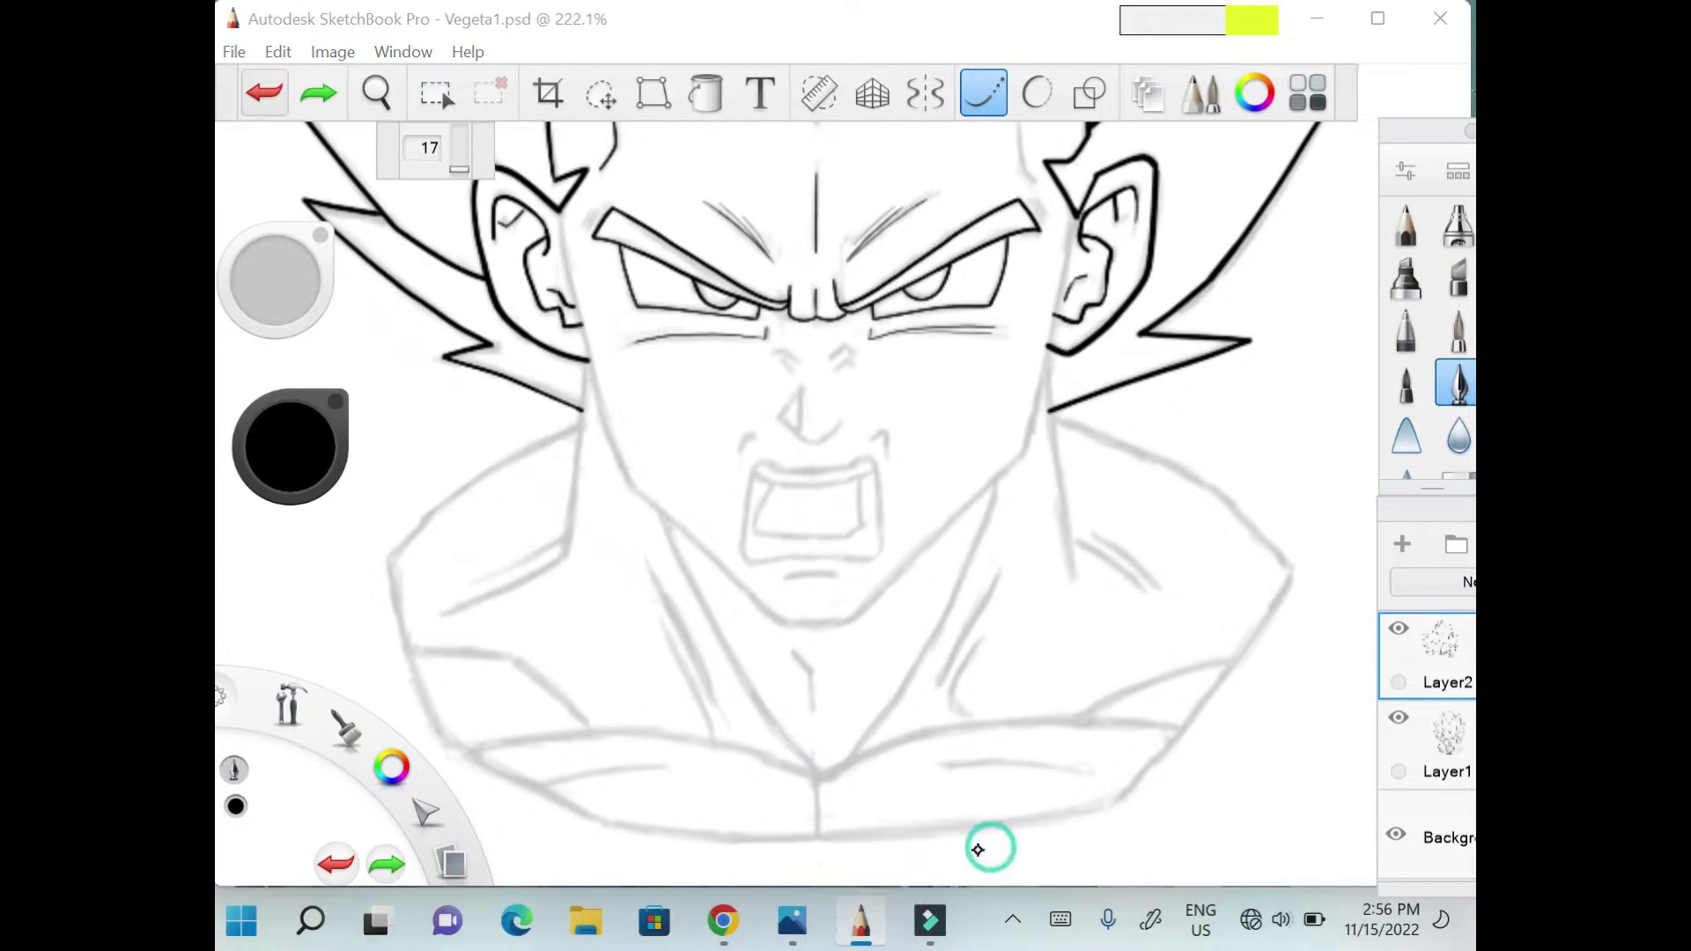
scroll(987, 662, "down", 1)
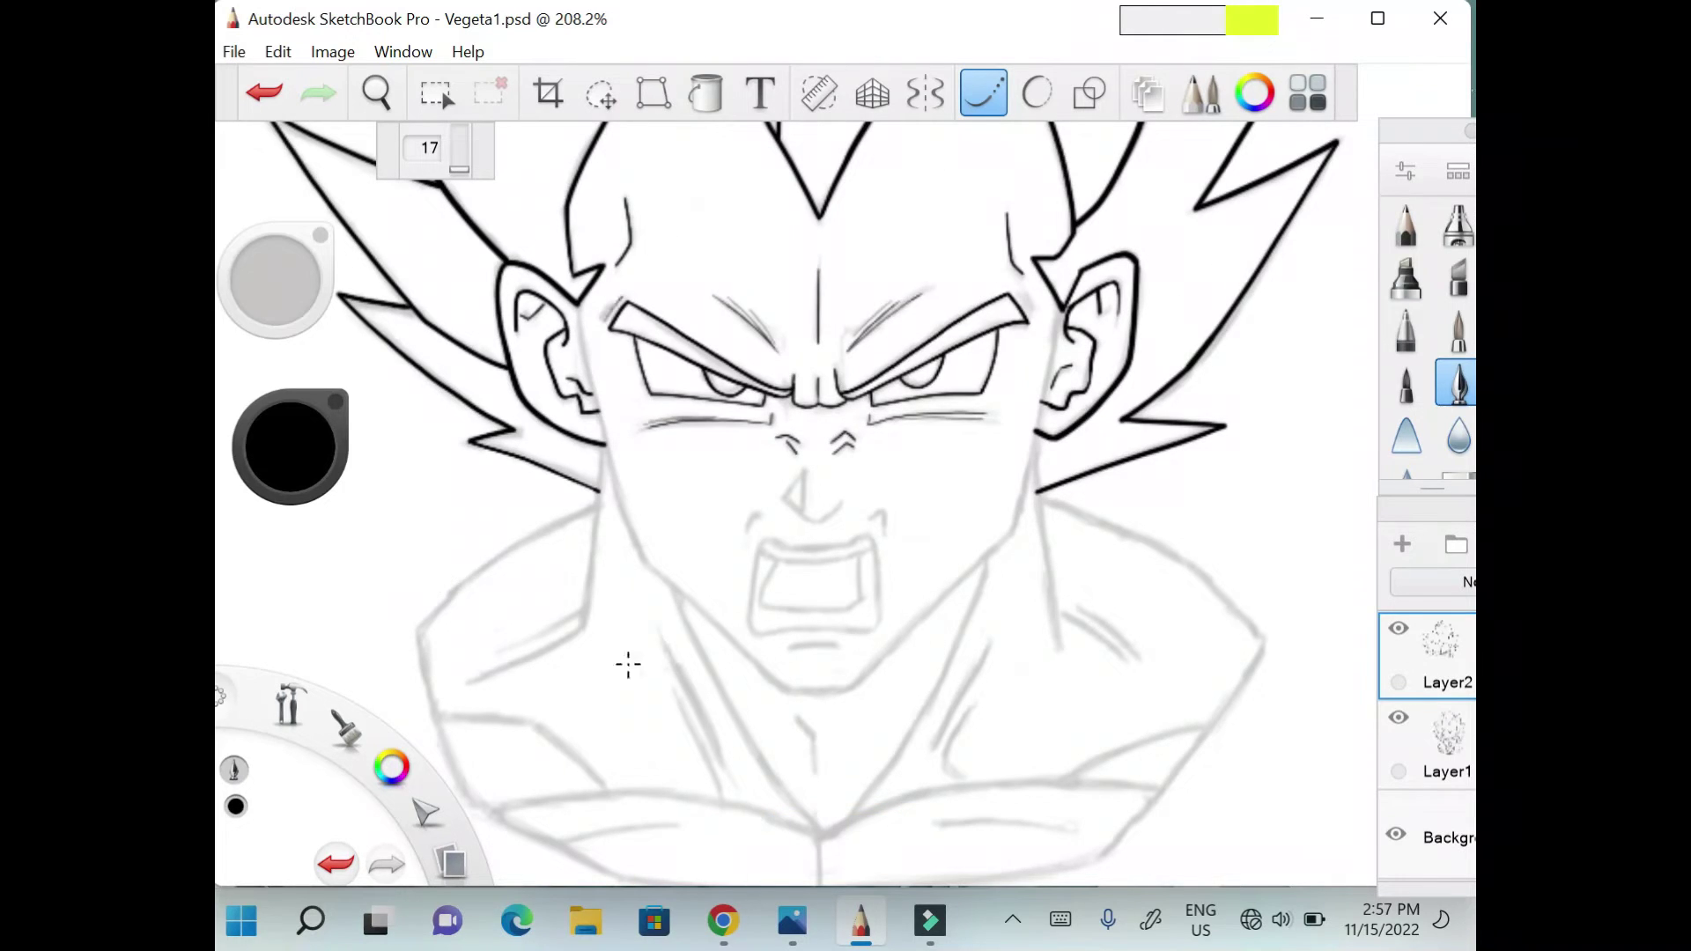
Ink the nose and the upper and side edges of the open mouth with a steady stroke of 23.
scroll(222, 620, "up", 1)
mouse_move(828, 361)
left_mouse_down()
mouse_move(805, 427)
mouse_move(779, 421)
mouse_move(734, 454)
left_mouse_up()
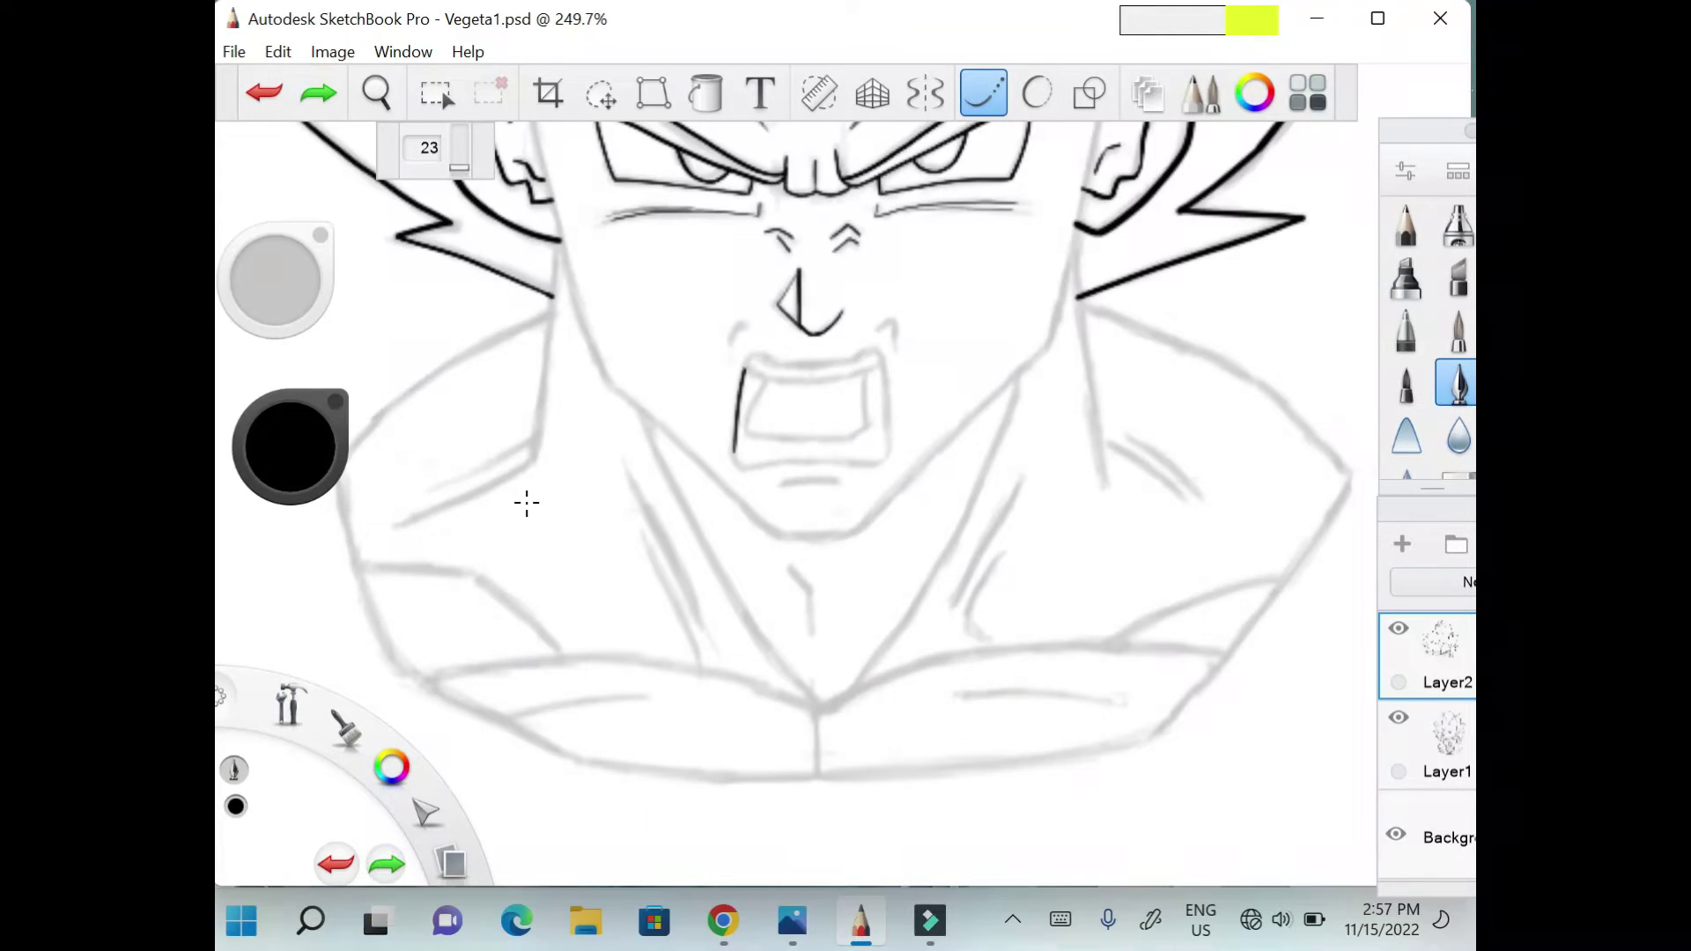
key("ctrl+z")
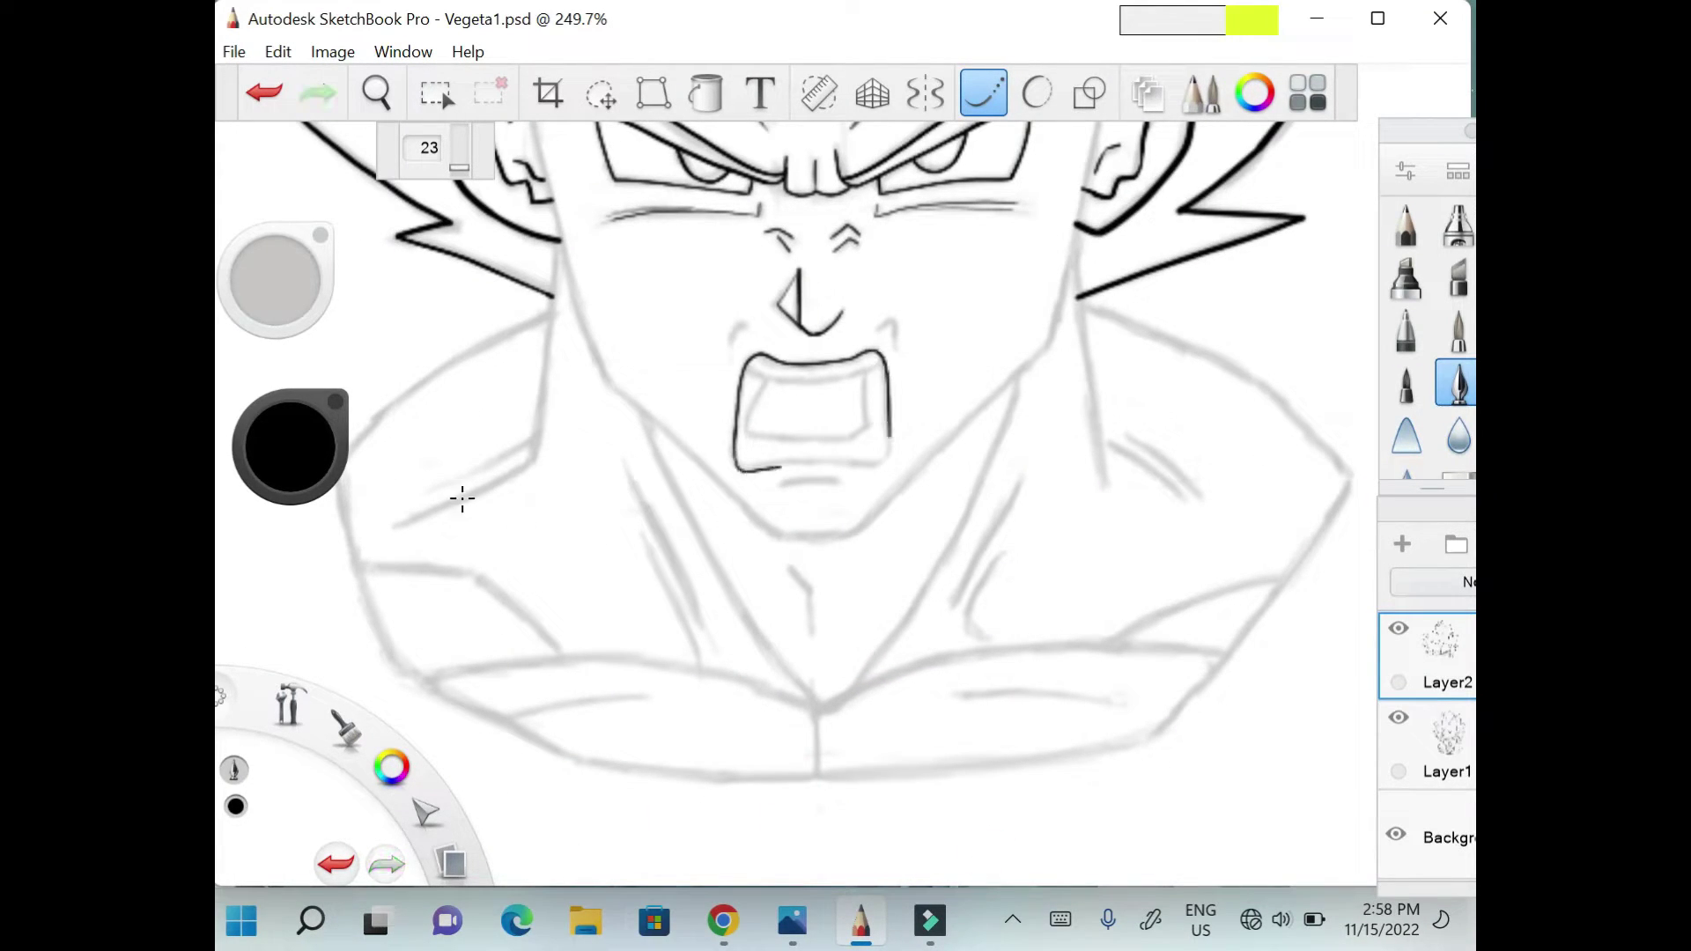
Complete the mouth's lower and inner lines and ink the jawline from ear to ear around the chin.
key("ctrl+z")
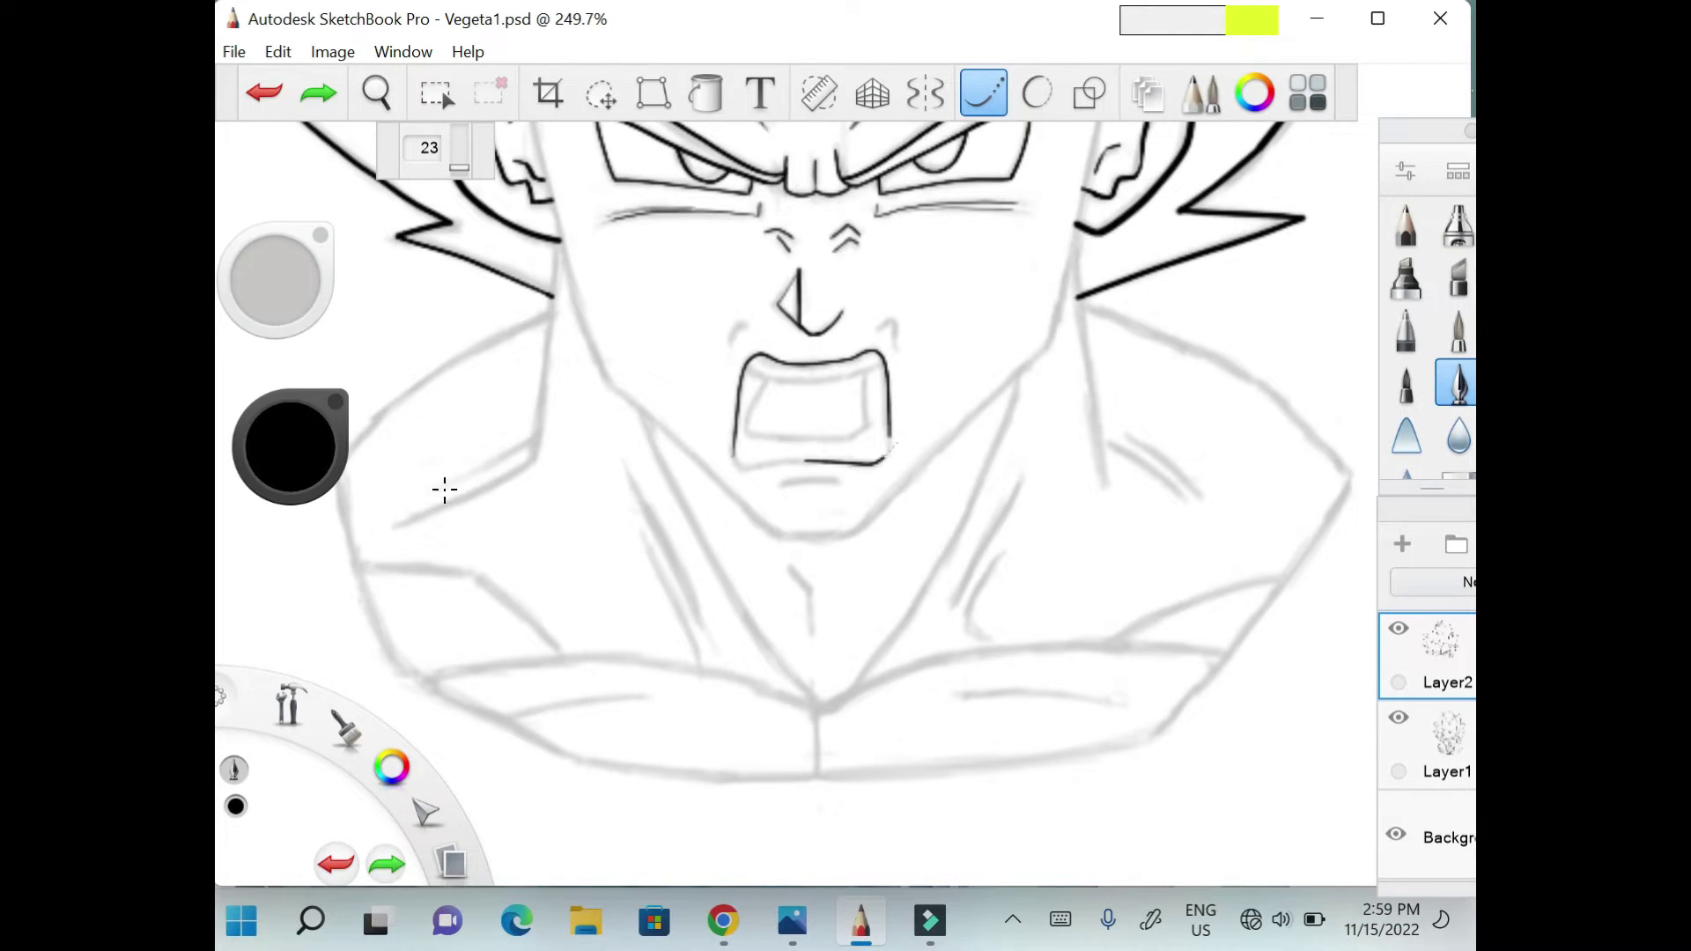
key("ctrl+y")
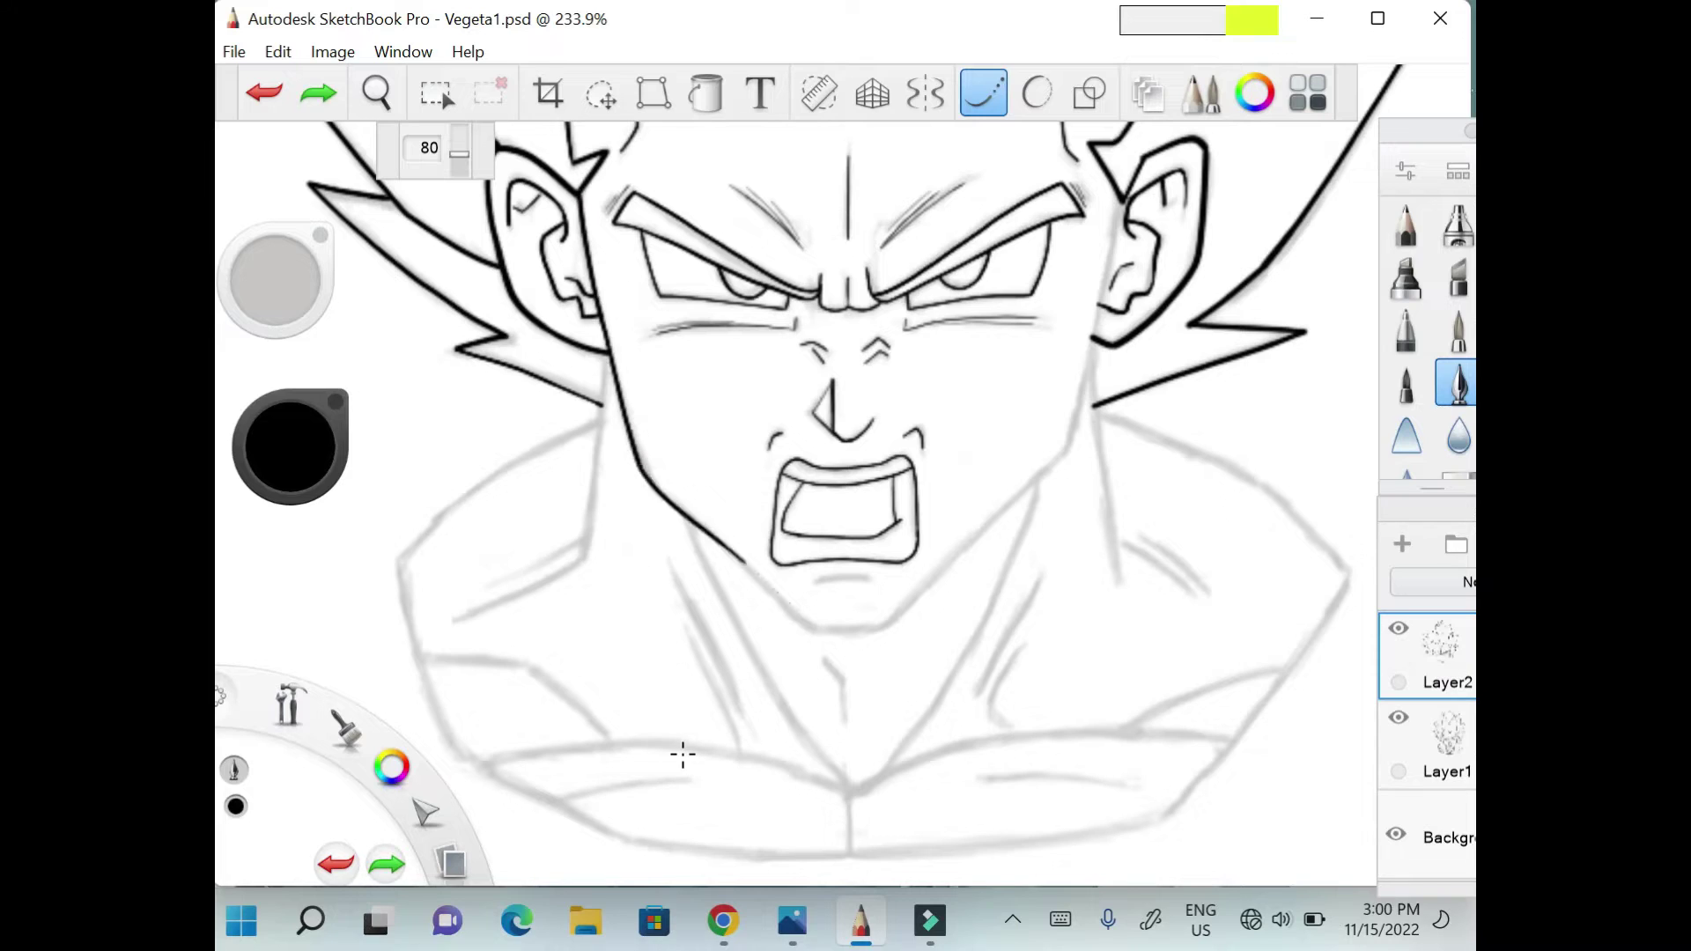
scroll(994, 856, "down", 2)
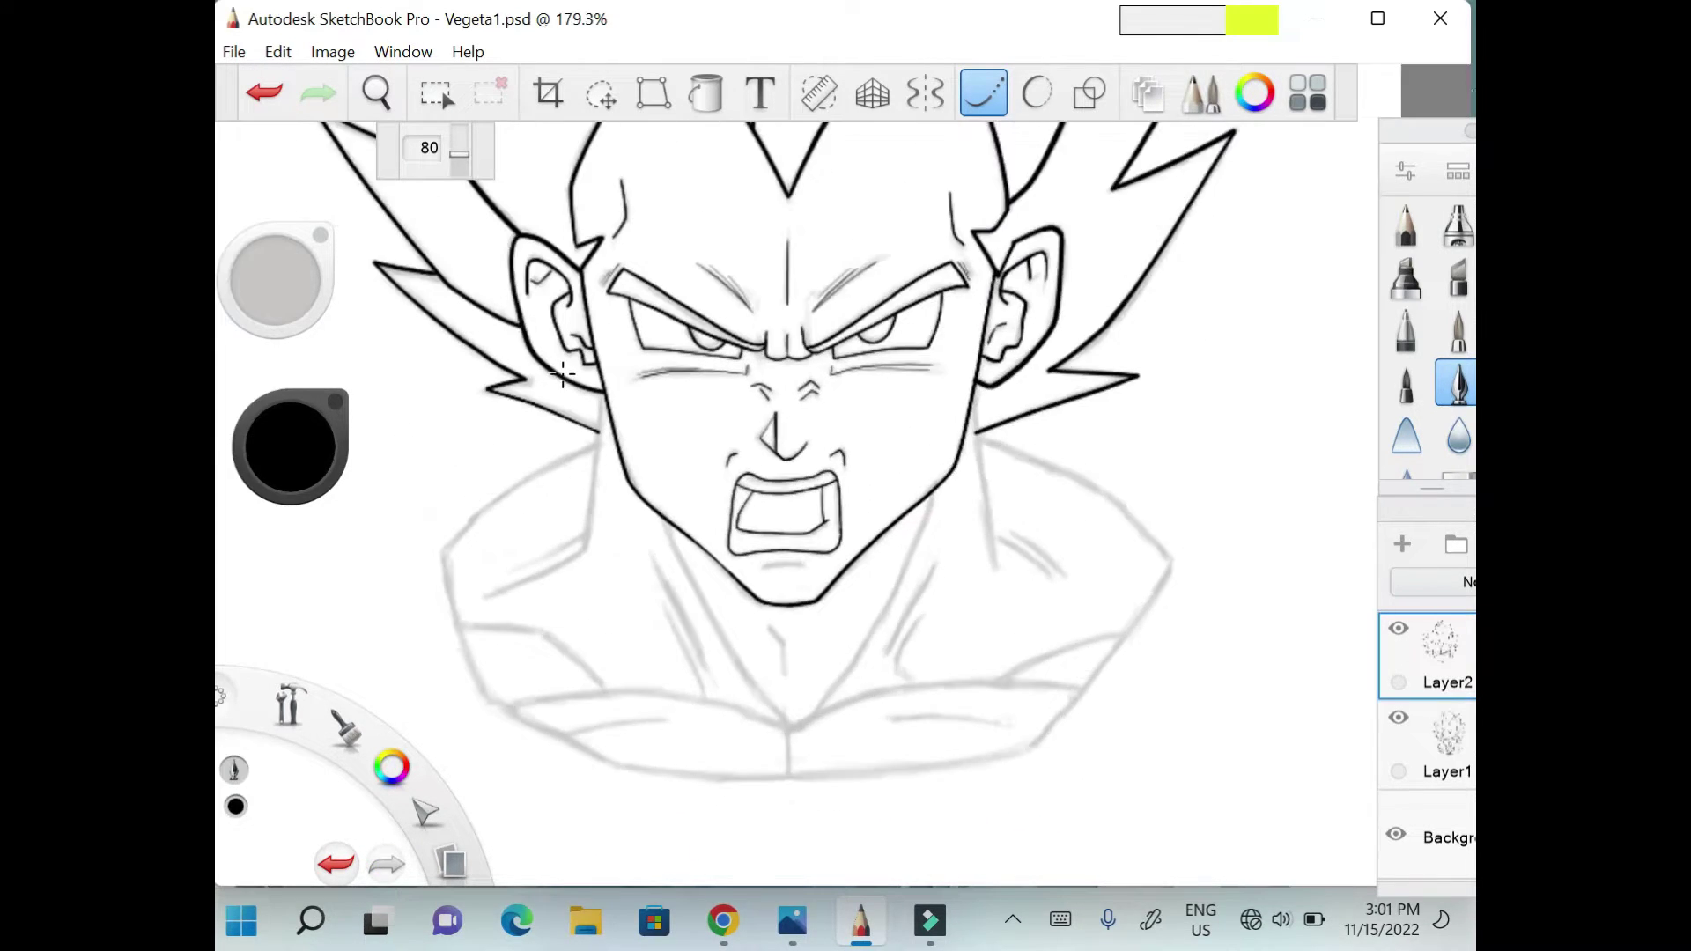
Ink the neck's left edge with its shoulder creases, the V-shaped neck muscles and the throat lines.
scroll(994, 856, "up", 3)
left_click_drag(731, 264, 721, 441)
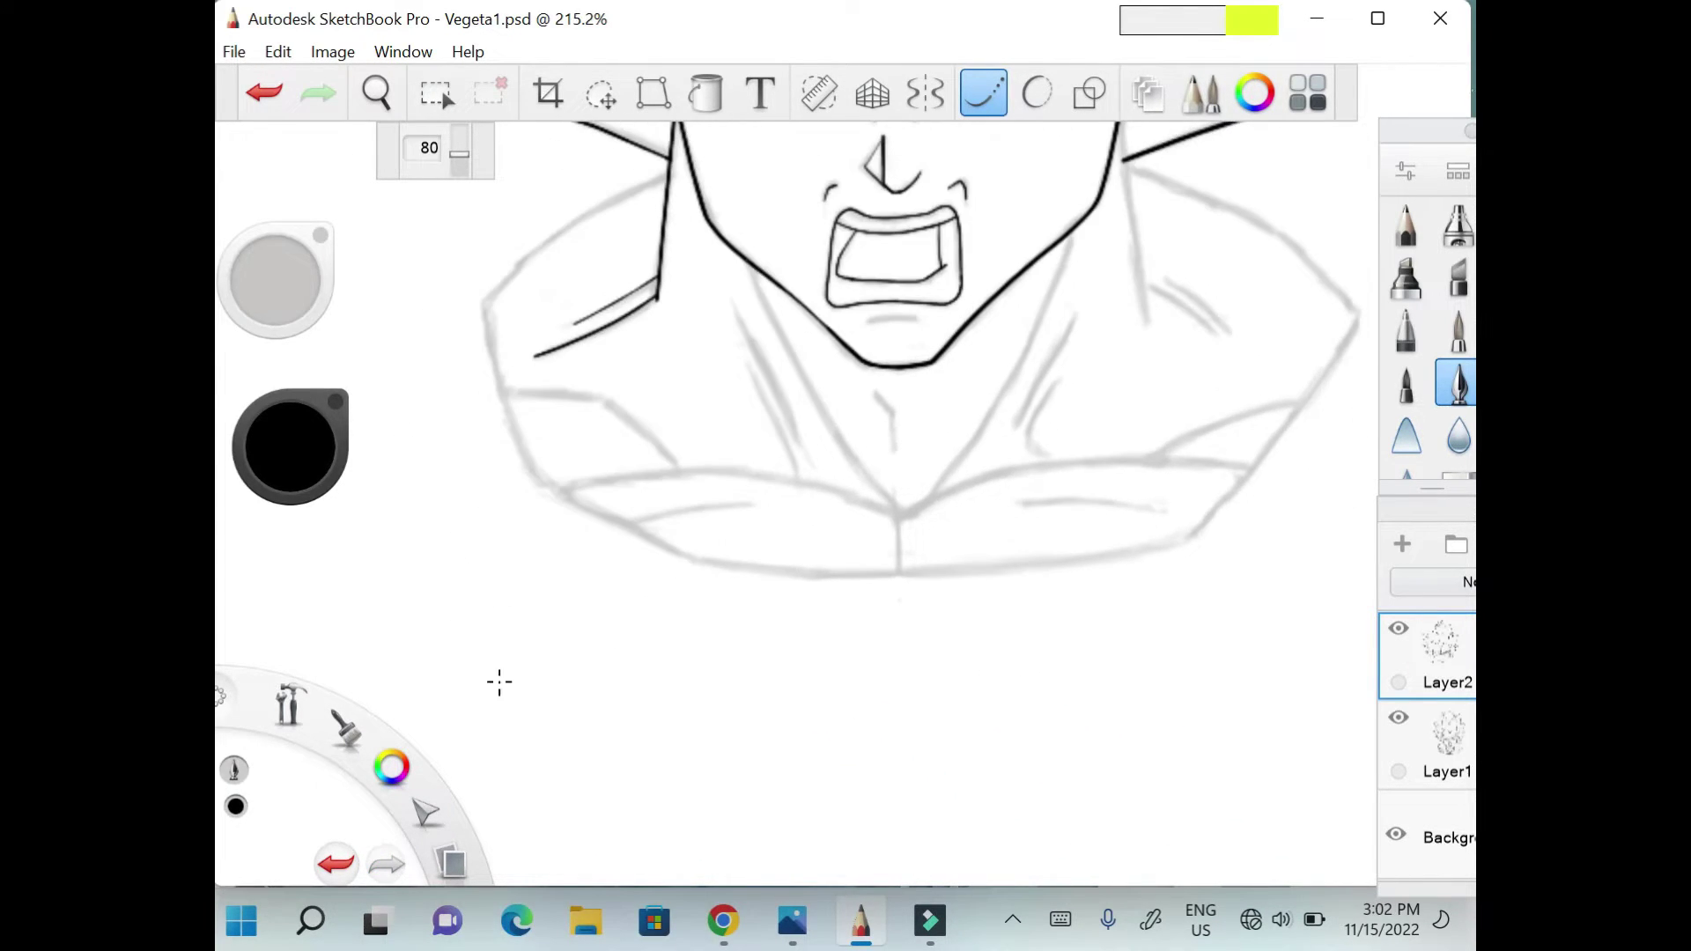
left_click_drag(747, 264, 891, 513)
left_click_drag(872, 393, 891, 414)
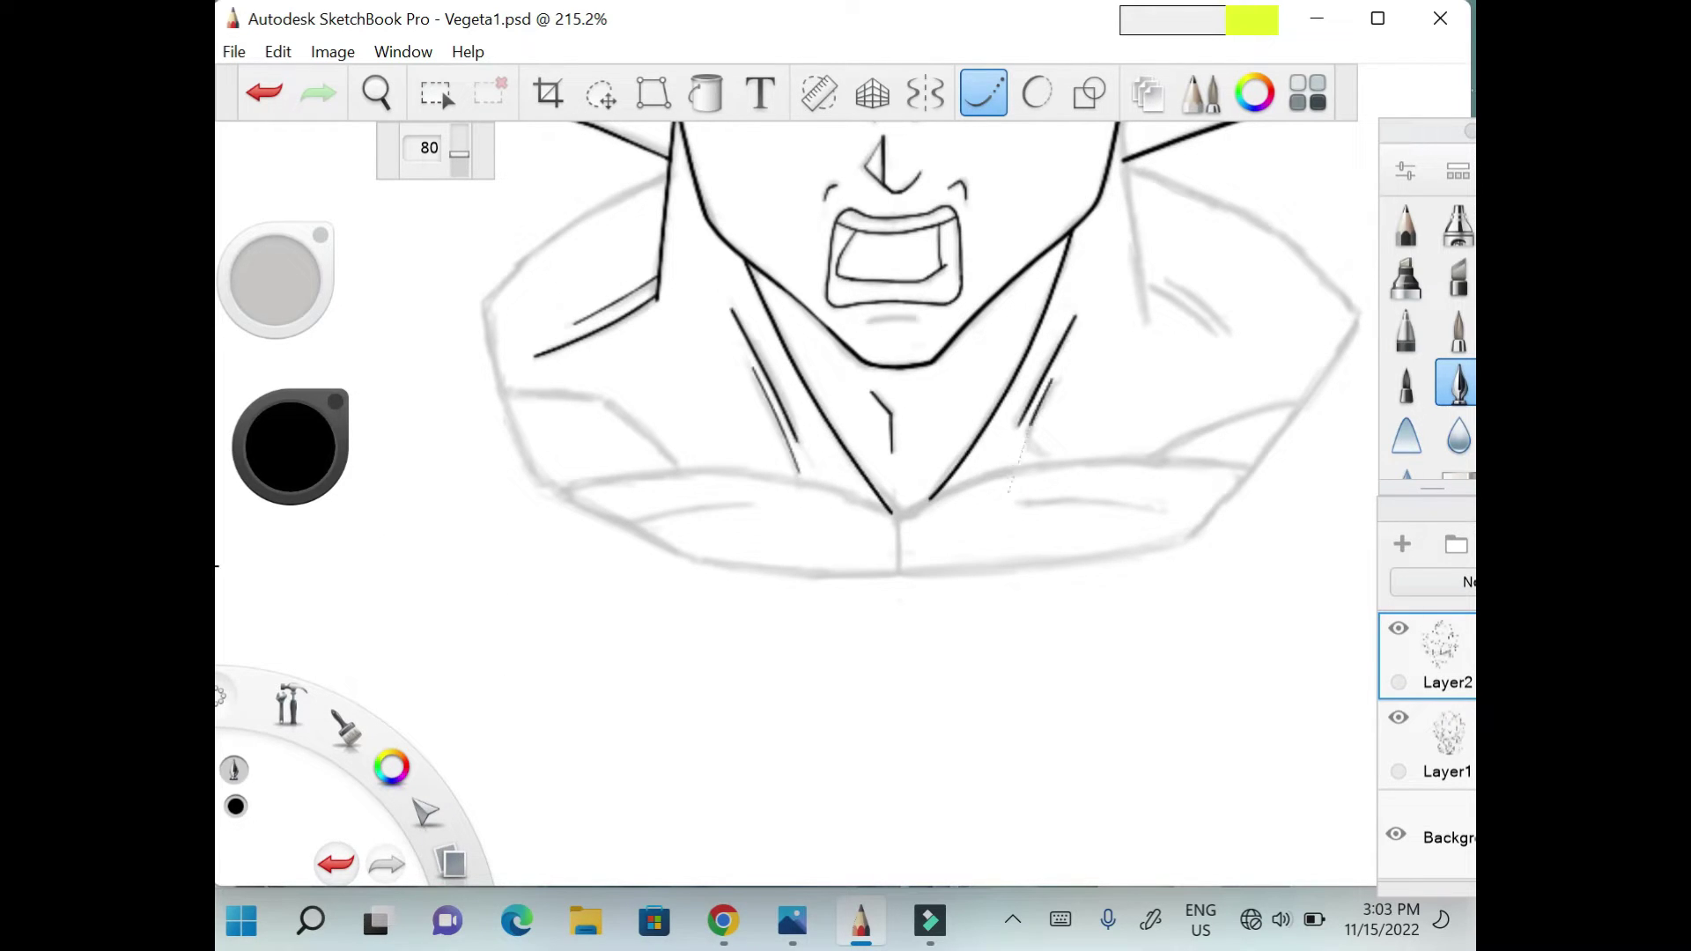
left_click_drag(1026, 418, 1048, 453)
Ink the shoulder muscle lines, the chest contours with their centre line and the neck's right edge.
scroll(664, 623, "down", 1)
left_click_drag(588, 323, 753, 398)
scroll(793, 440, "down", 1)
left_click_drag(645, 333, 951, 357)
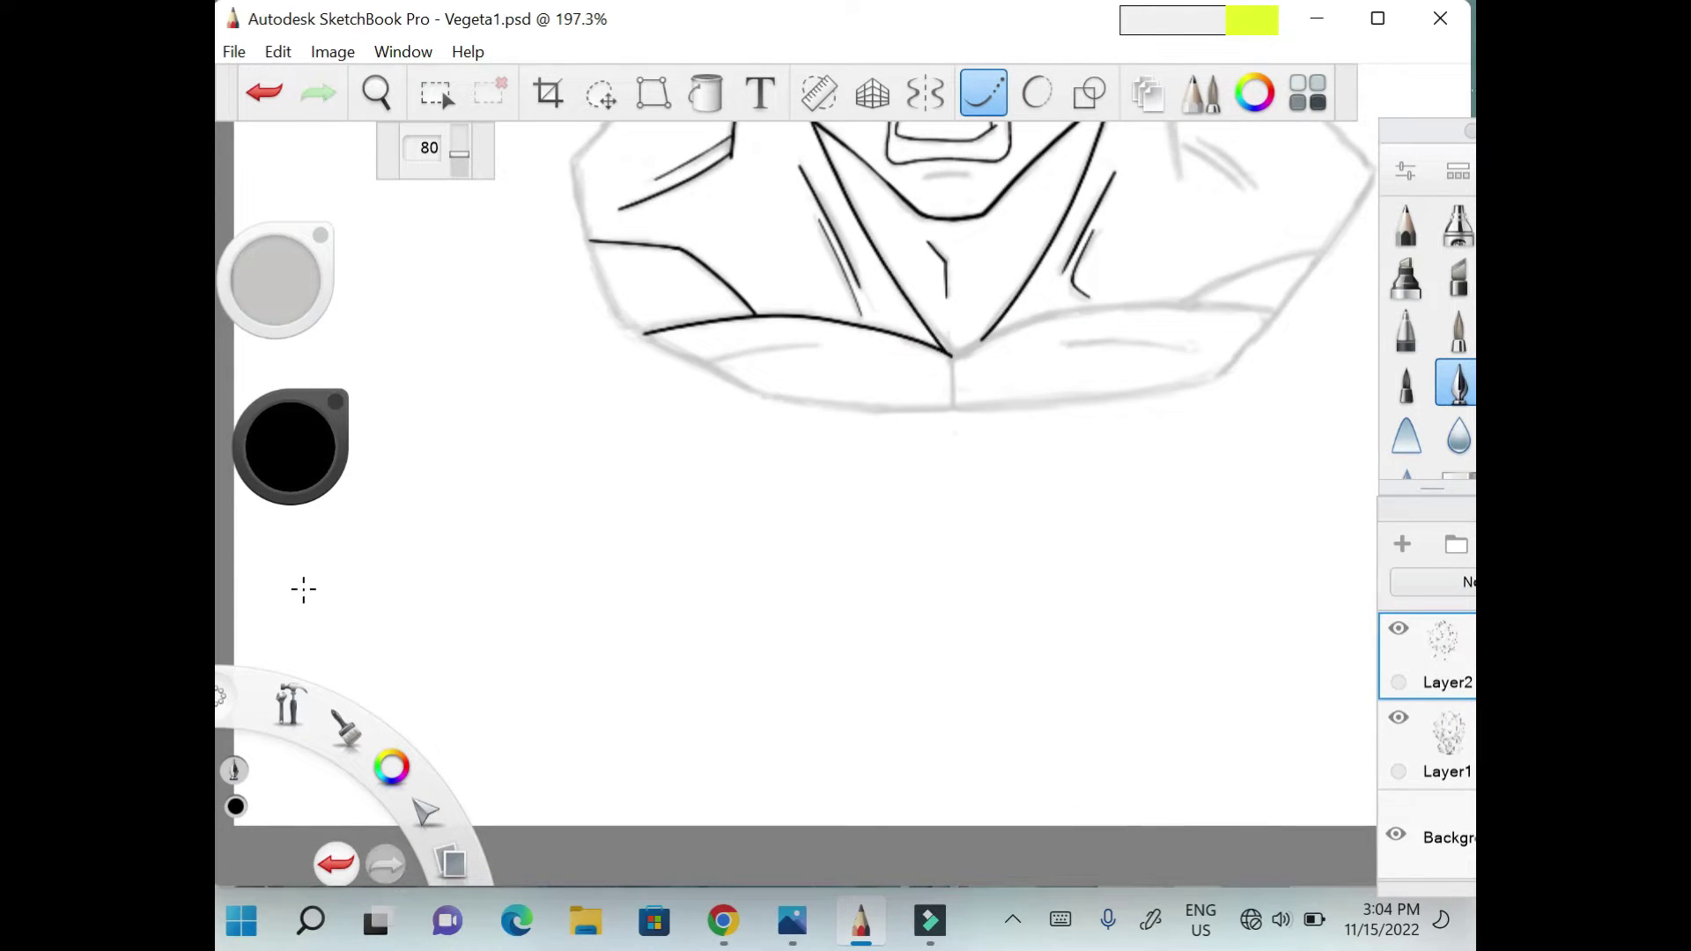
key("ctrl+z")
mouse_move(705, 353)
left_mouse_down()
mouse_move(821, 350)
mouse_move(959, 401)
left_mouse_up()
scroll(227, 529, "down", 1)
scroll(348, 799, "down", 1)
left_click_drag(916, 198, 931, 323)
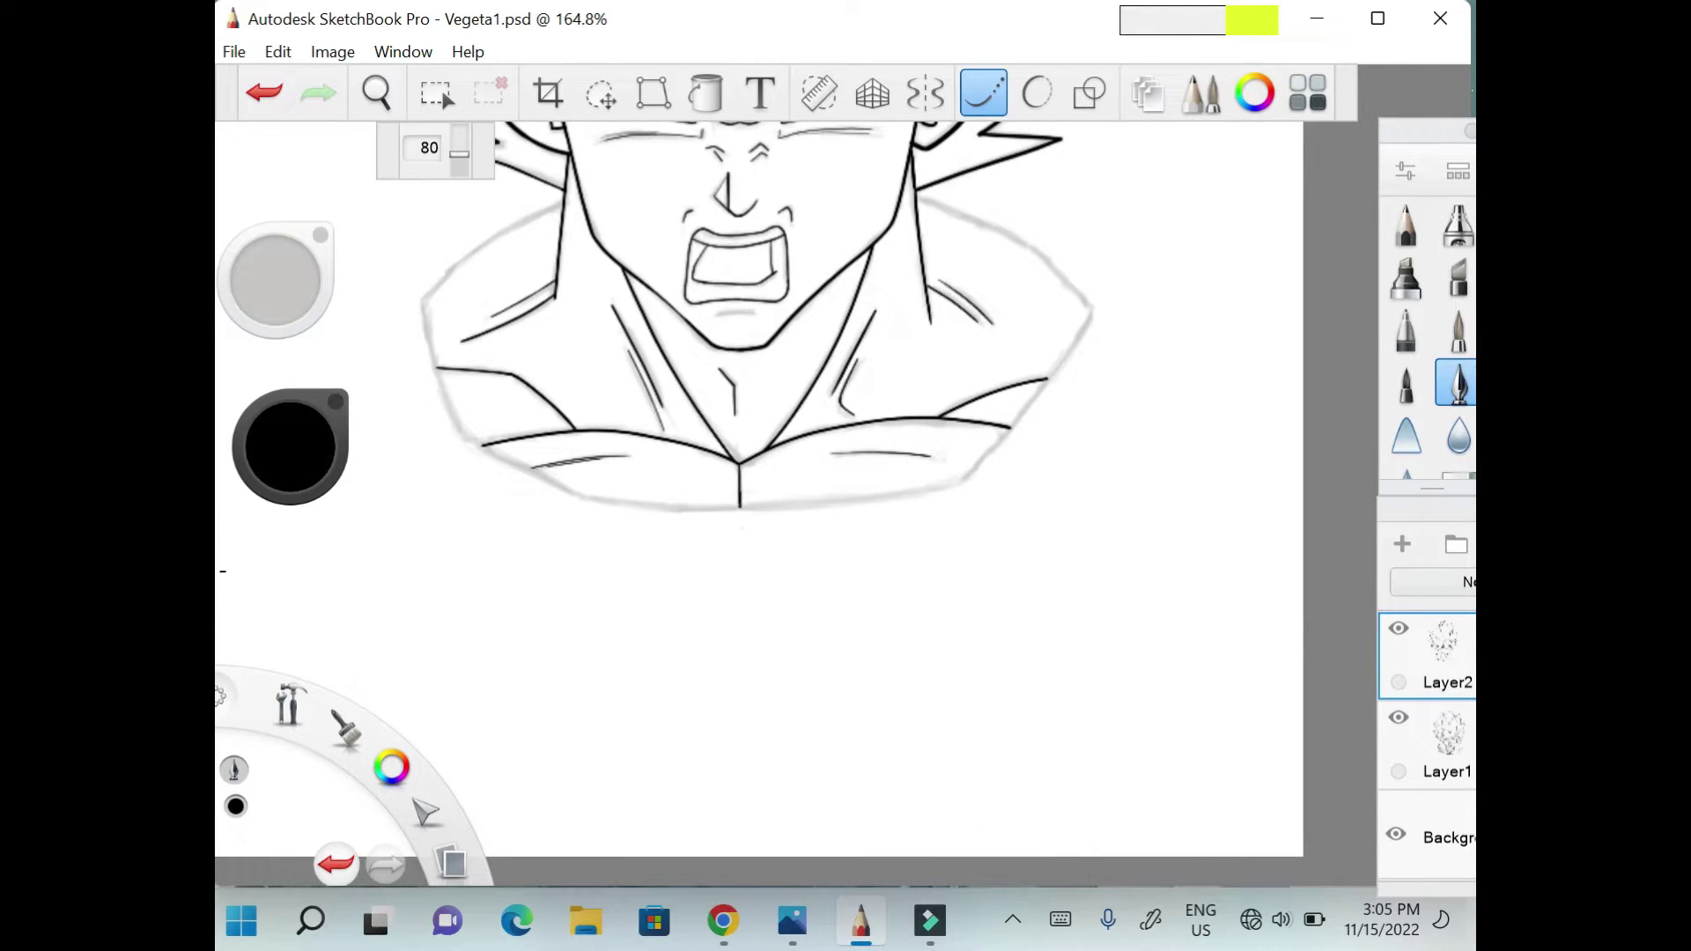
Ink the outer outlines of both shoulders and the curved lower edge of the bust.
scroll(819, 683, "down", 2)
scroll(585, 669, "down", 1)
key("ctrl+z")
left_click_drag(669, 289, 573, 352)
mouse_move(560, 368)
left_mouse_down()
mouse_move(577, 432)
mouse_move(690, 513)
left_mouse_up()
scroll(562, 571, "down", 1)
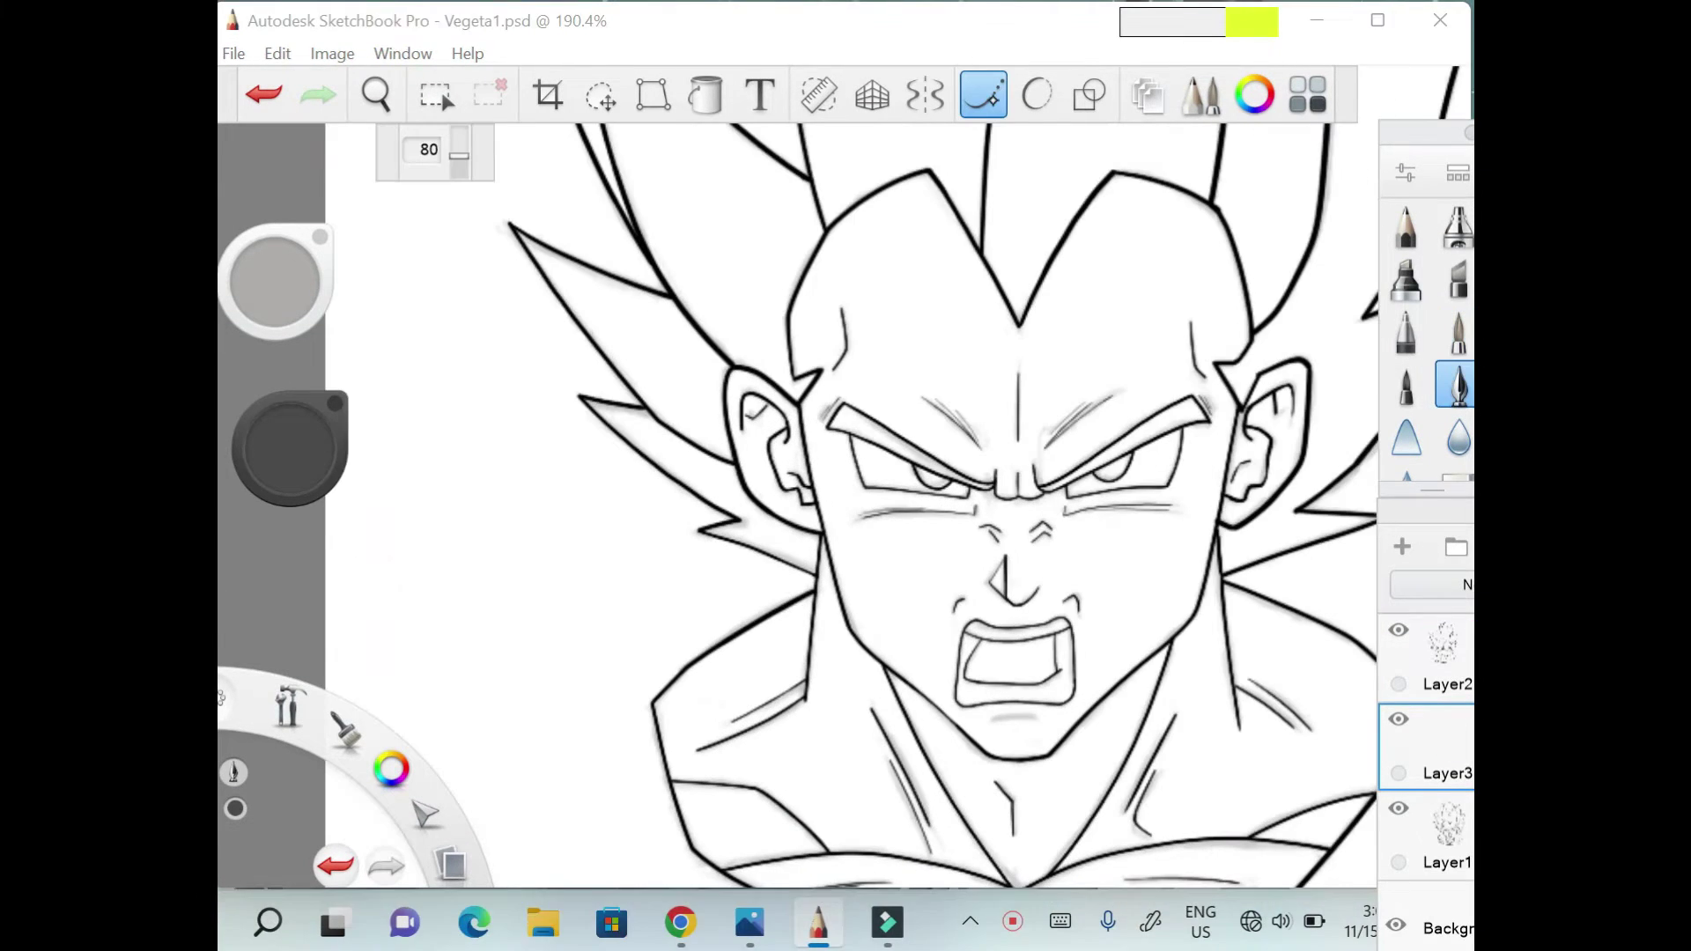
Outline and fill the hair spikes around the left ear with dark grey on Layer3, below the line art.
left_click_drag(577, 398, 677, 480)
left_click_drag(655, 419, 511, 231)
left_click_drag(733, 368, 519, 226)
left_click(724, 429)
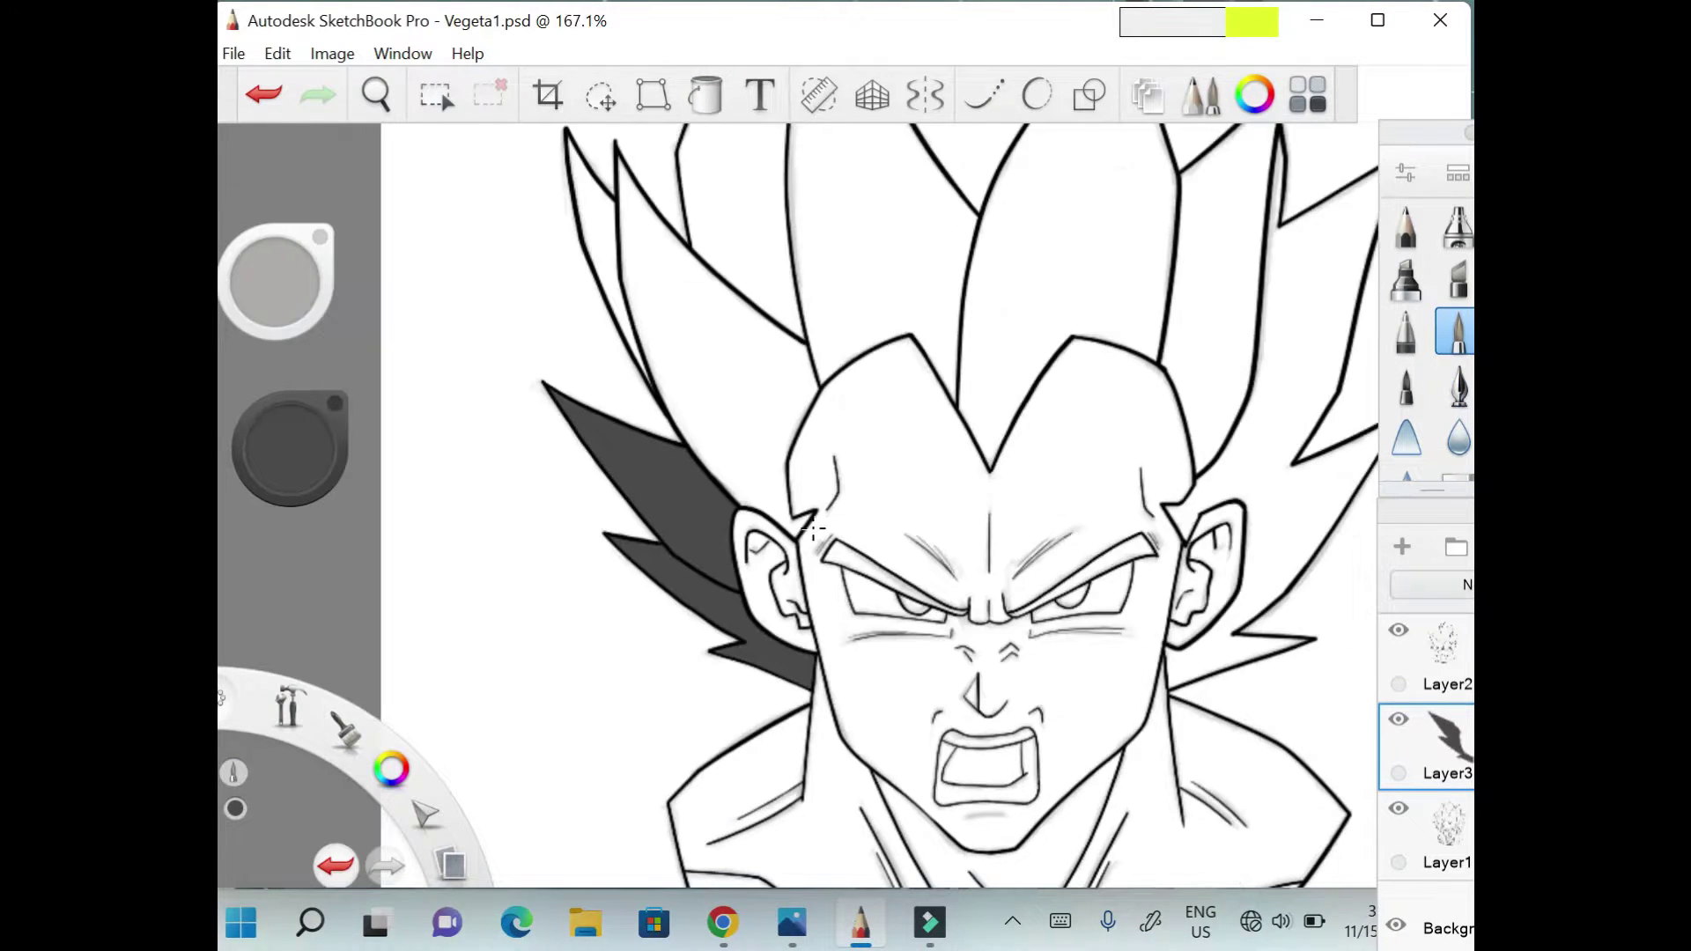
left_click(568, 133)
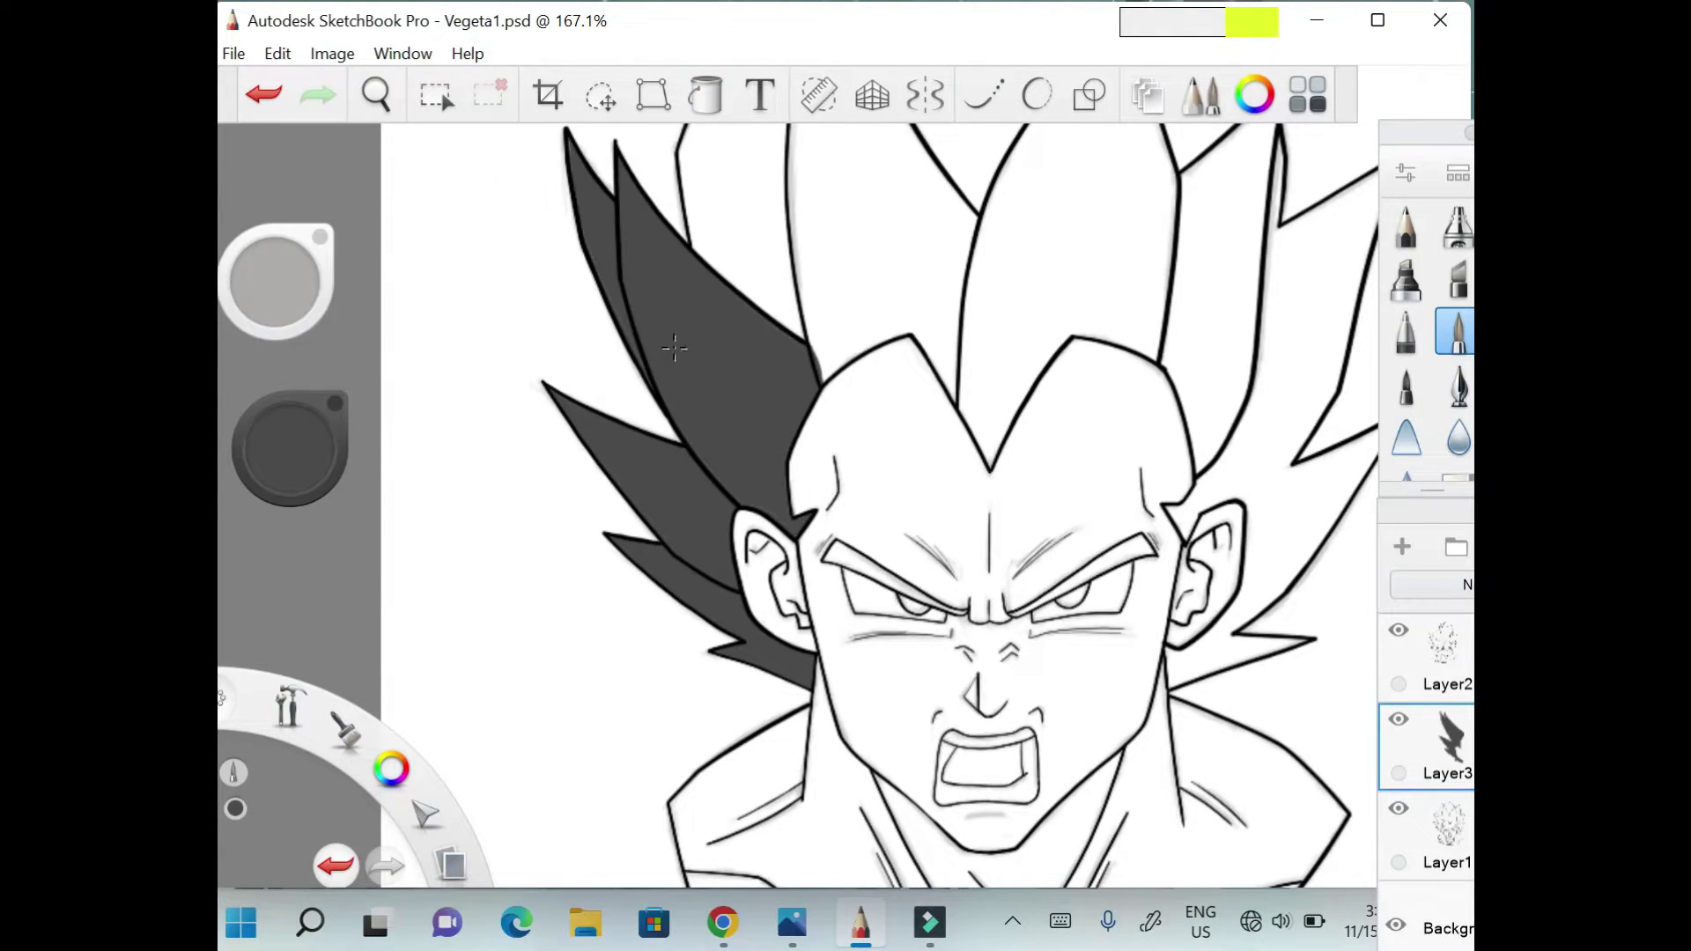
Outline the hair from the right ear up over the crown spikes on Layer3 and fill the whole hair black.
scroll(736, 407, "down", 3)
scroll(735, 407, "up", 3)
scroll(1085, 380, "up", 1)
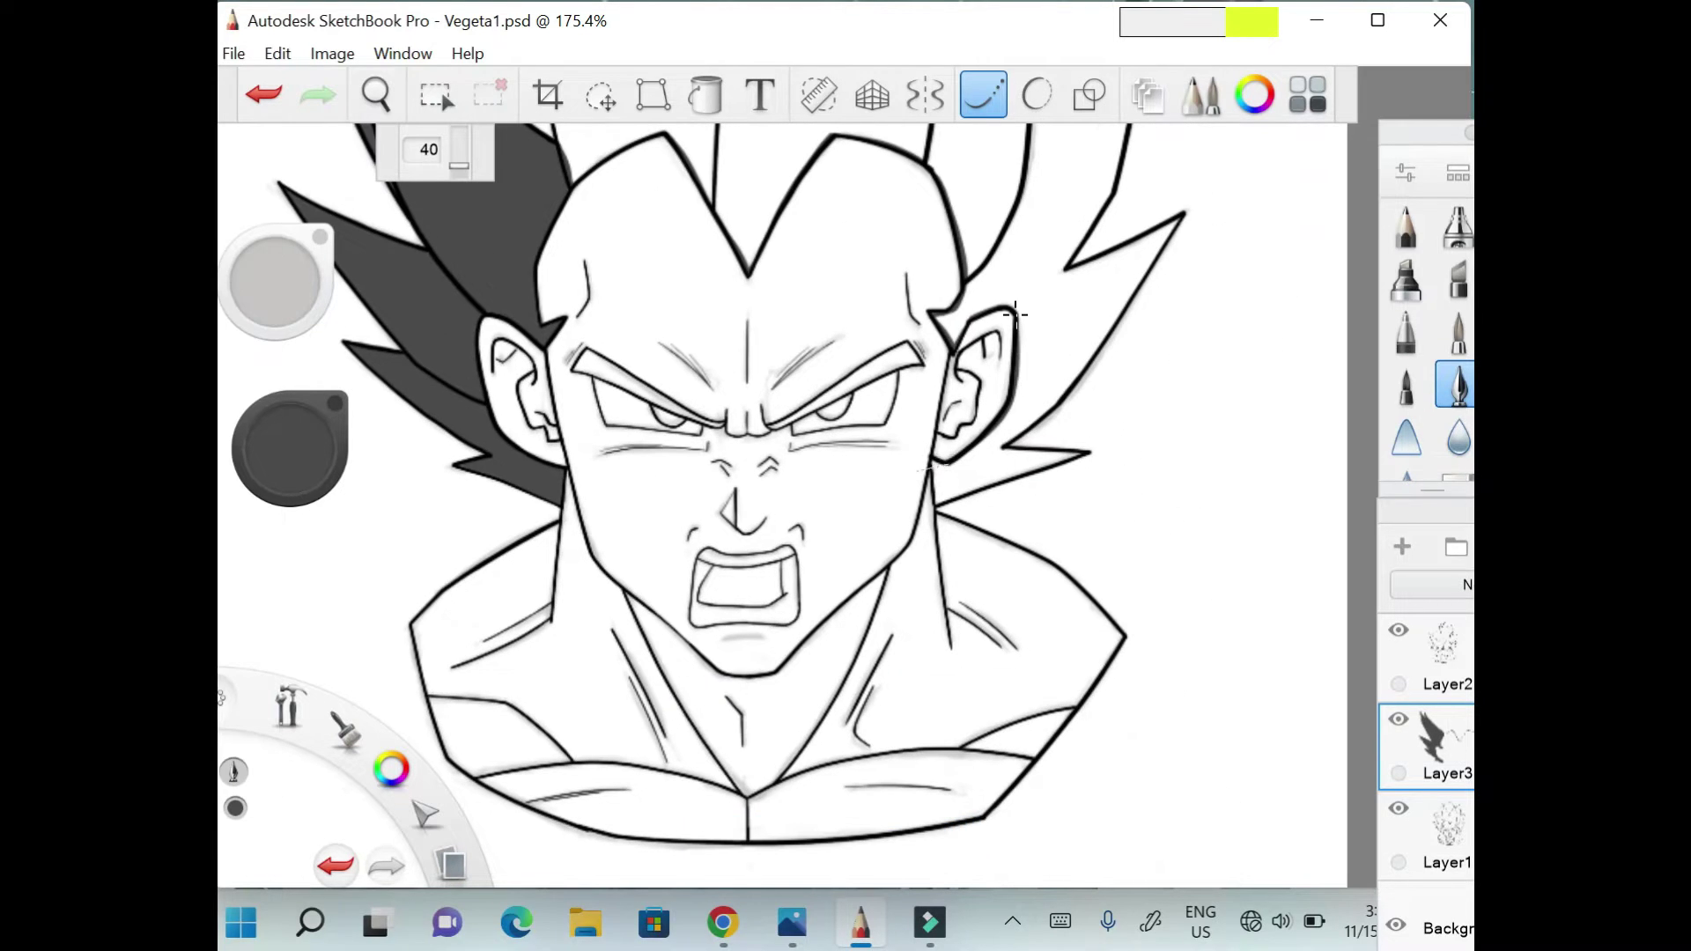
scroll(1202, 202, "down", 1)
scroll(928, 226, "down", 1)
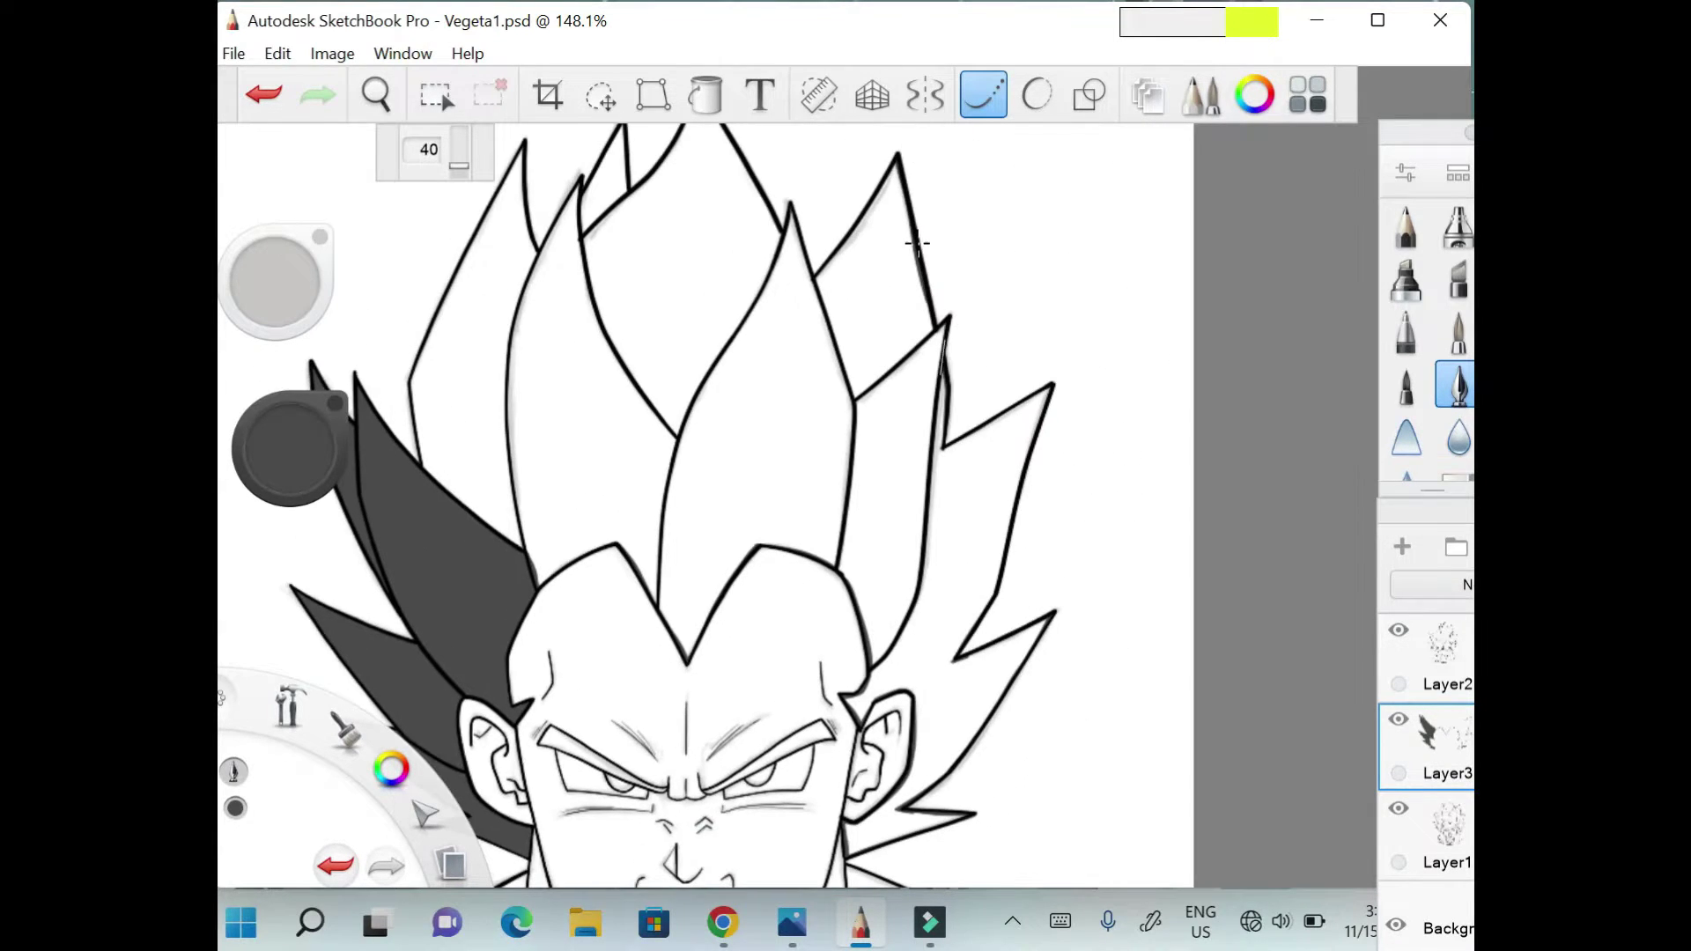
scroll(775, 241, "up", 1)
scroll(660, 335, "up", 1)
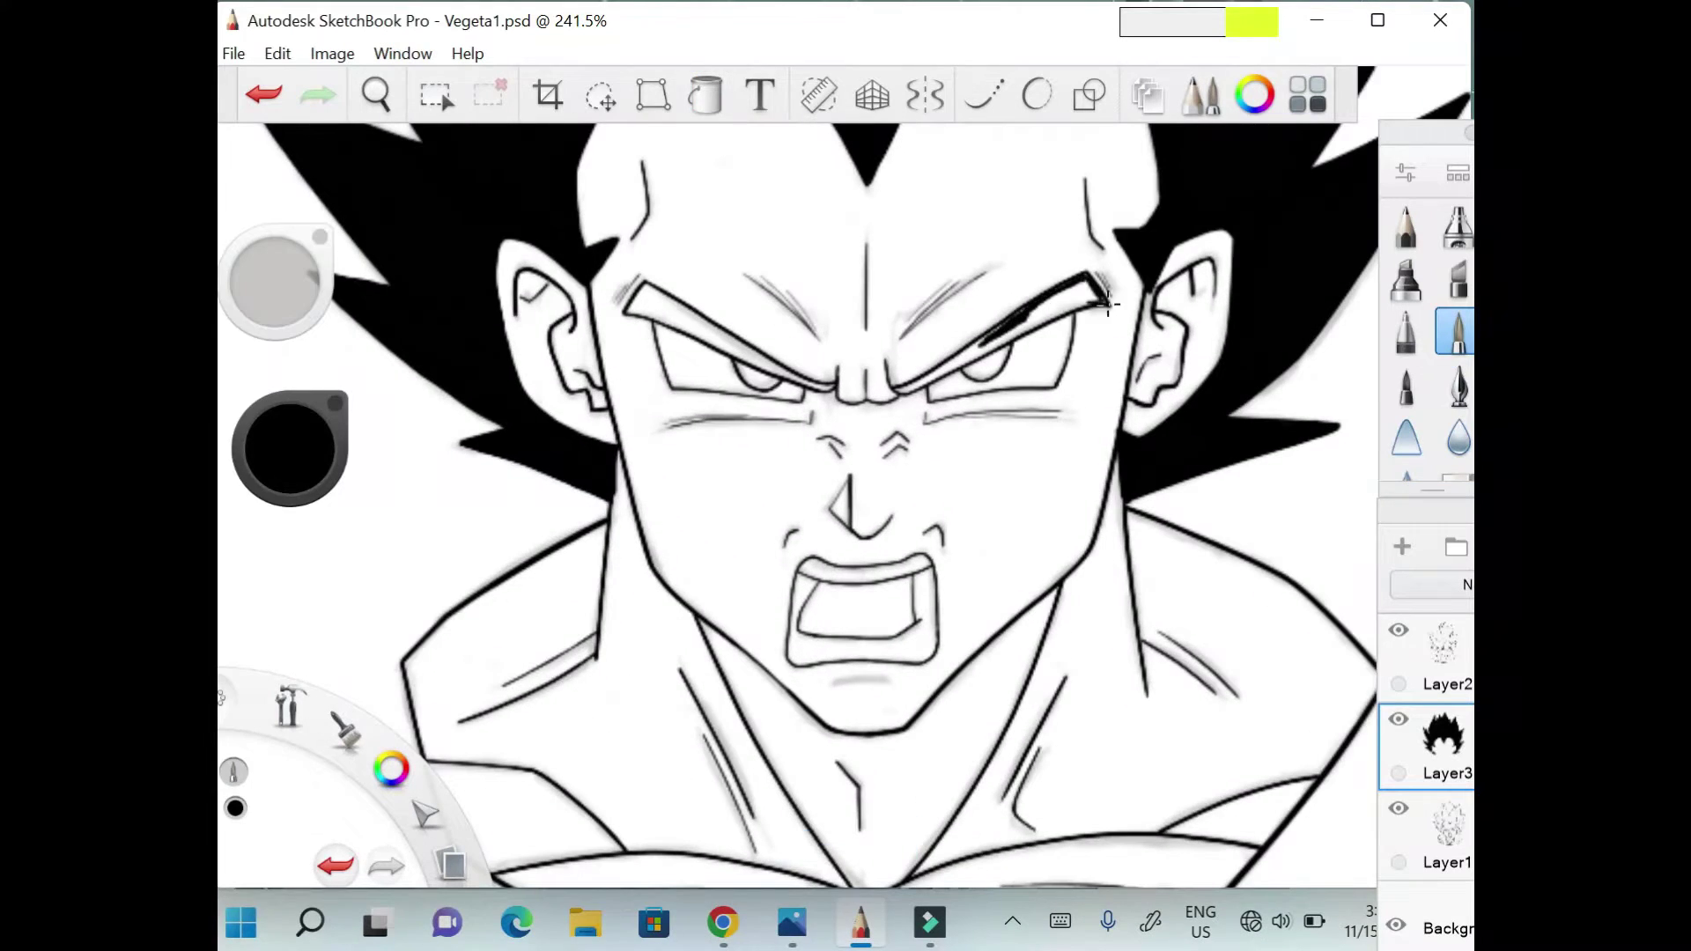
Fill both eyebrows and pupils solid black on Layer3.
mouse_move(1108, 304)
left_mouse_down()
mouse_move(975, 355)
mouse_move(1005, 326)
mouse_move(977, 366)
left_mouse_up()
scroll(630, 308, "down", 1)
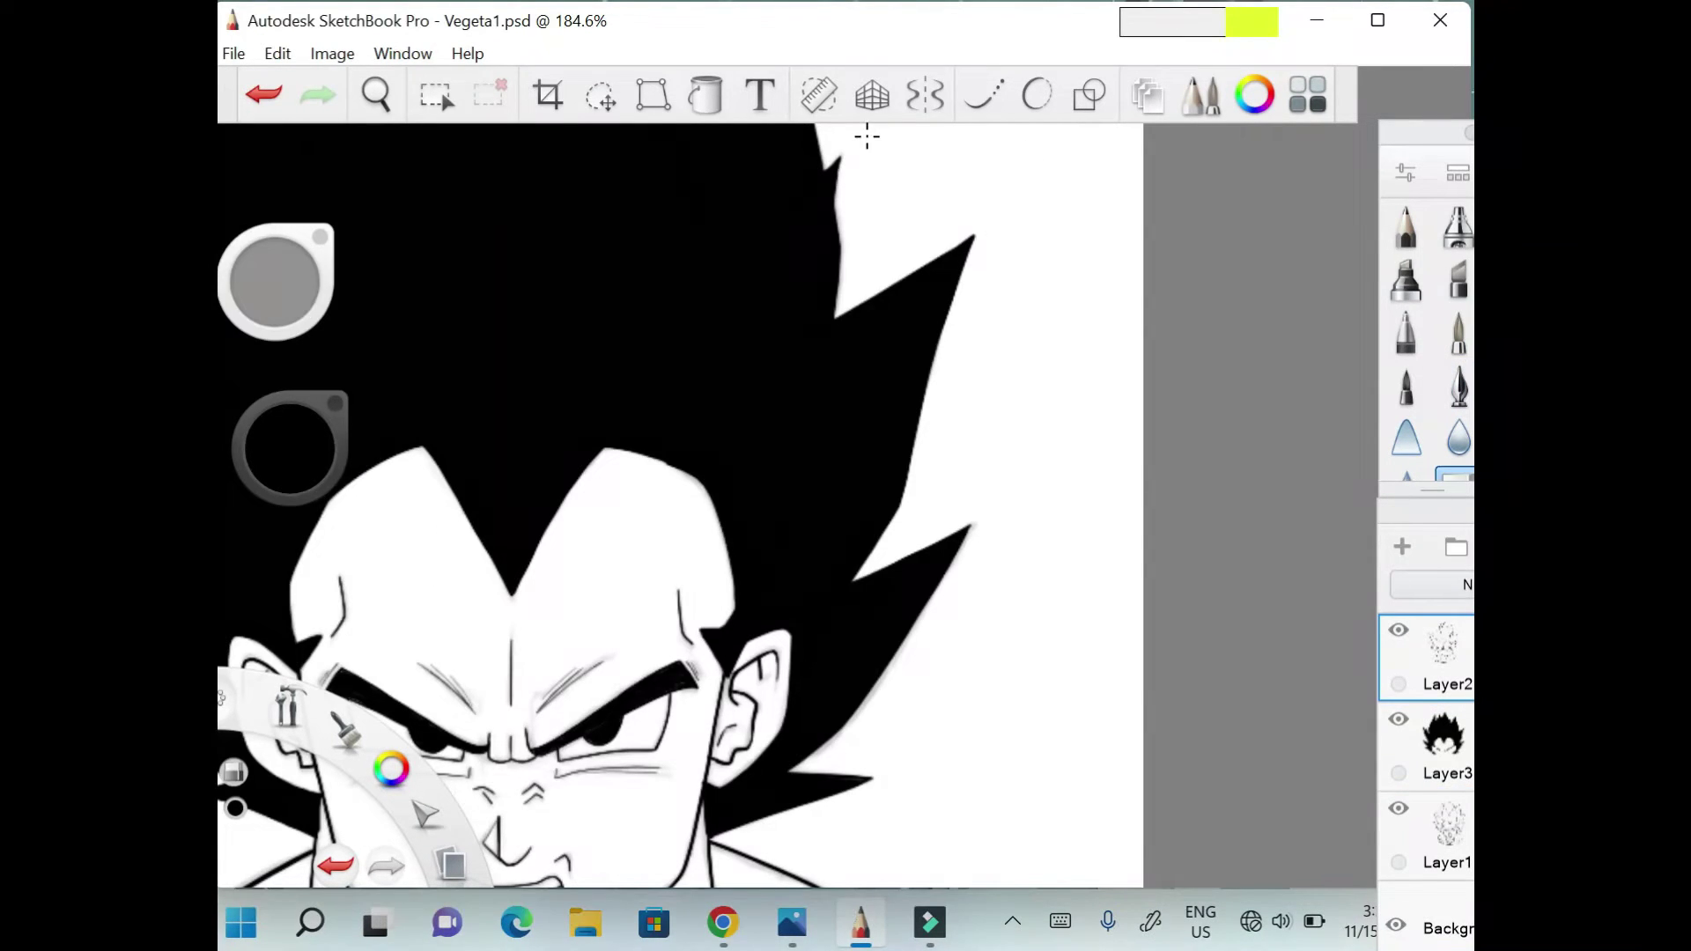
Hide the Layer3 hair fill and clean up the line art around the hair spikes on Layer2 with the eraser.
left_click(1398, 719)
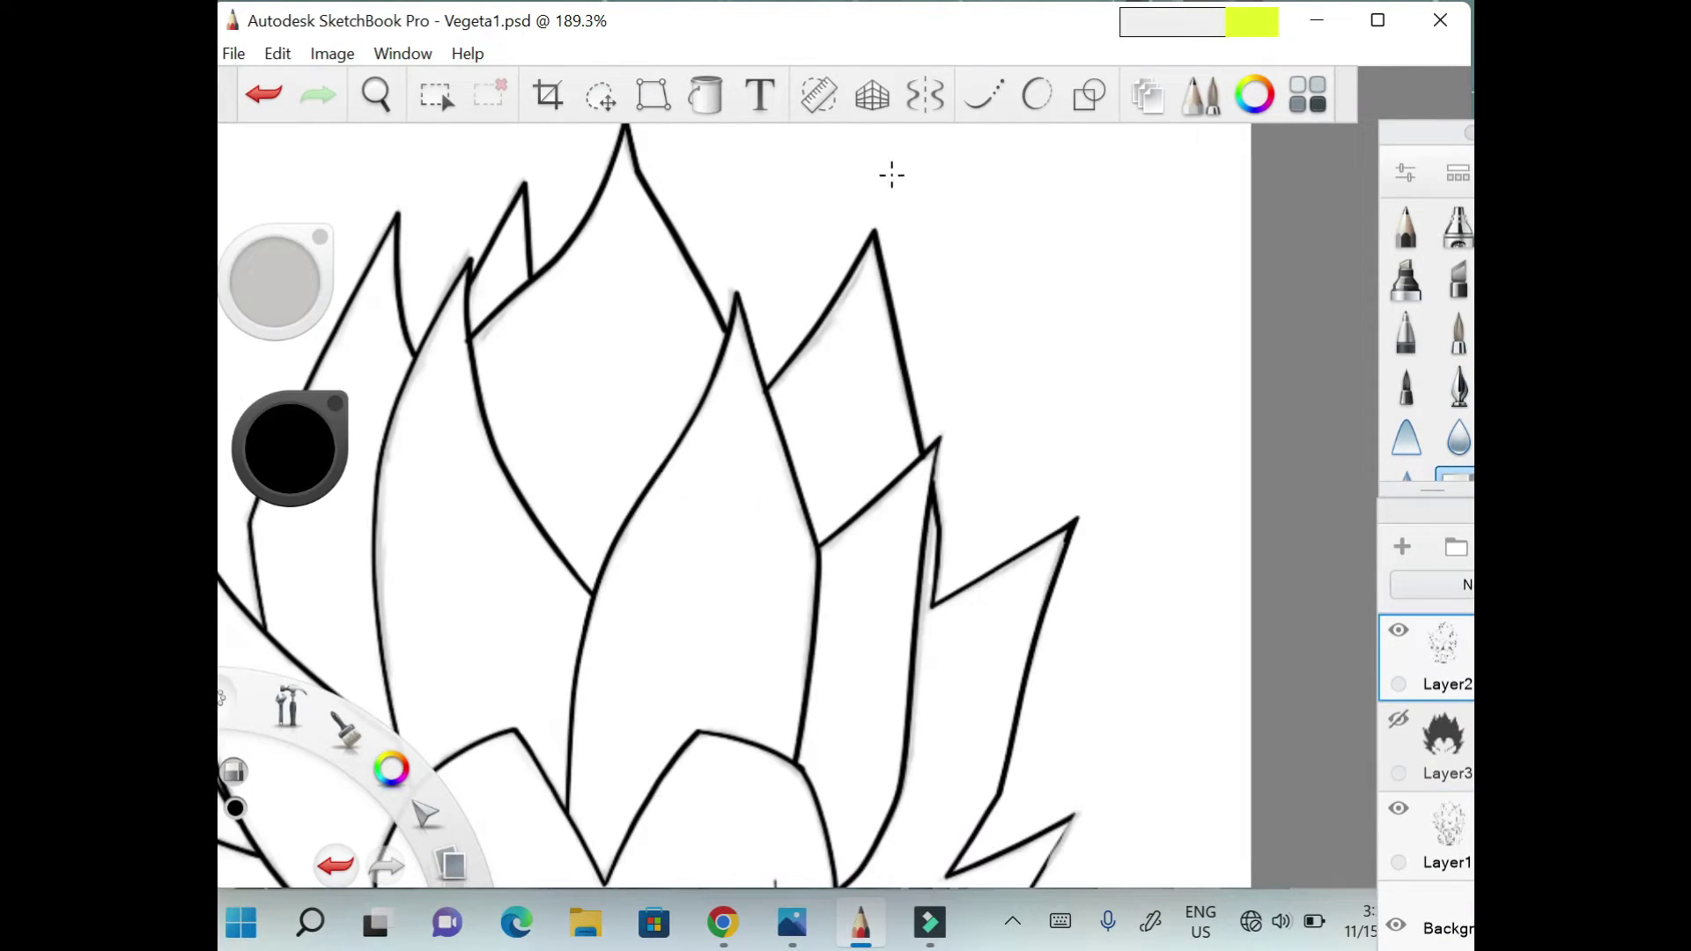
scroll(759, 158, "down", 1)
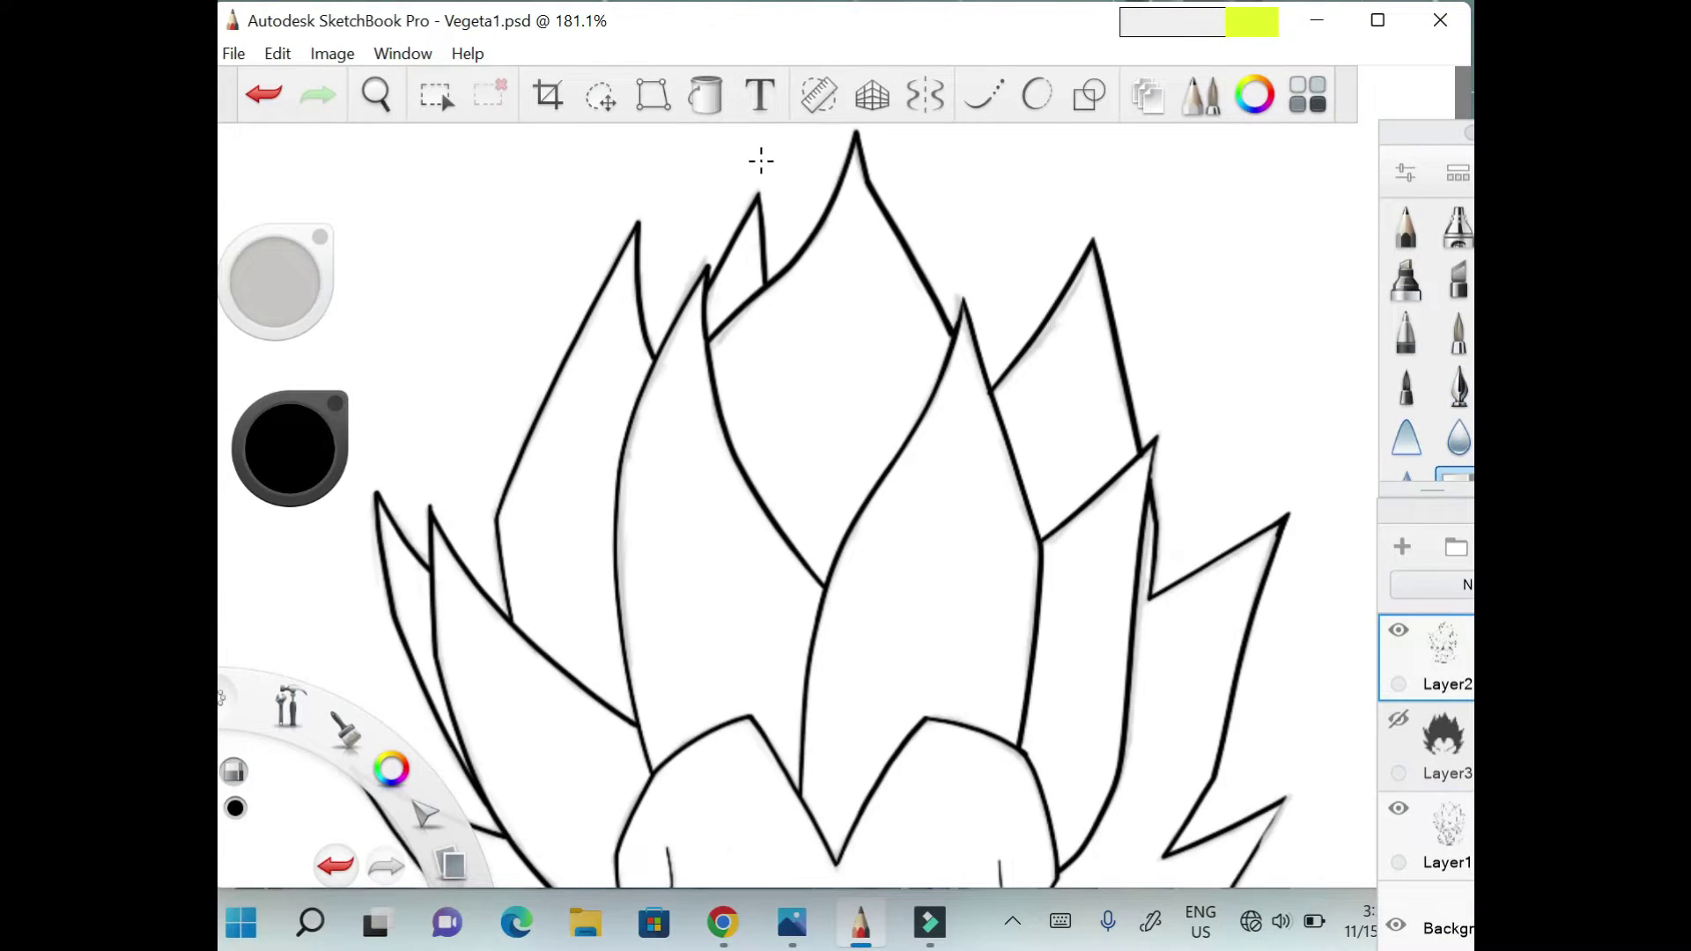
scroll(729, 123, "up", 1)
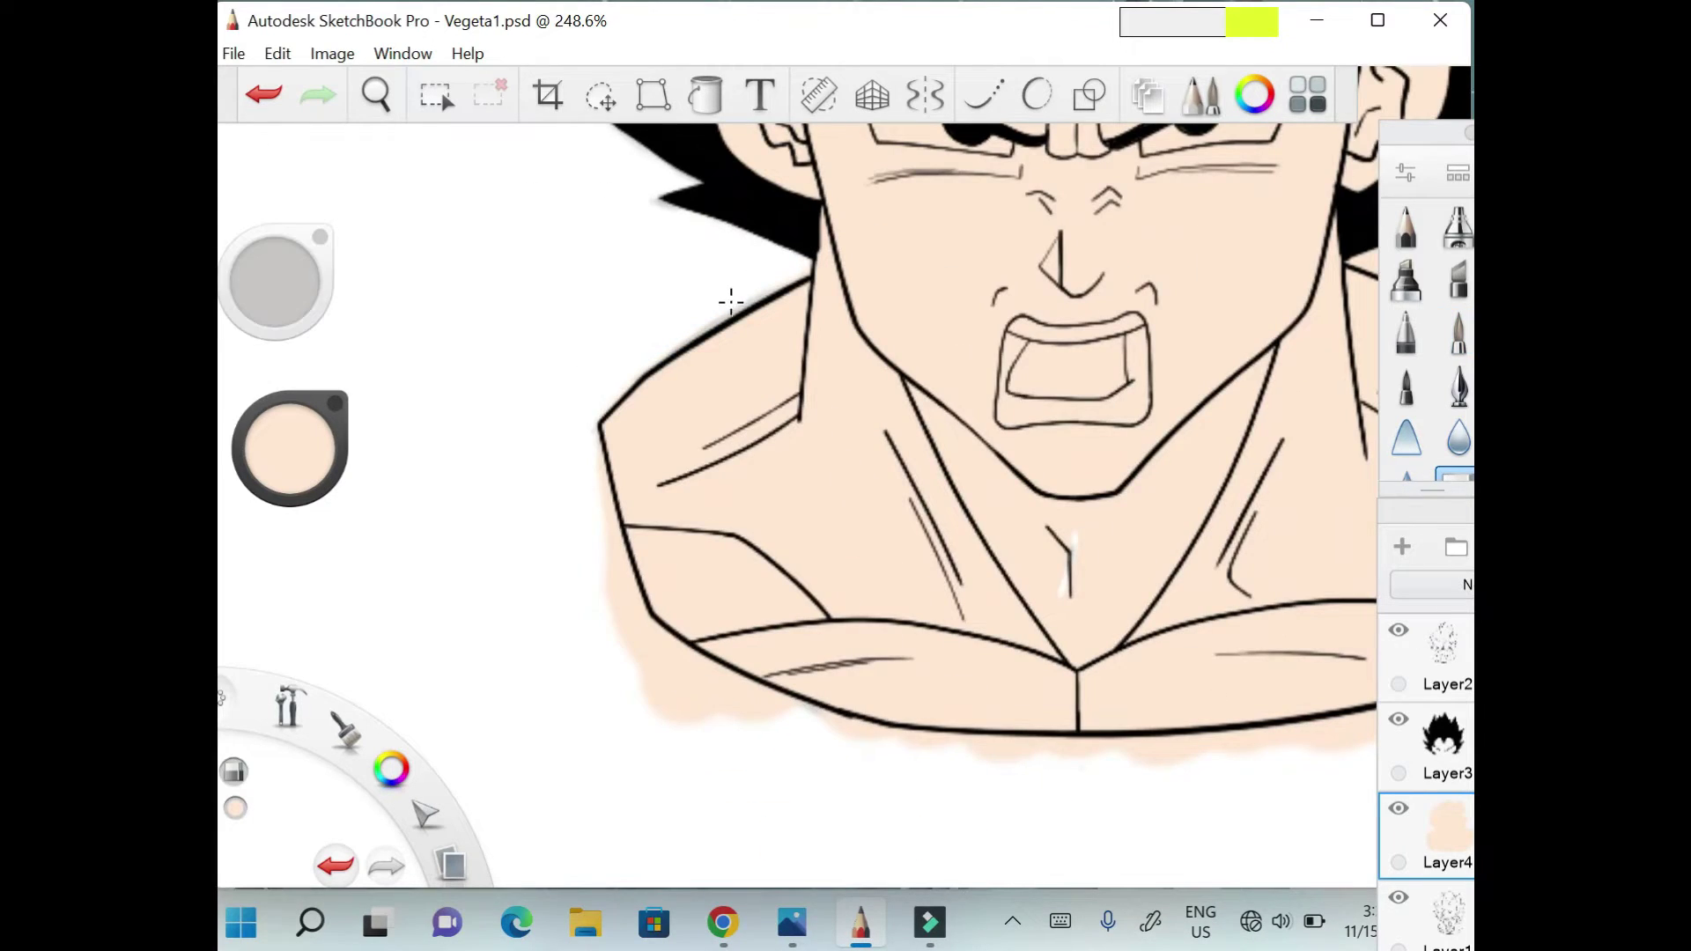
Trim the peach skin fill to the bust outline on Layer4, and colour the teeth white and the mouth interior in reds.
scroll(731, 302, "down", 5)
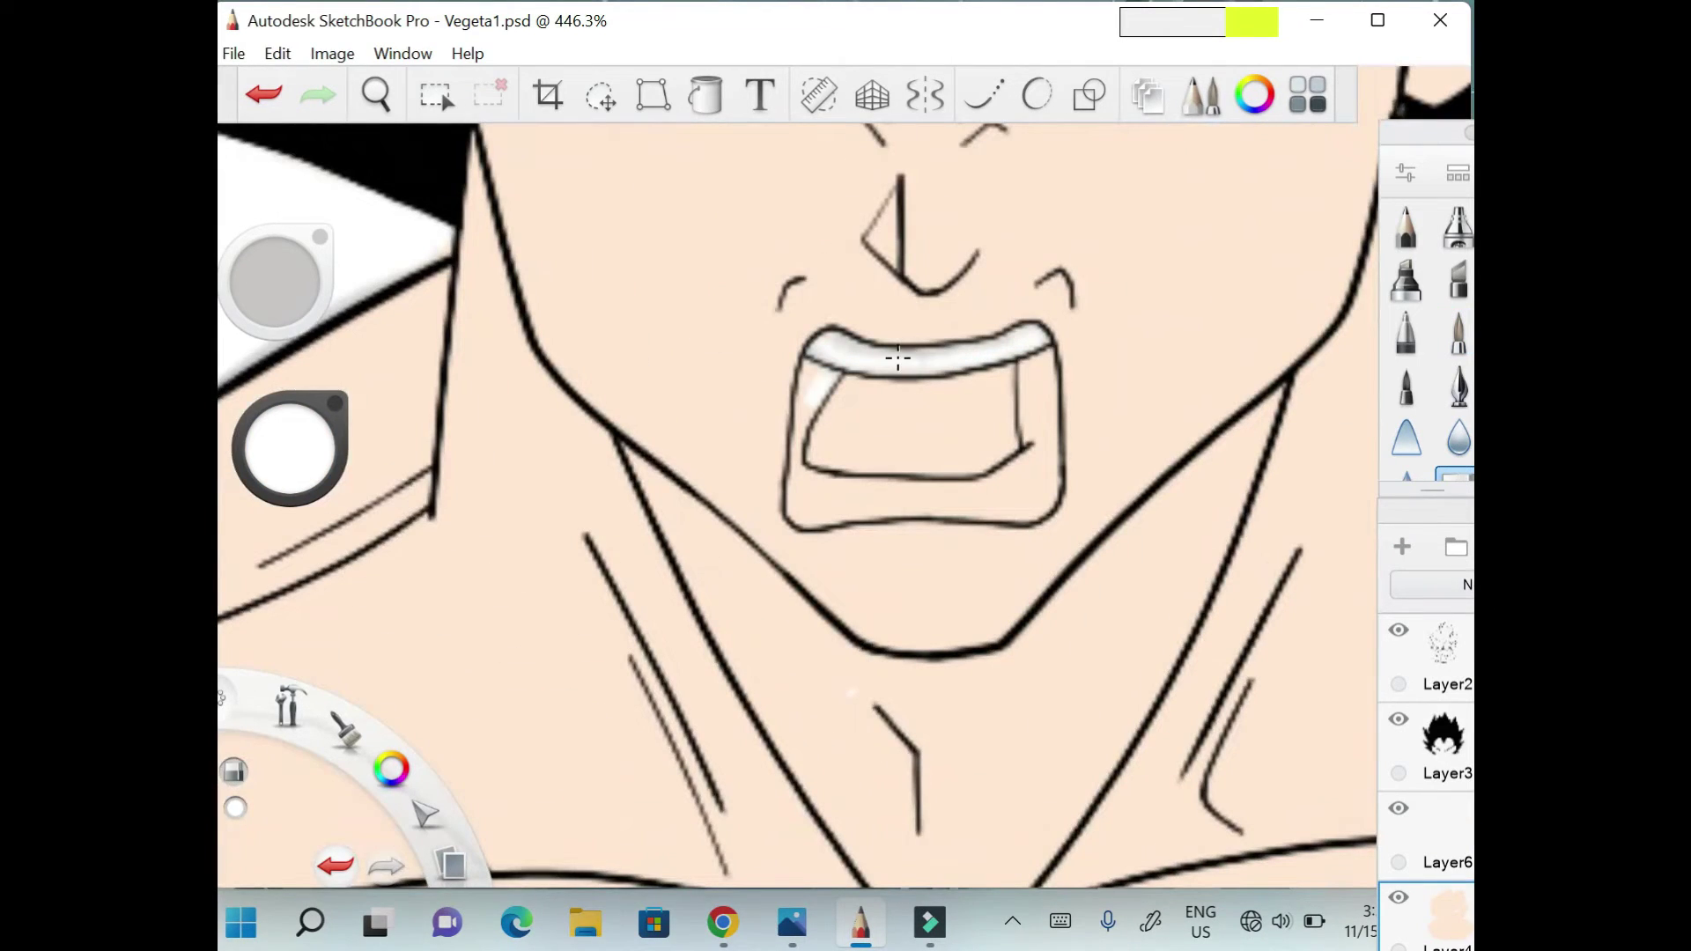
left_click_drag(1040, 493, 926, 504)
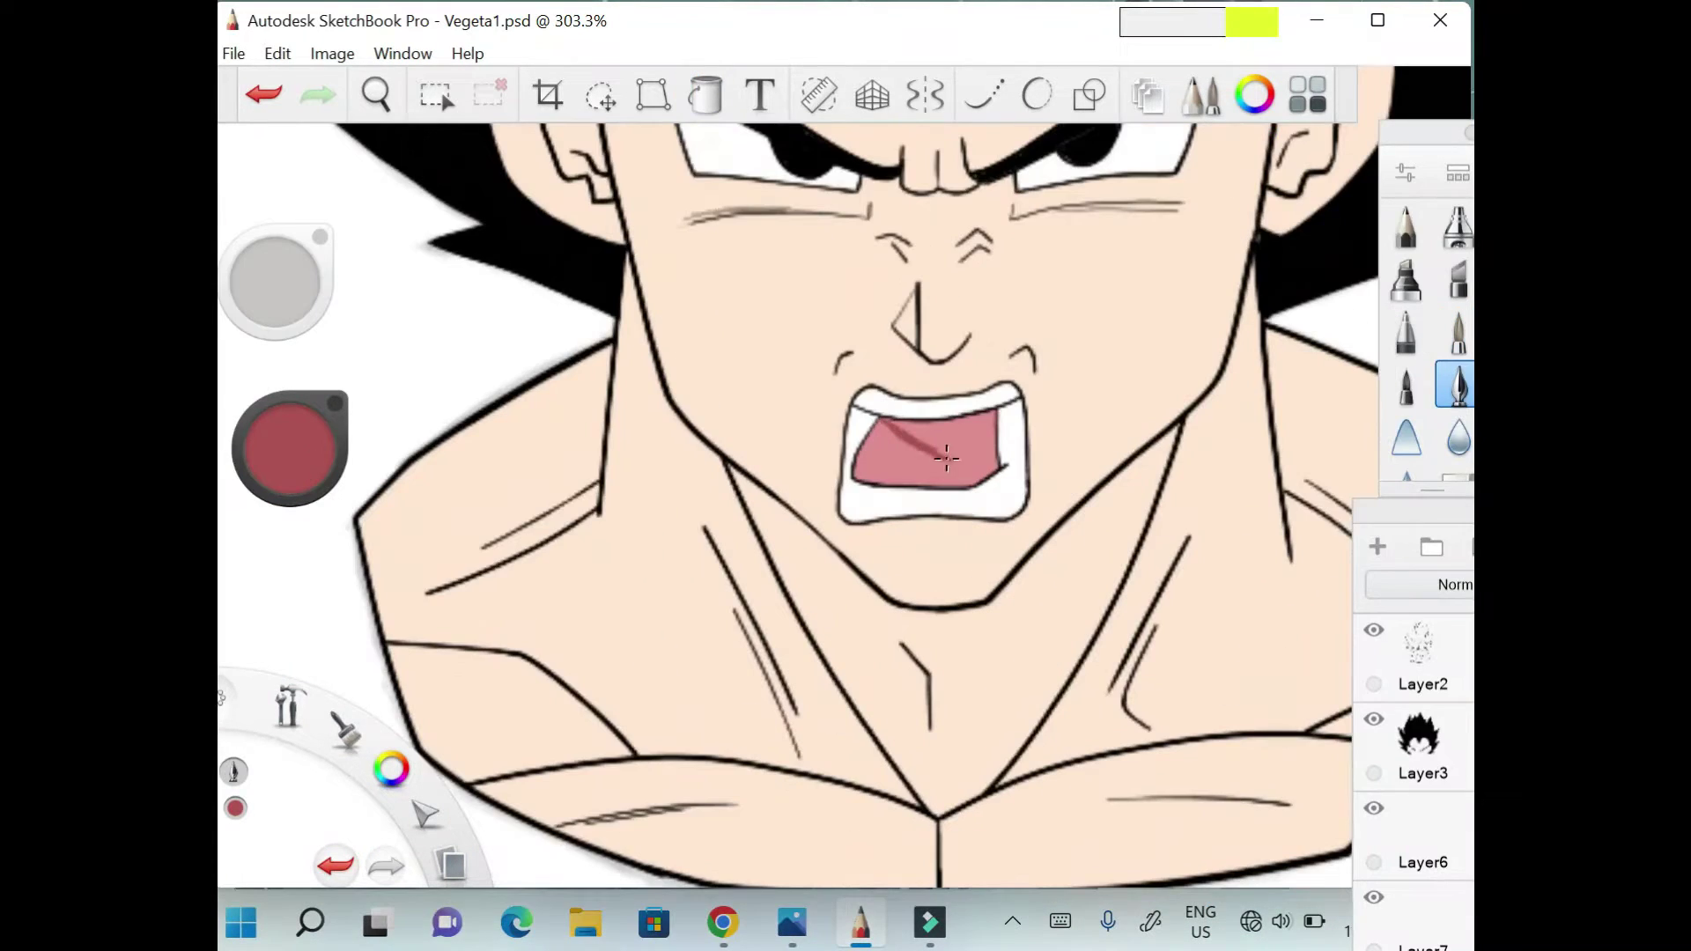
left_click_drag(986, 444, 884, 430)
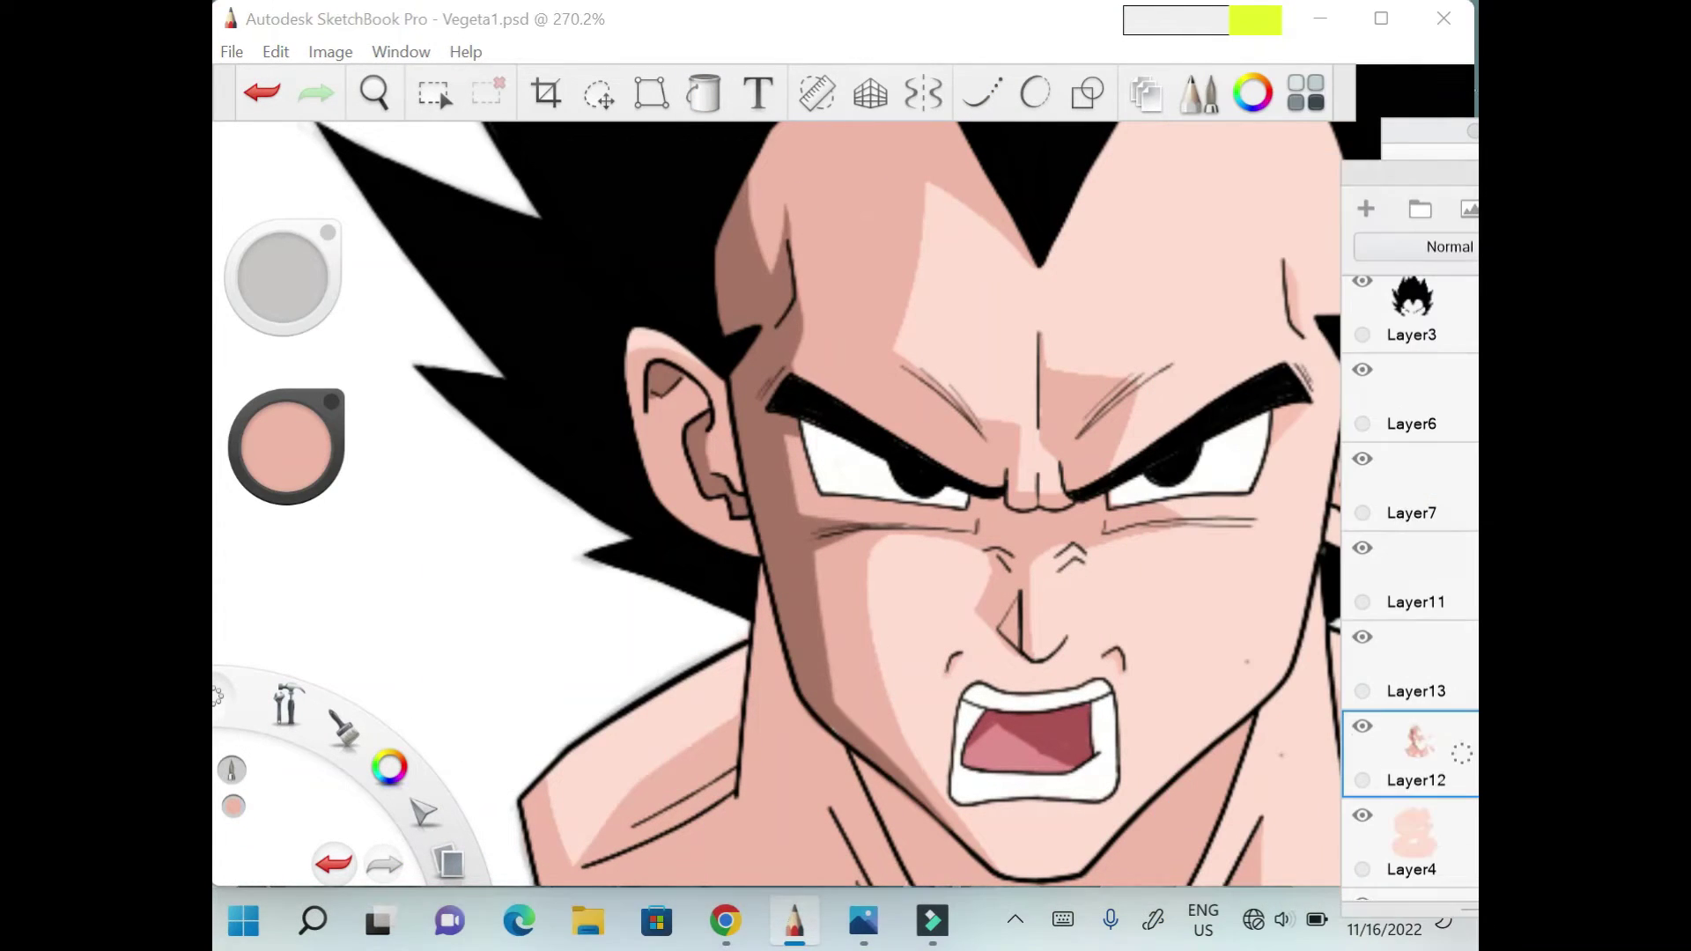
Paint dark brown shadows on the left shoulder, the left side of the neck and the crease beside the left neck muscle.
scroll(1002, 640, "down", 2)
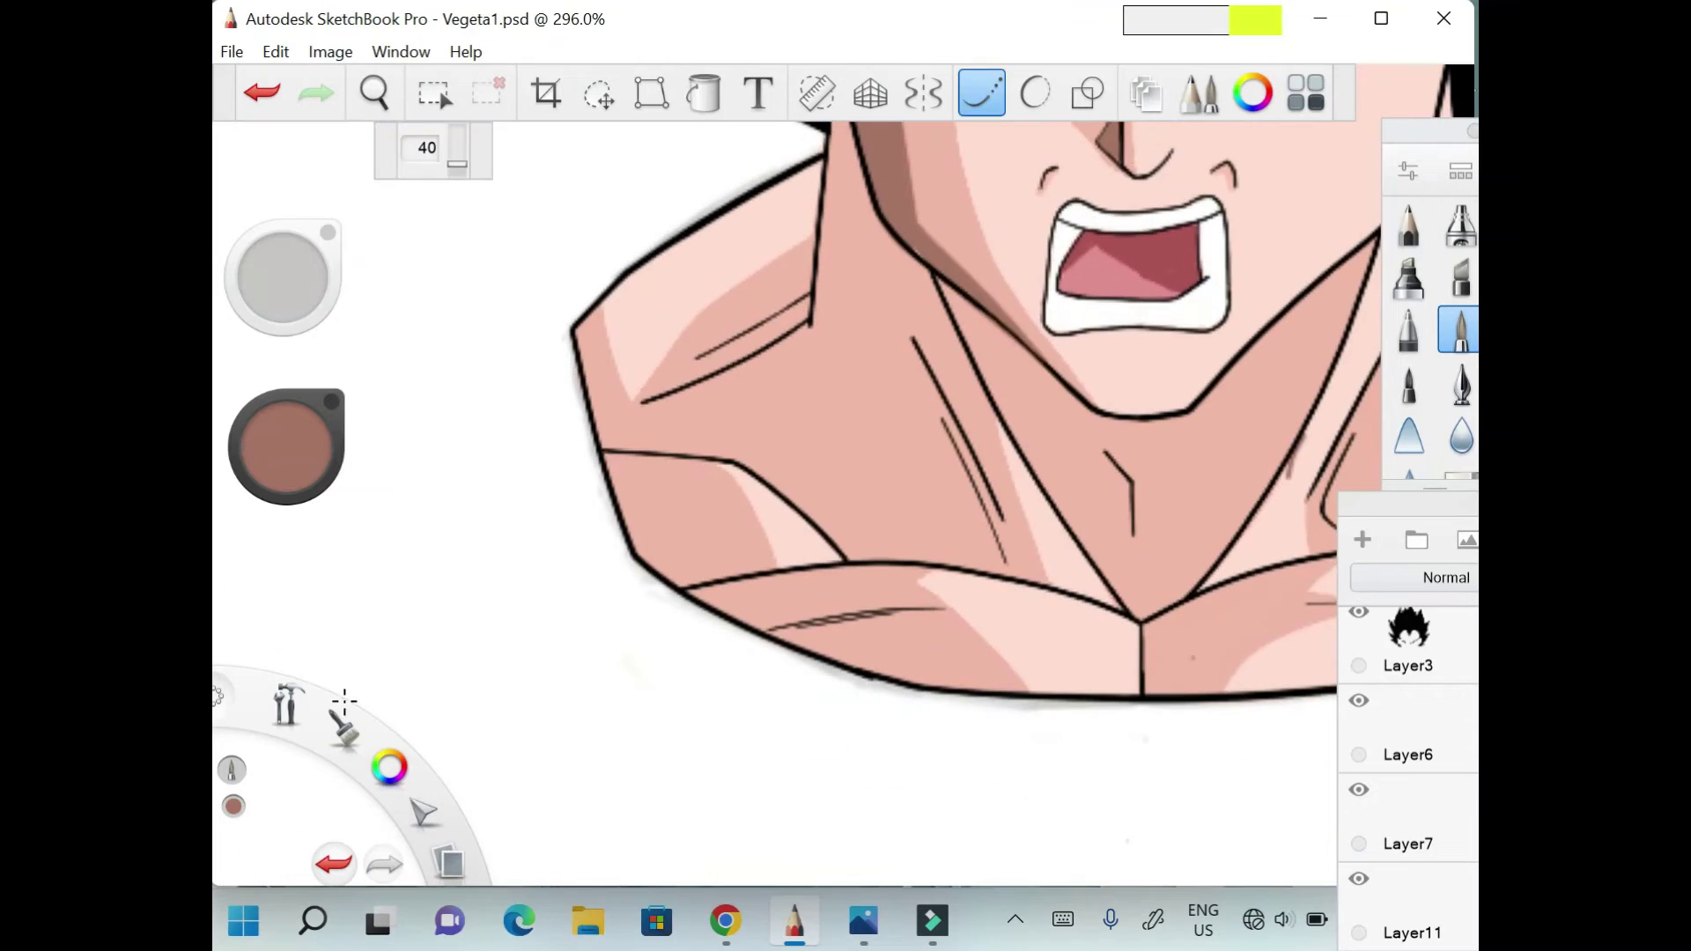
scroll(574, 502, "down", 1)
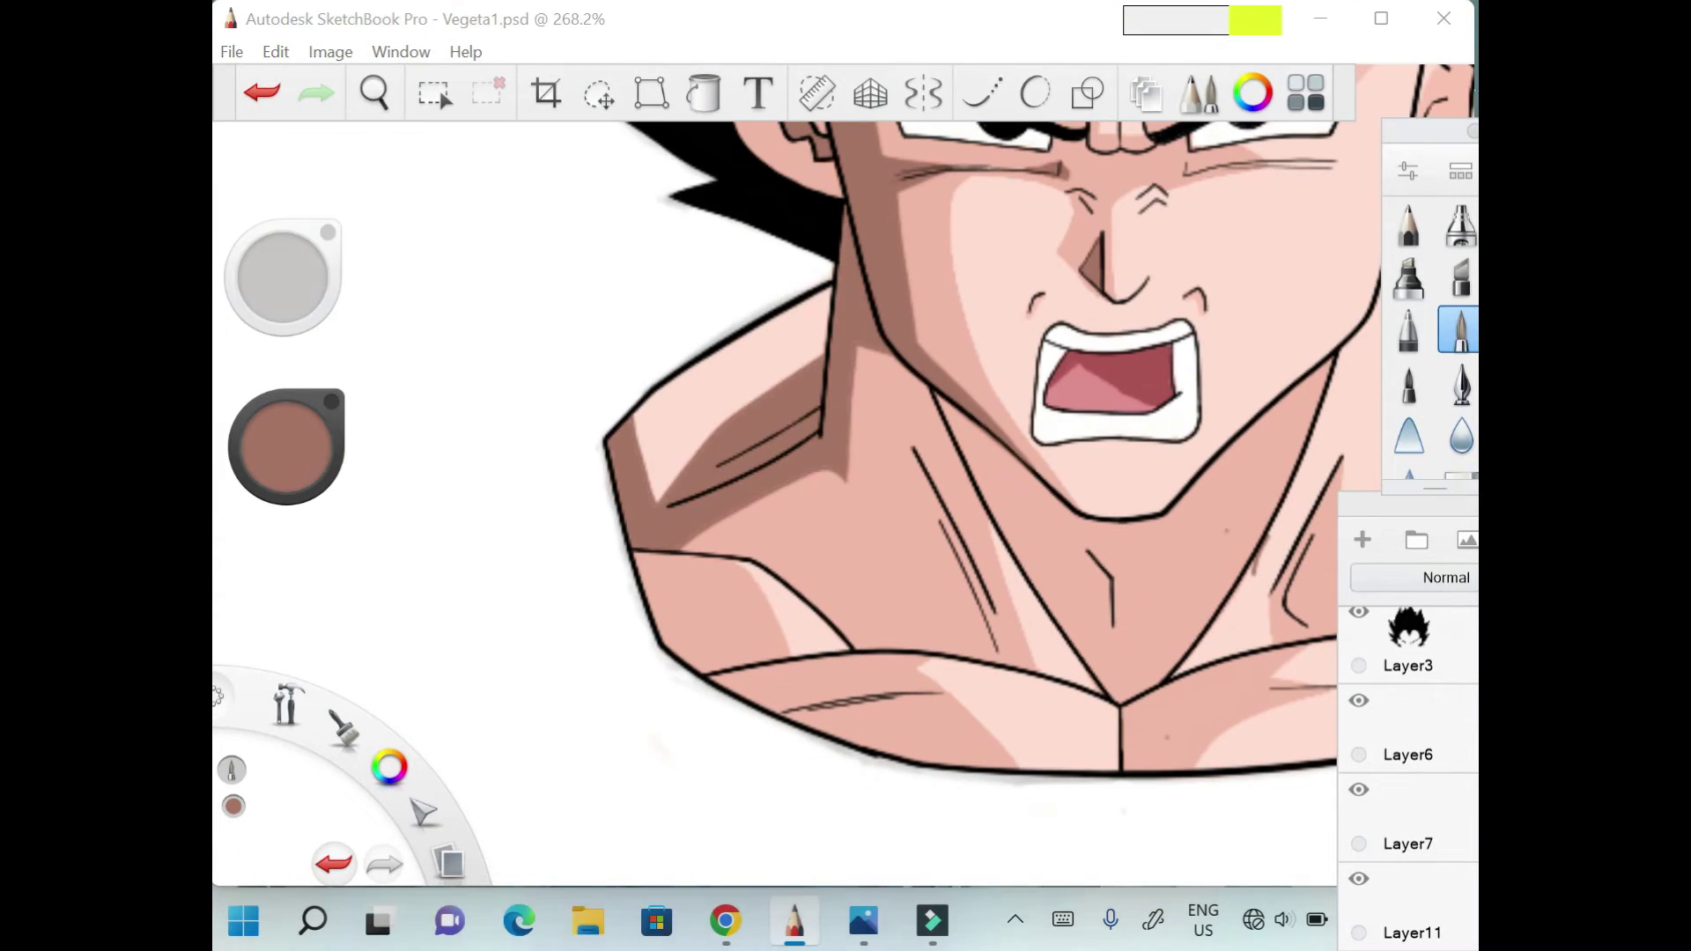
scroll(396, 458, "up", 1)
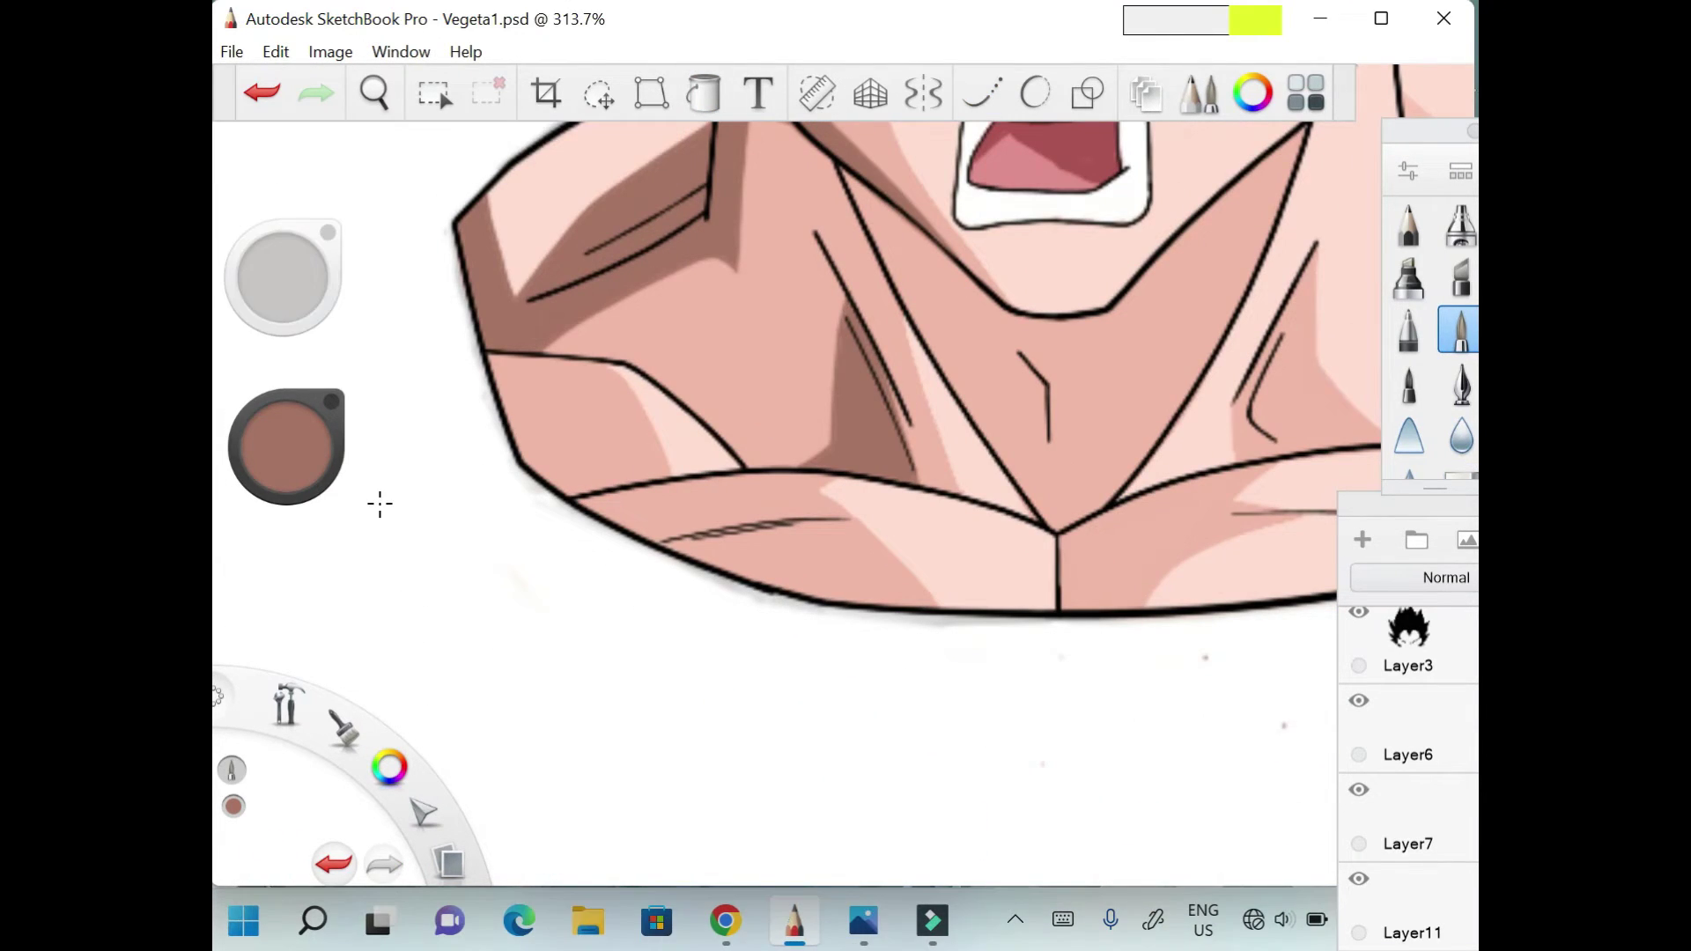
Paint dark brown shadows on the left chest edge, the throat below the chin, the chest centre and the right neck crease.
scroll(1221, 748, "down", 1)
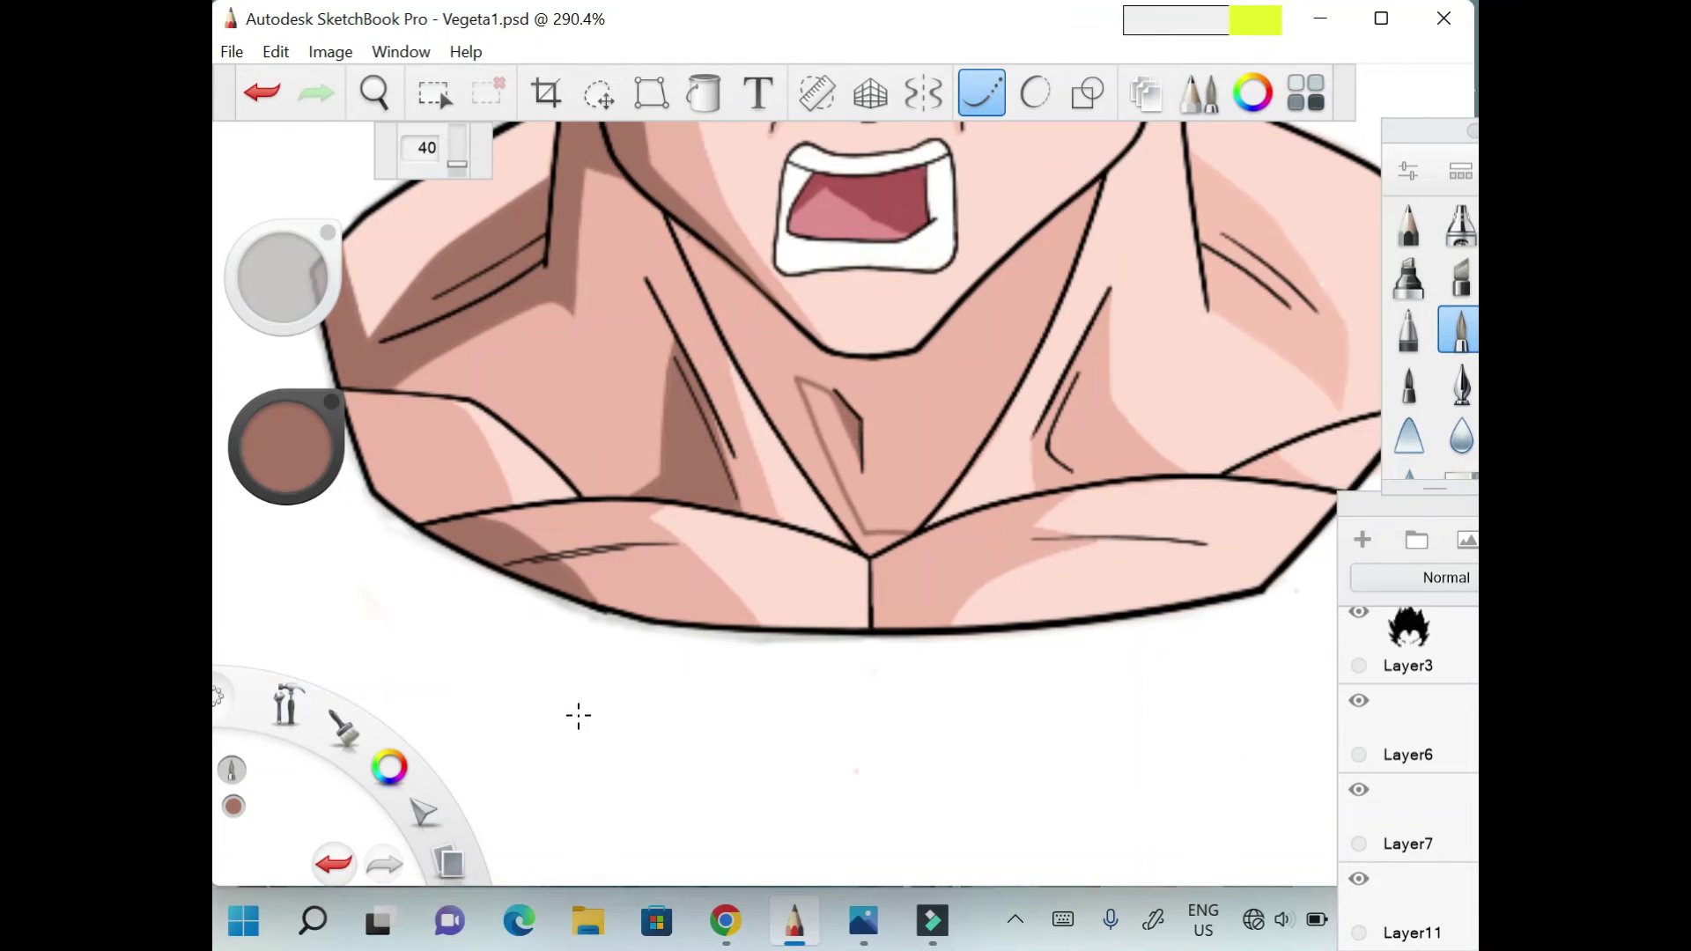
scroll(378, 634, "down", 2)
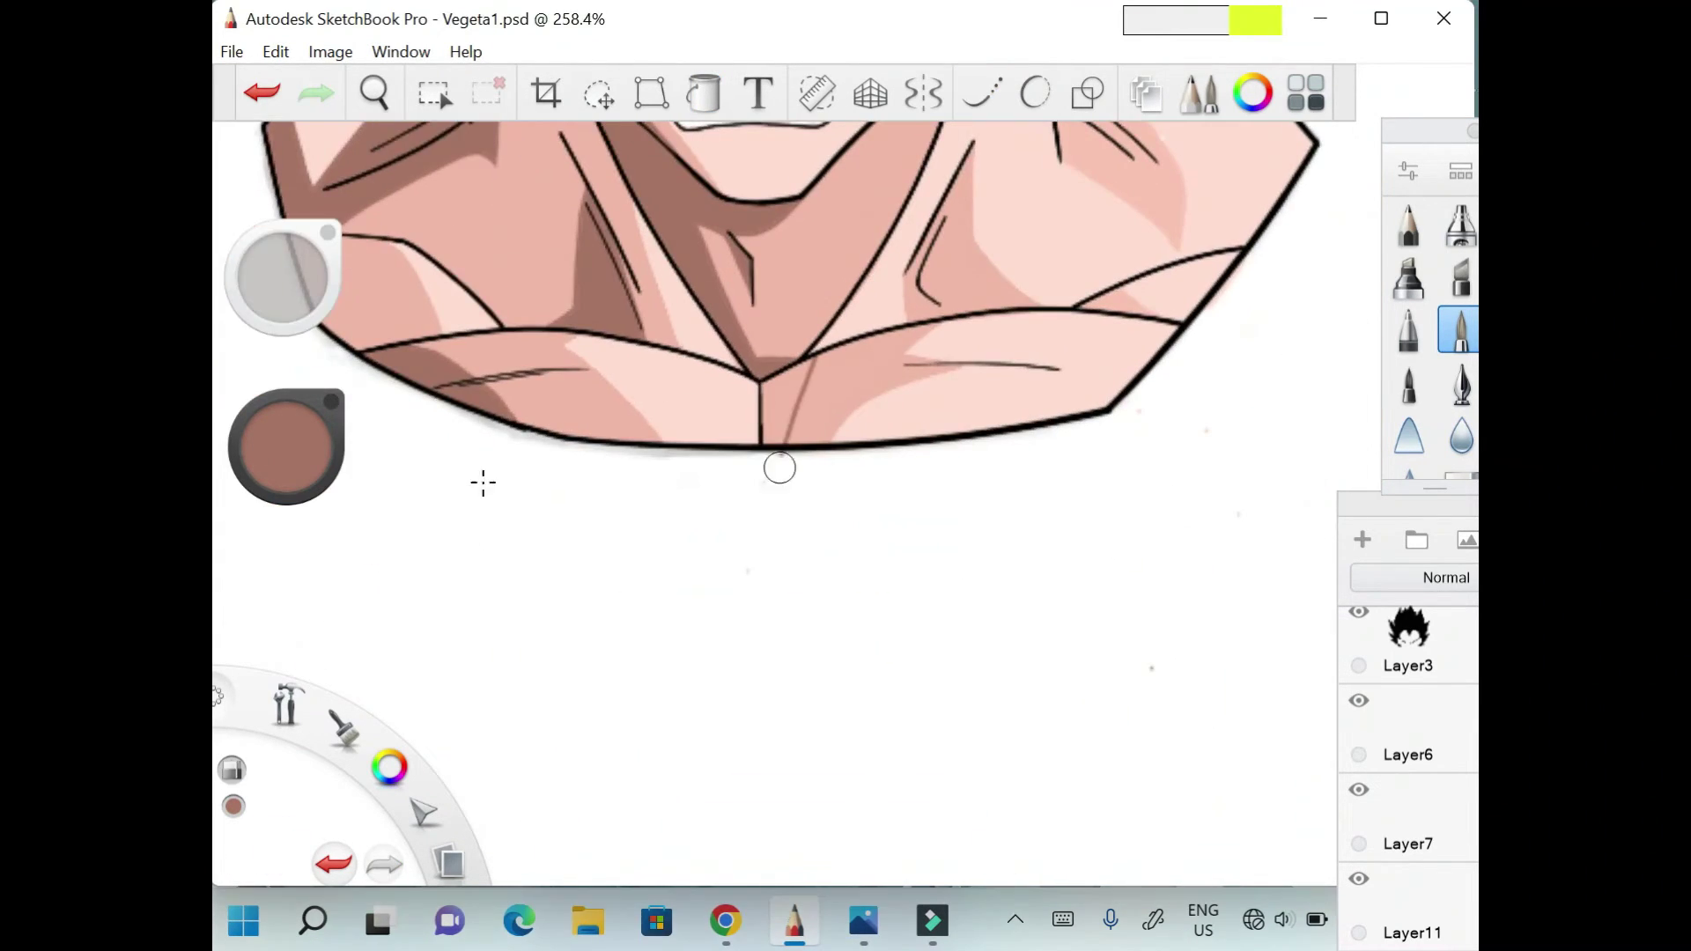
scroll(360, 606, "down", 1)
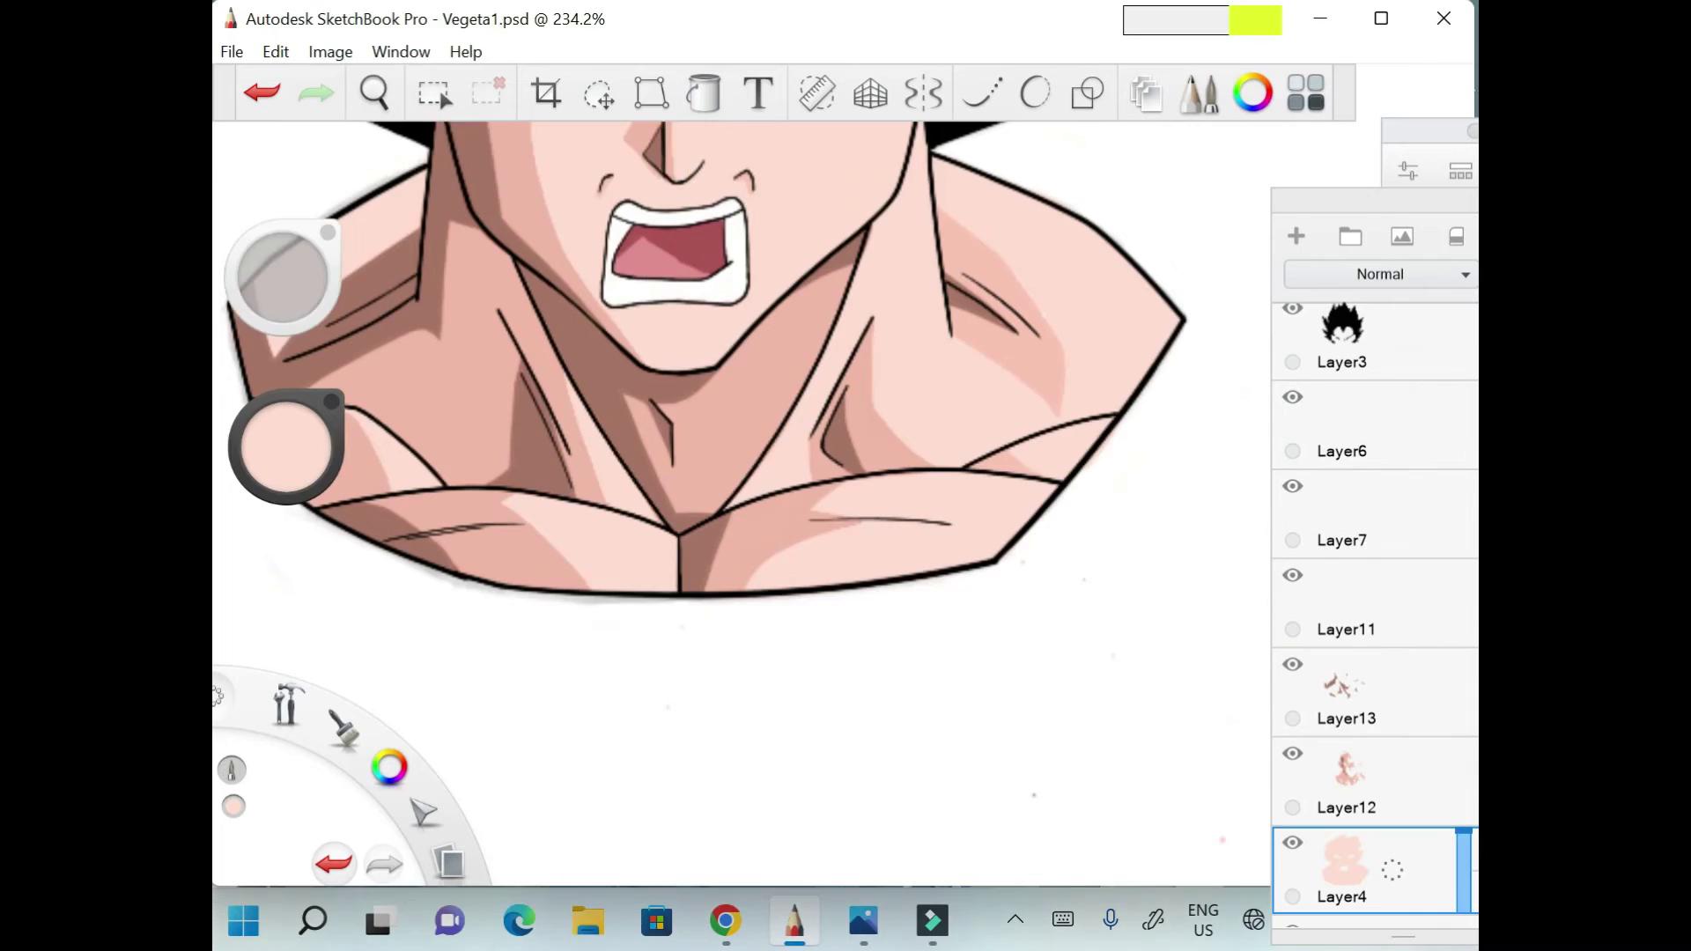
Paint pale pink highlights on the right side of the forehead and the right cheek on Layer11.
scroll(333, 629, "down", 10)
scroll(475, 541, "down", 3)
left_click(1460, 328)
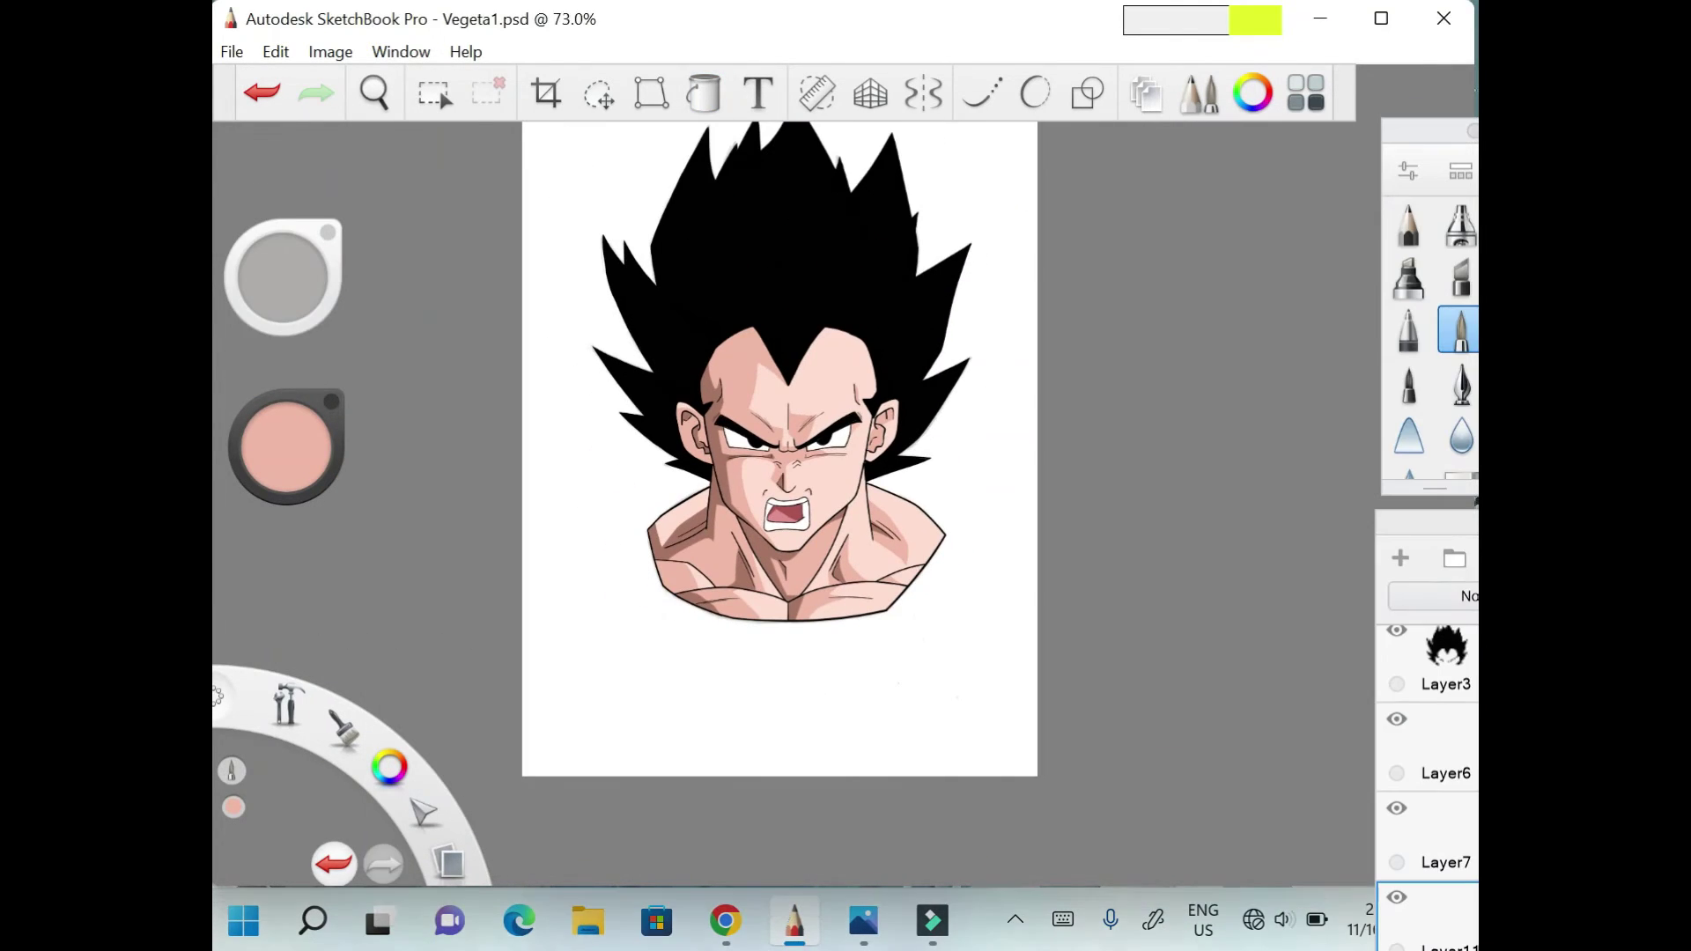
scroll(349, 655, "up", 8)
scroll(349, 655, "down", 1)
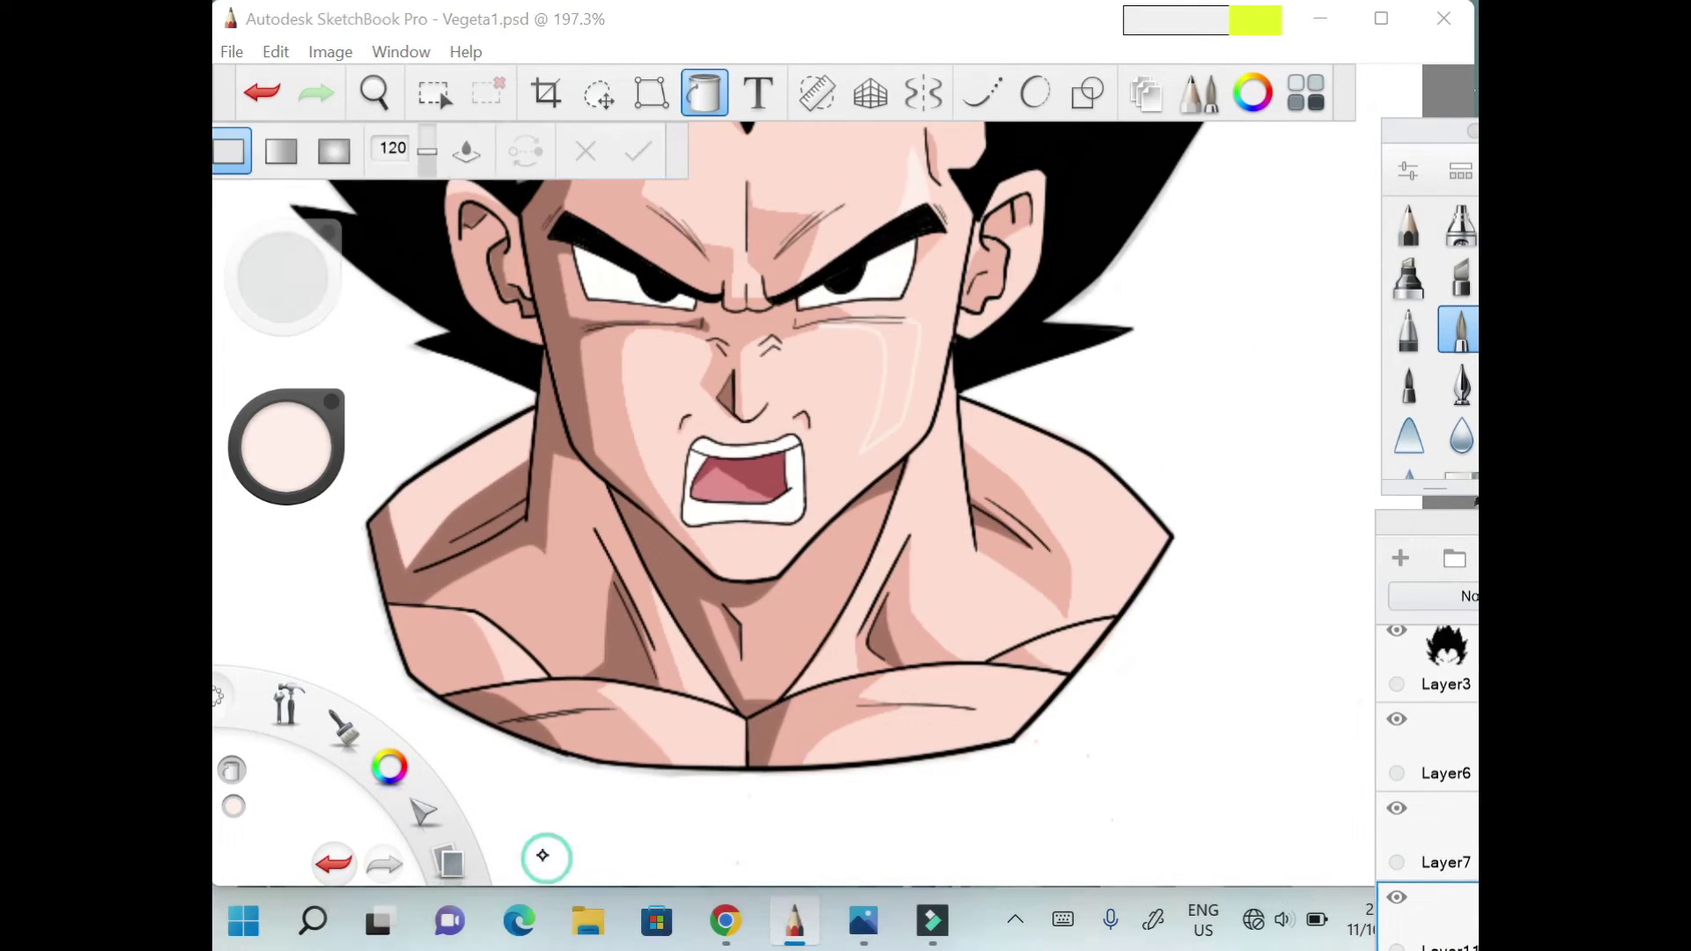
scroll(628, 616, "up", 2)
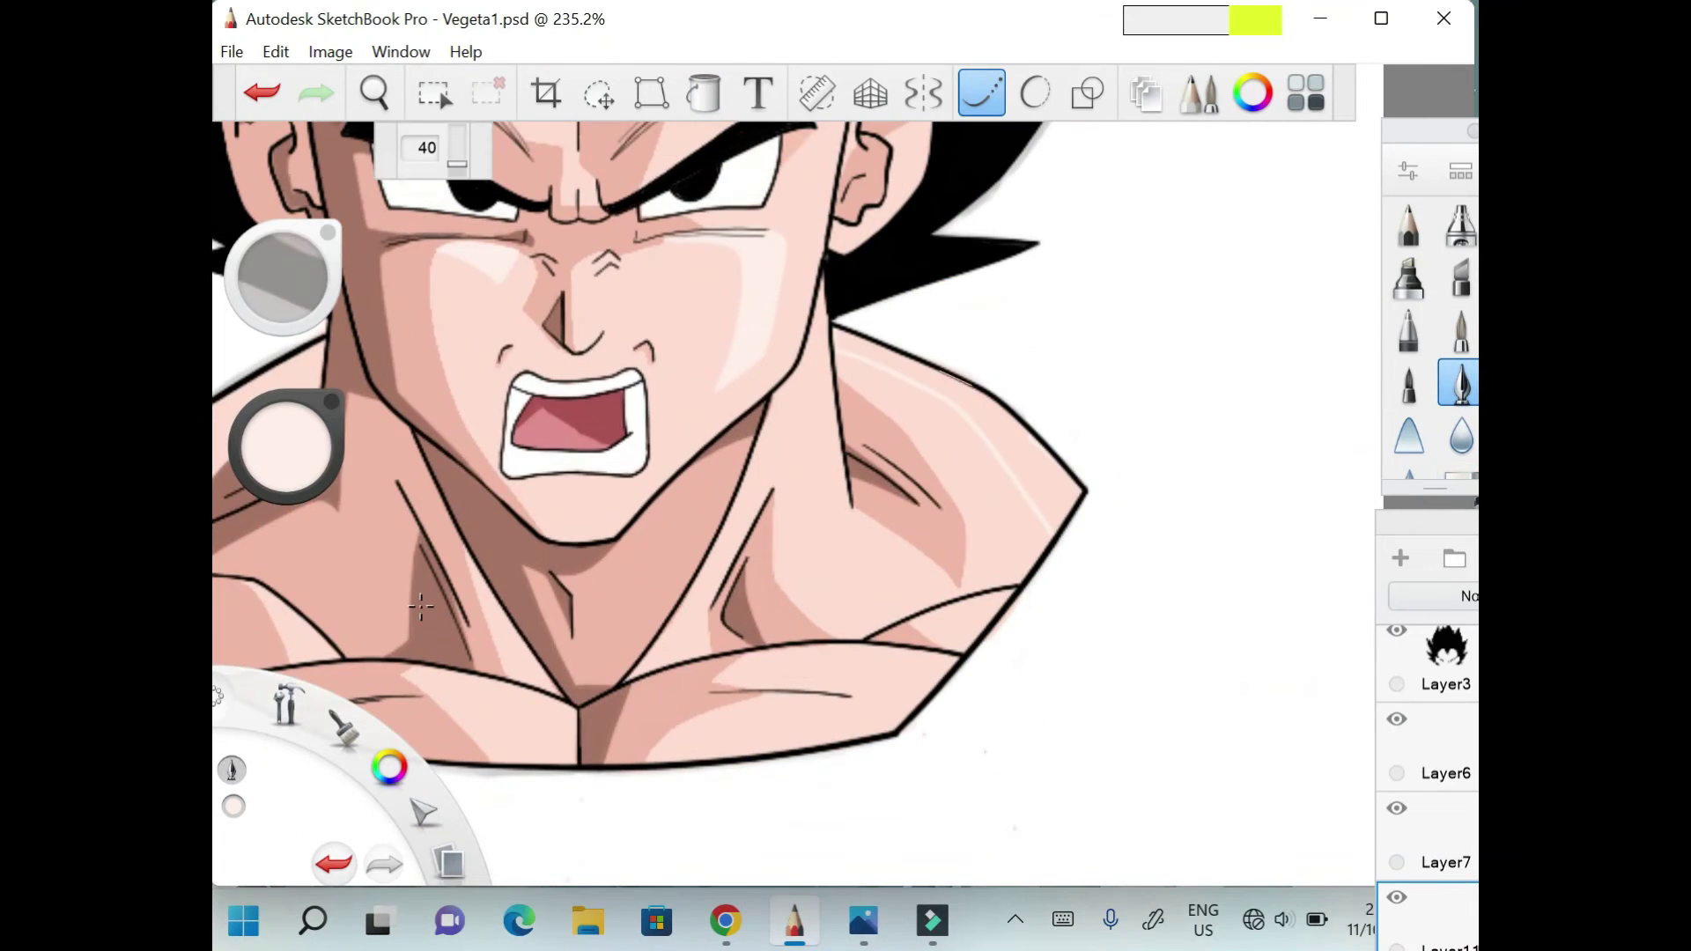
Paint pale pink highlights on the right shoulder, the right side of the neck and the right chest.
scroll(318, 560, "down", 3)
scroll(318, 561, "down", 1)
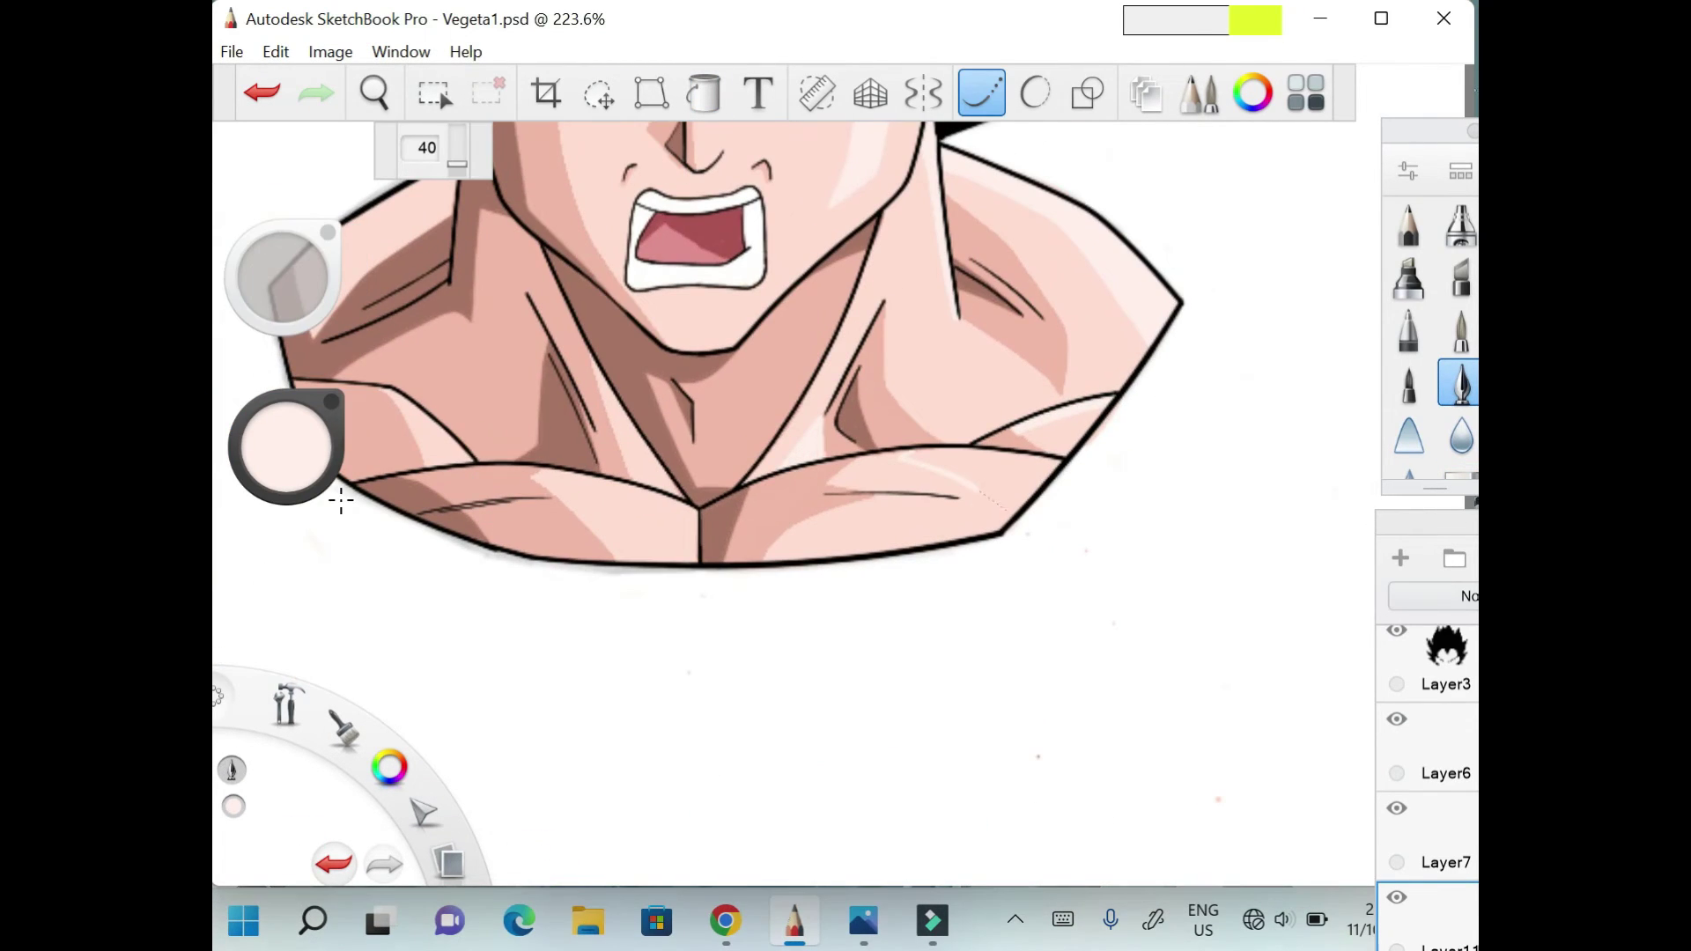
scroll(473, 581, "down", 1)
key("ctrl+z")
scroll(473, 581, "down", 8)
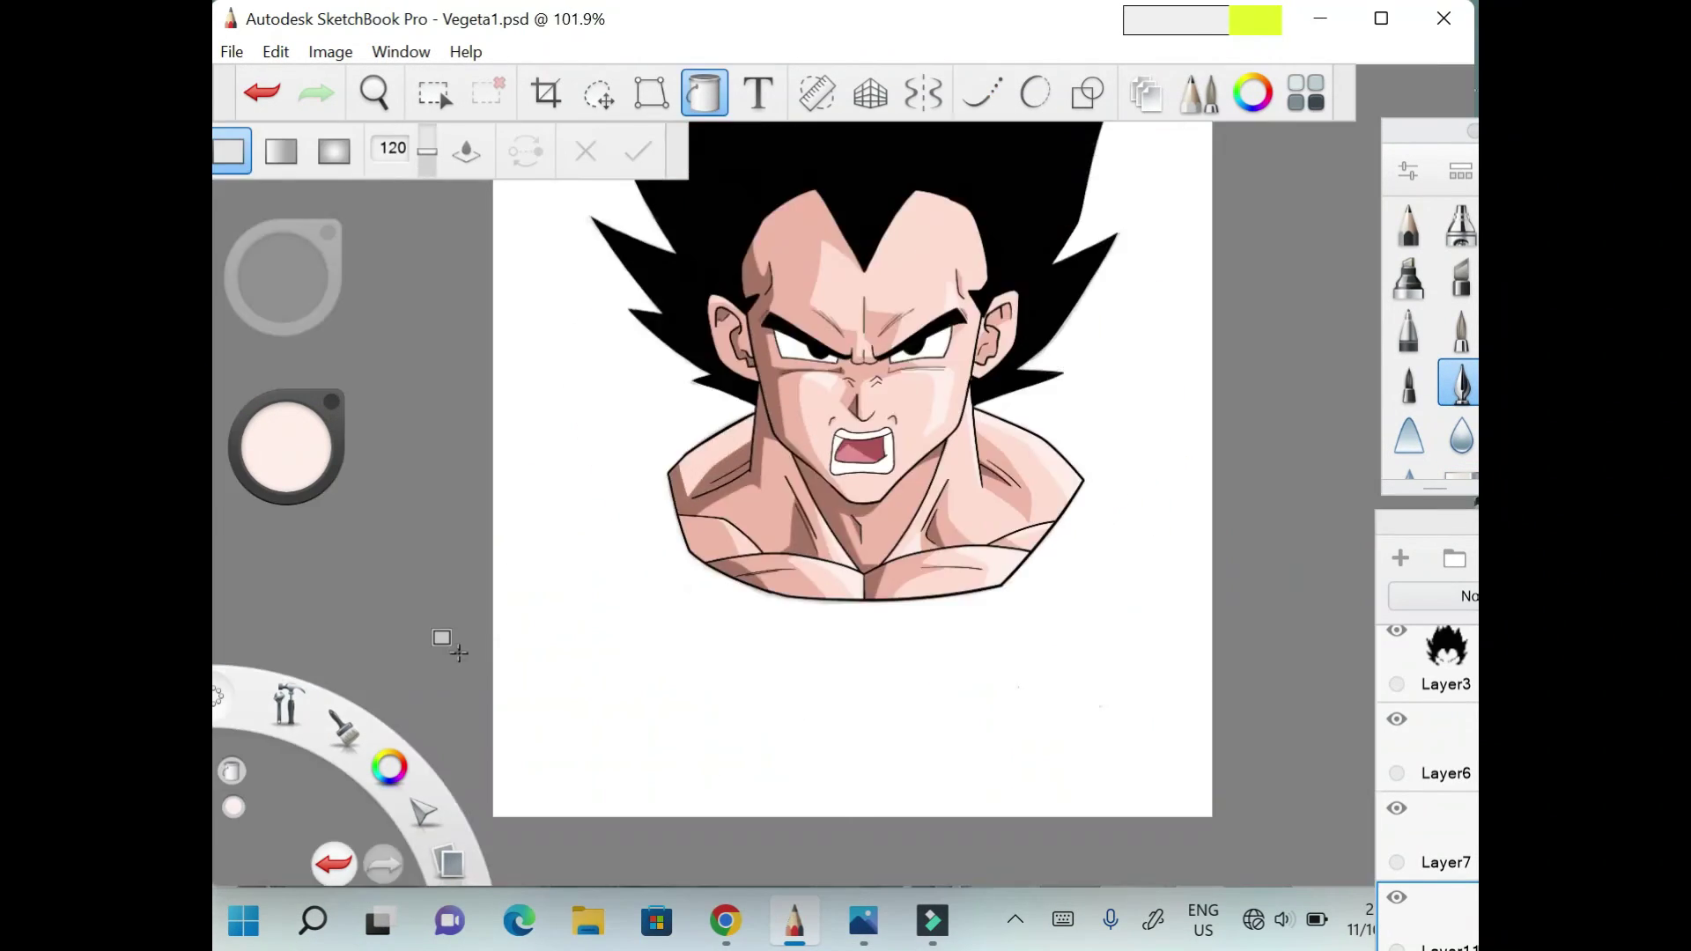
Paint dark grey highlight bands on the left hair spikes on Layer14, with the black hair fill on Layer3 hidden.
scroll(344, 612, "up", 5)
scroll(310, 703, "down", 5)
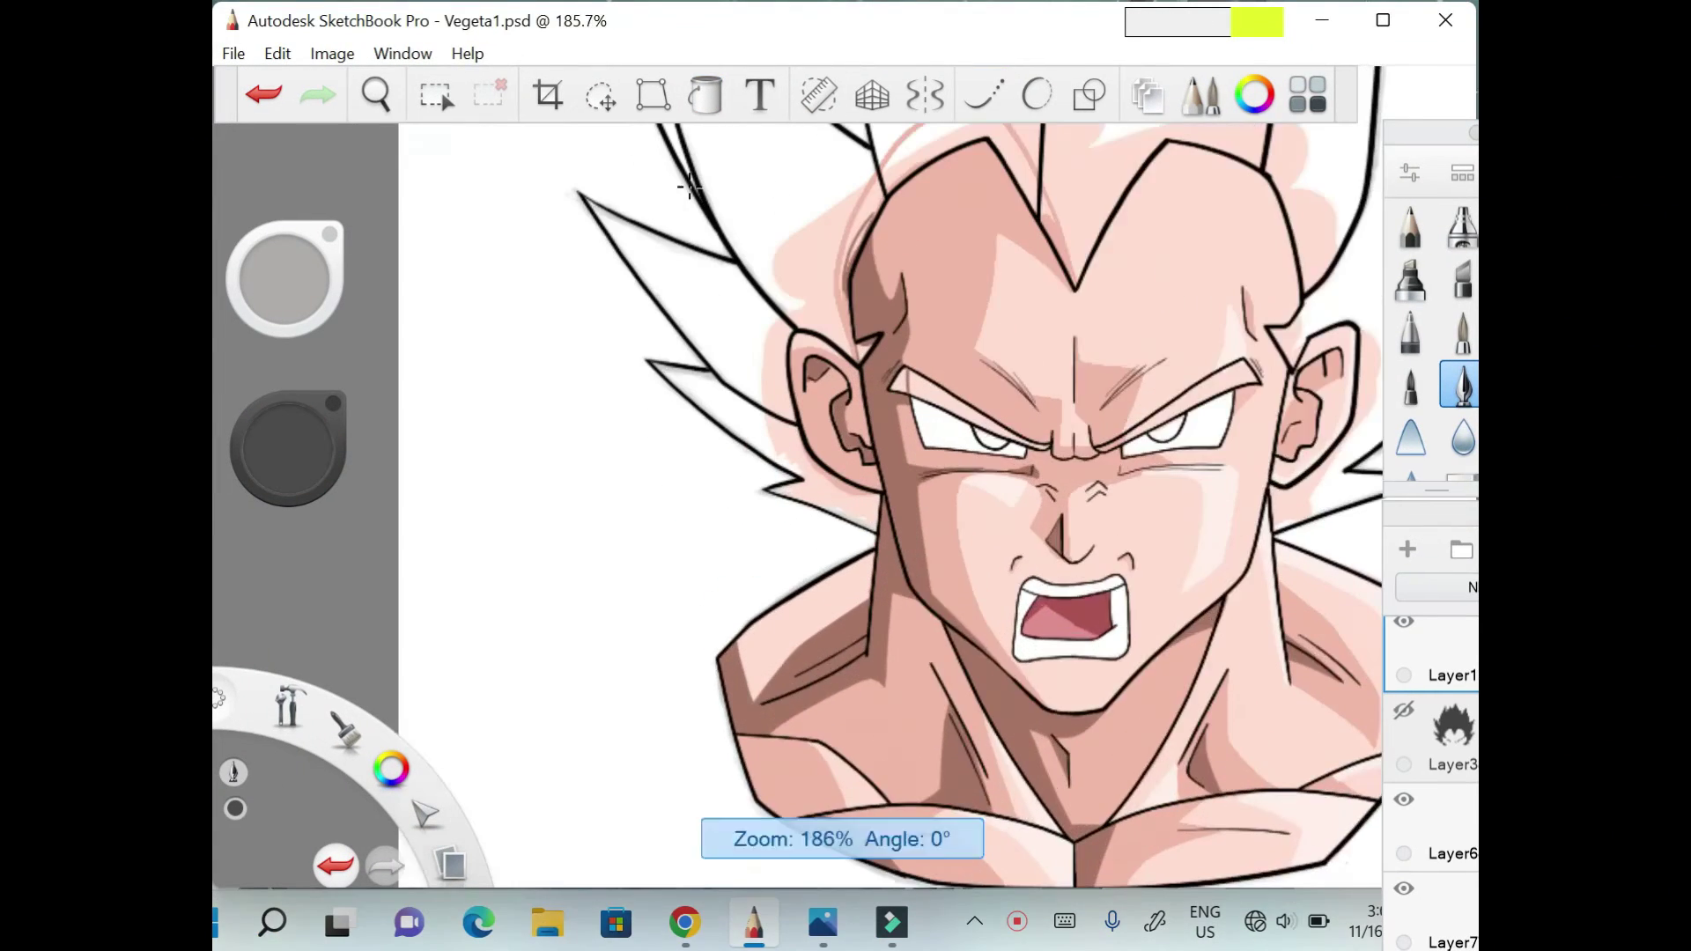
scroll(630, 232, "up", 1)
mouse_move(812, 315)
left_mouse_down()
mouse_move(642, 242)
mouse_move(704, 286)
left_mouse_up()
scroll(643, 242, "down", 1)
scroll(702, 289, "down", 1)
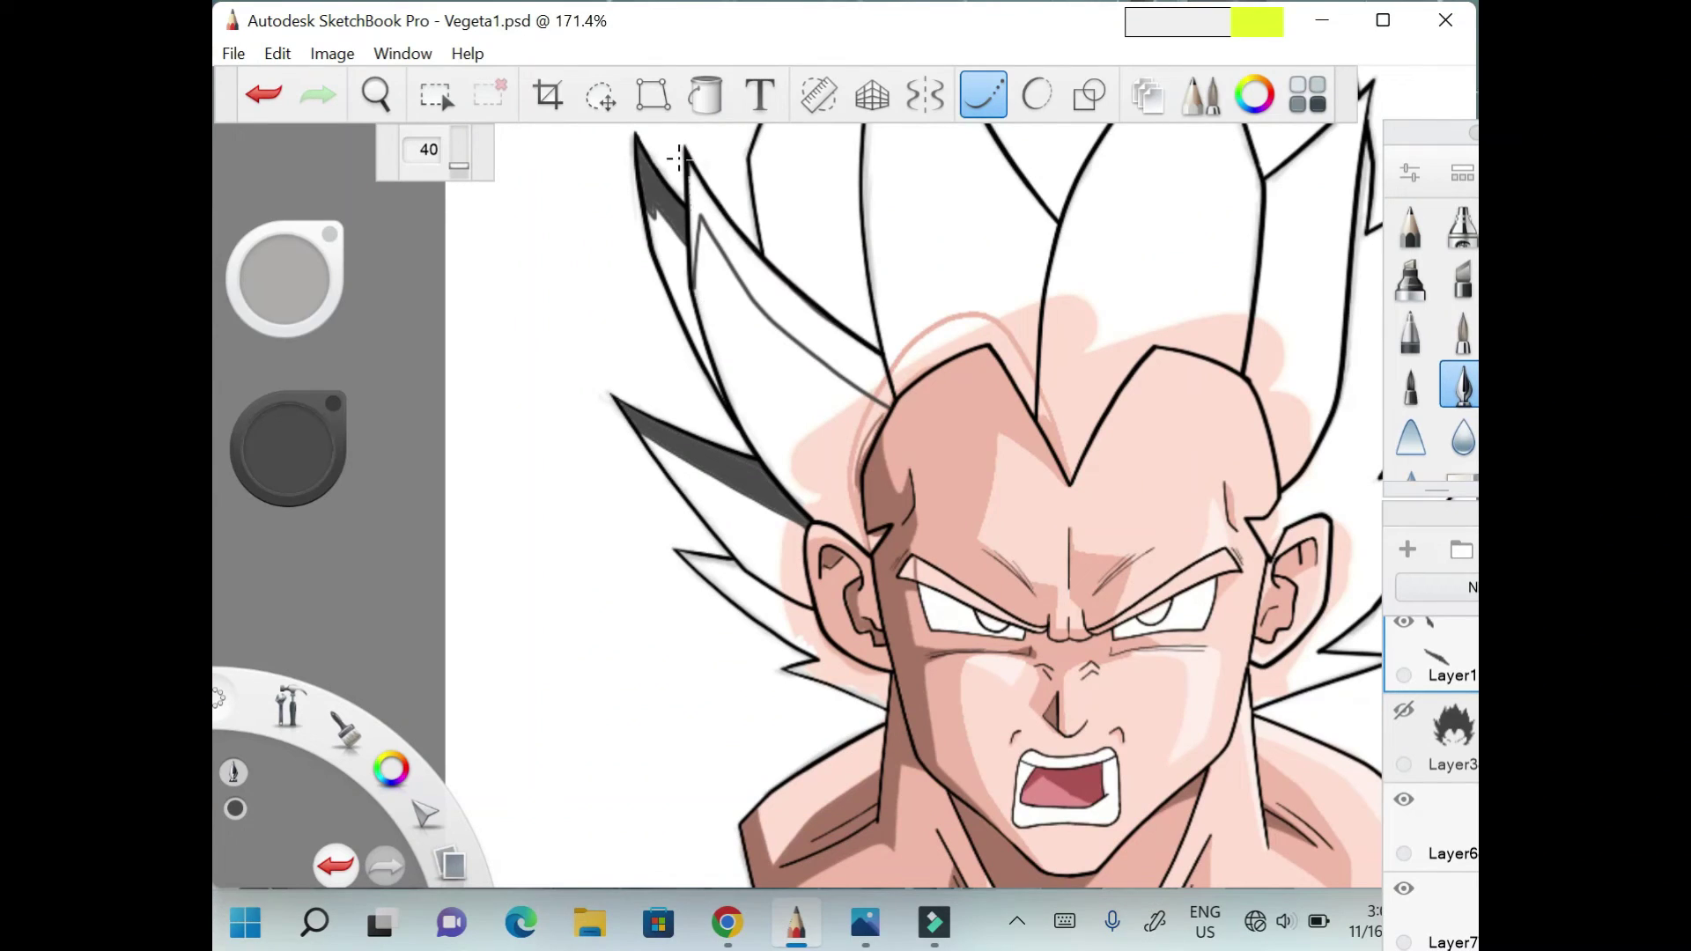
left_click_drag(678, 156, 886, 401)
Paint dark grey highlight bands down the tall crown hair spikes on Layer14, redoing the first stroke on the left crown spike.
scroll(885, 401, "down", 1)
left_click_drag(805, 154, 784, 344)
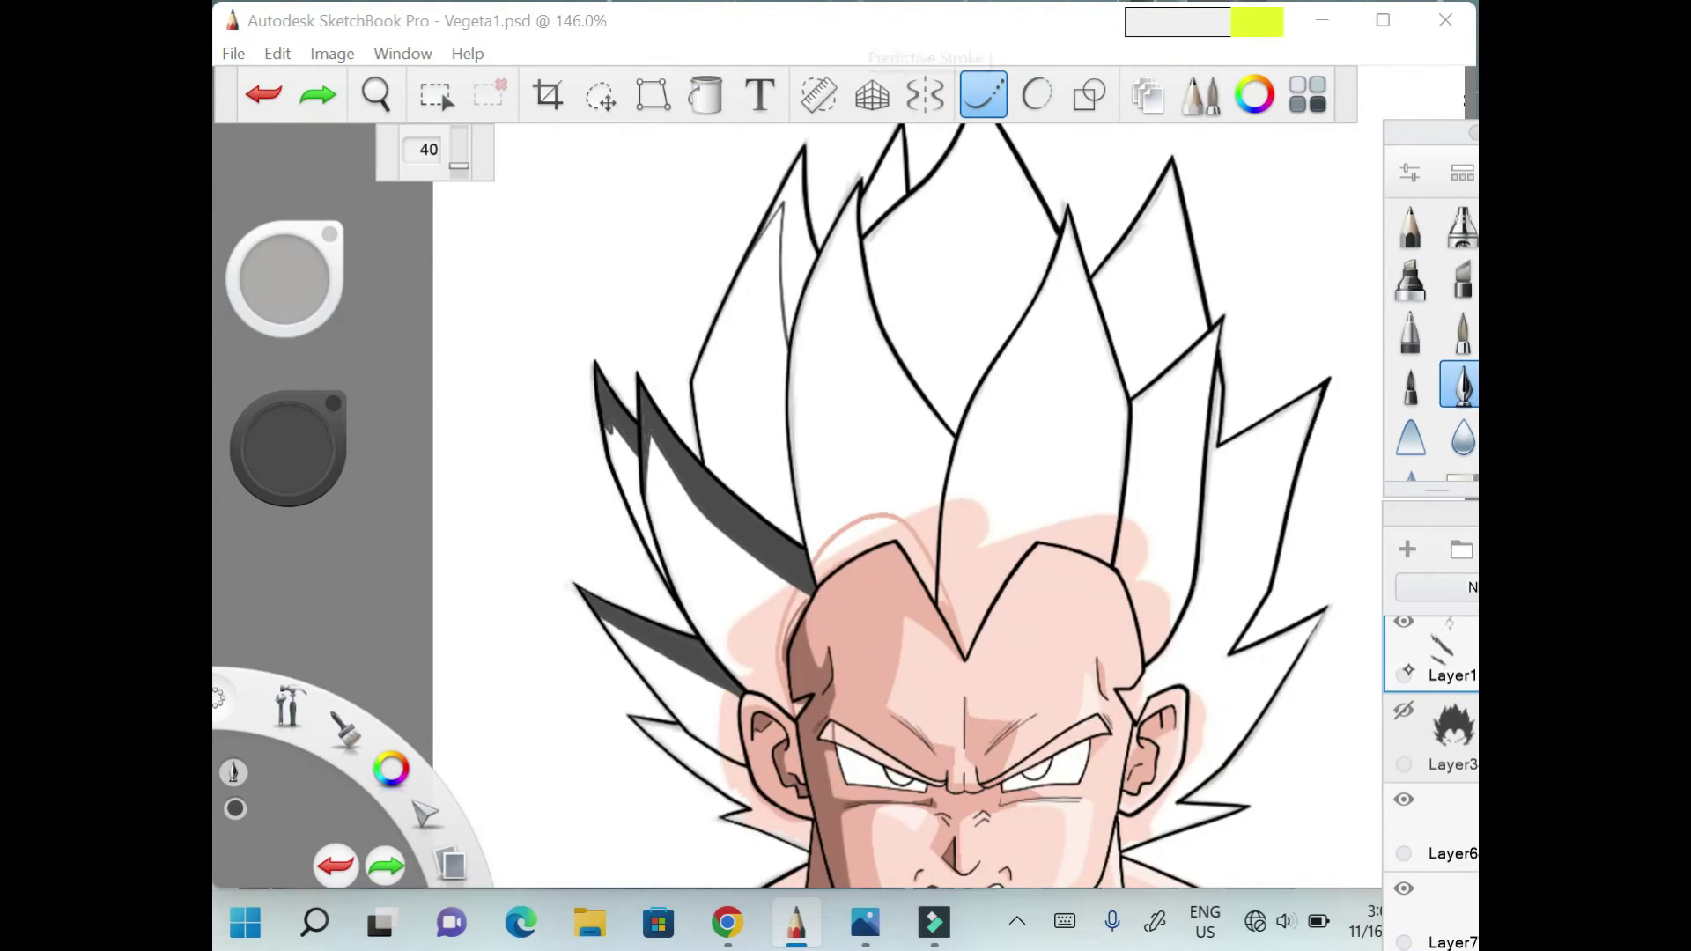
key("ctrl+z")
left_click_drag(801, 212, 881, 475)
scroll(881, 476, "down", 1)
mouse_move(795, 442)
left_mouse_down()
mouse_move(833, 172)
mouse_move(872, 475)
left_mouse_up()
scroll(834, 214, "down", 1)
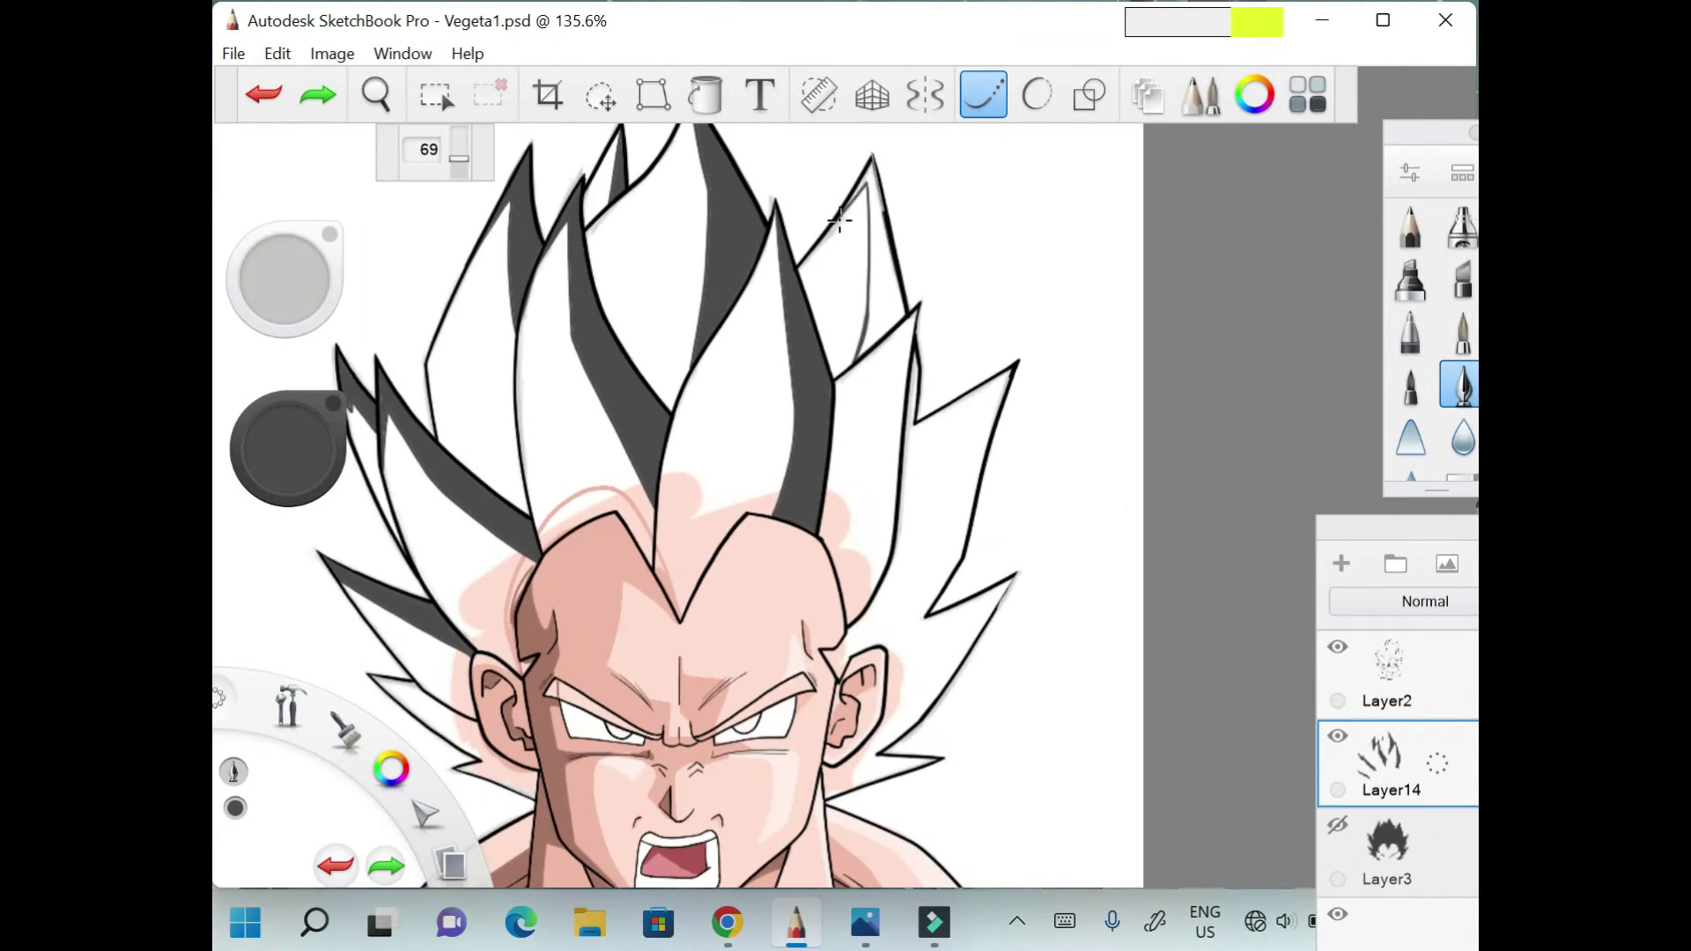
Paint dark grey highlight bands on the right hair spikes on Layer14 and show the black hair fill on Layer3 again.
left_click_drag(839, 220, 886, 197)
scroll(886, 197, "down", 2)
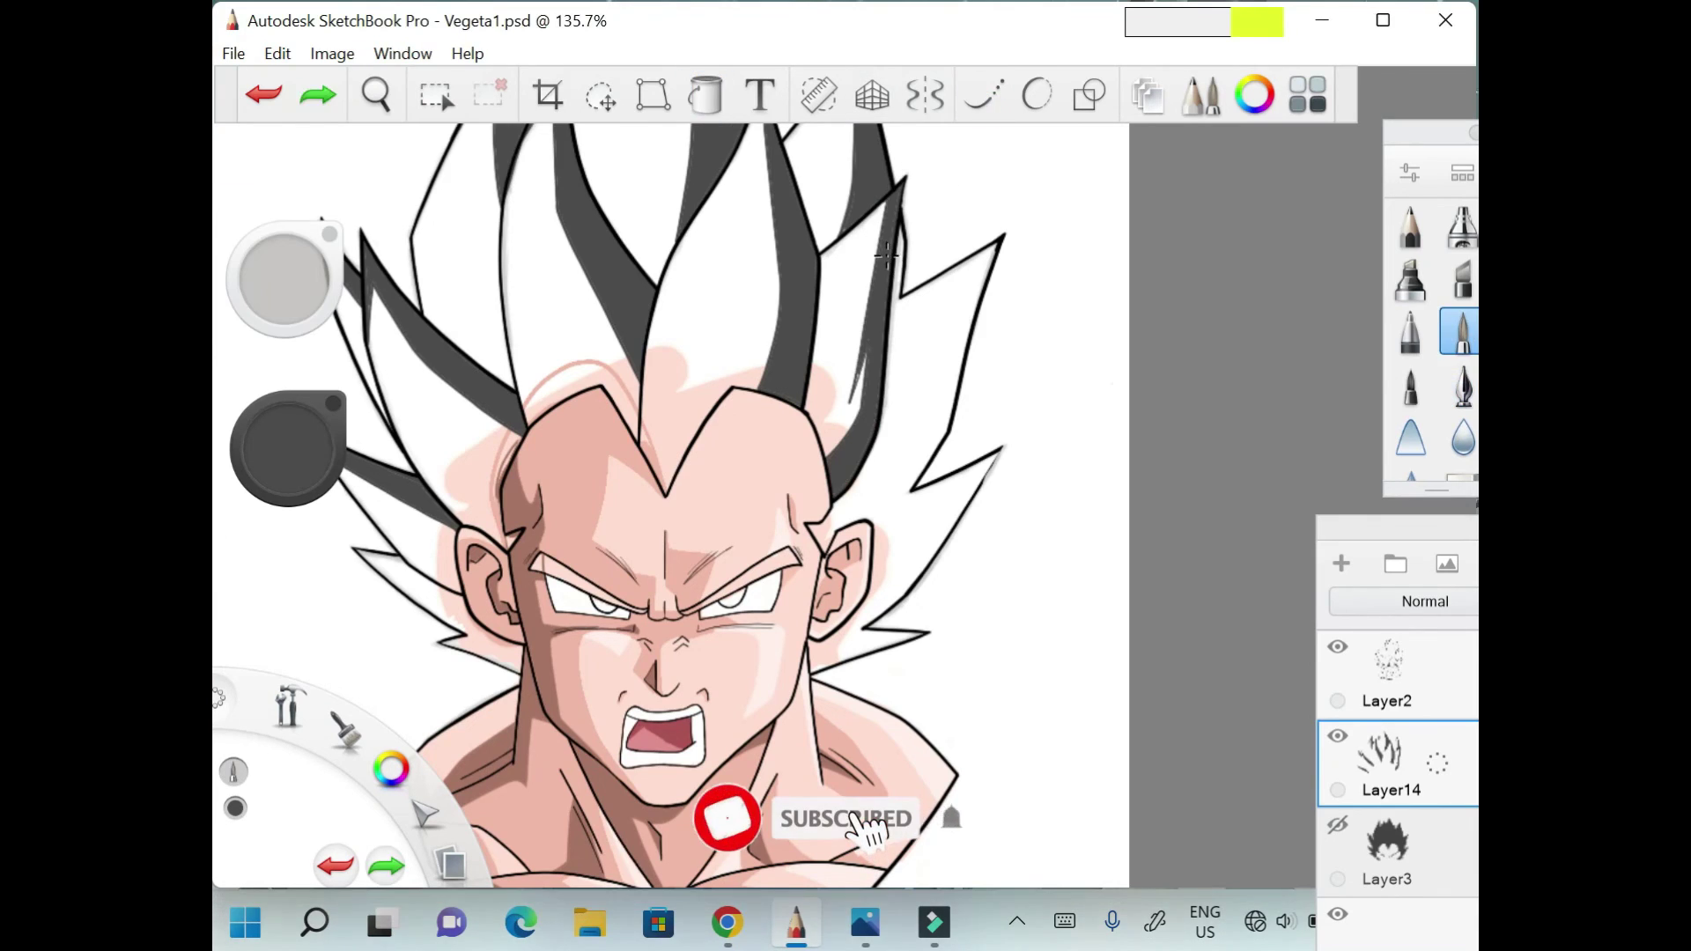
scroll(886, 255, "down", 1)
key("l")
left_click_drag(850, 291, 956, 212)
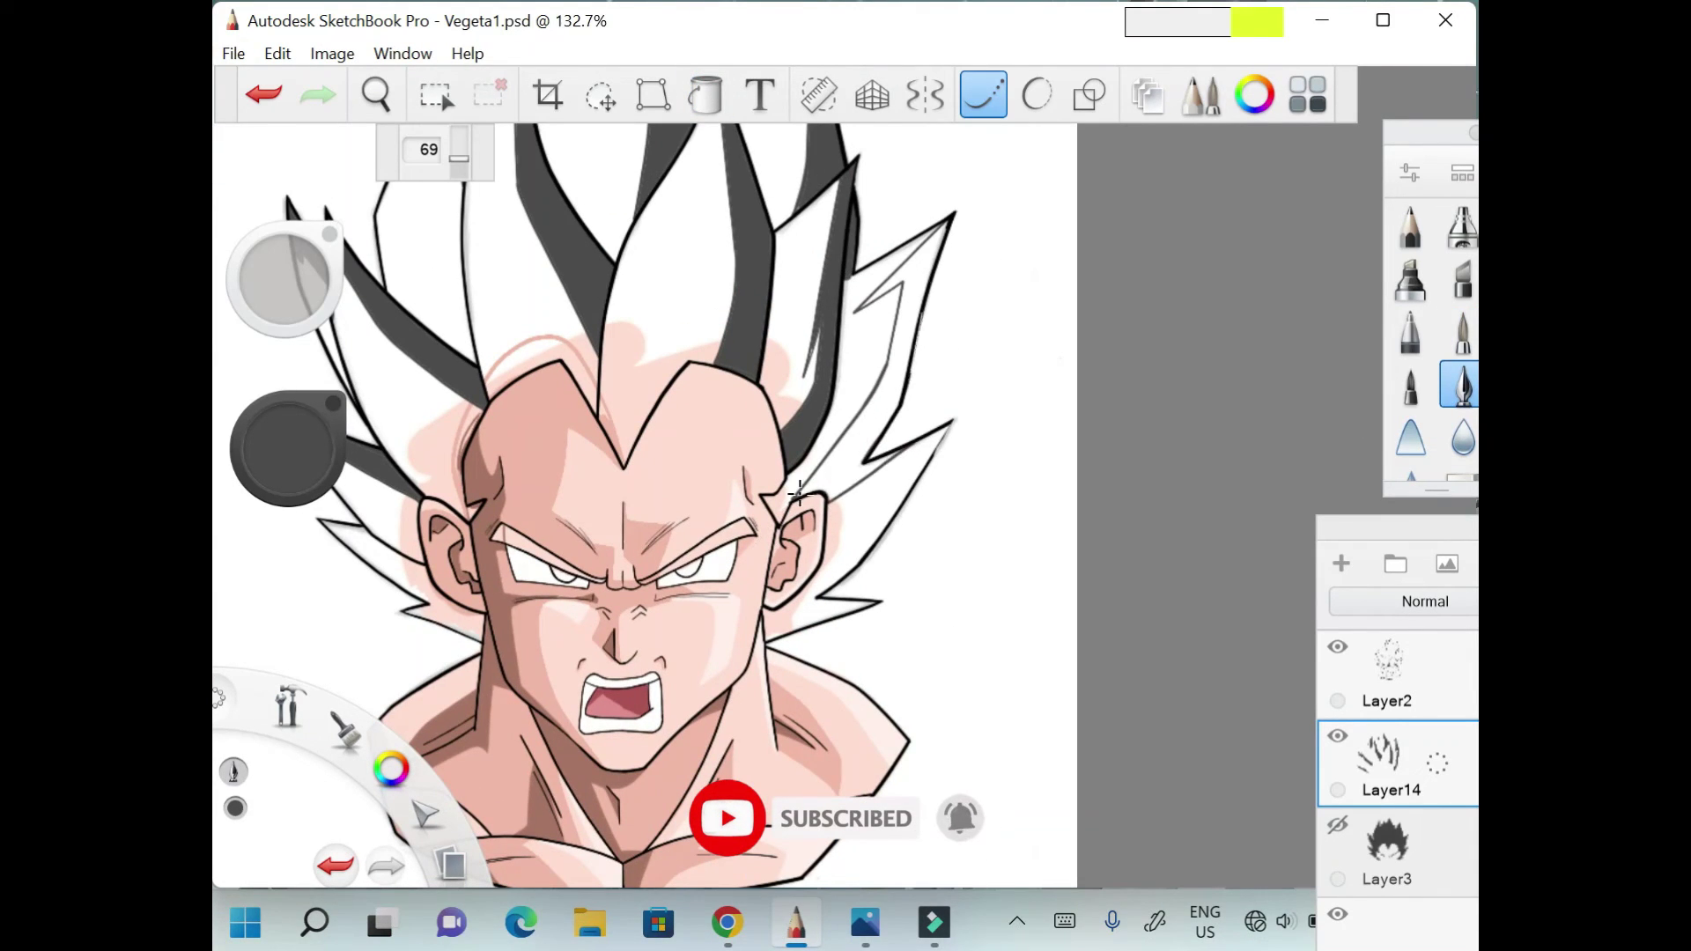
scroll(965, 260, "up", 1)
scroll(915, 279, "down", 1)
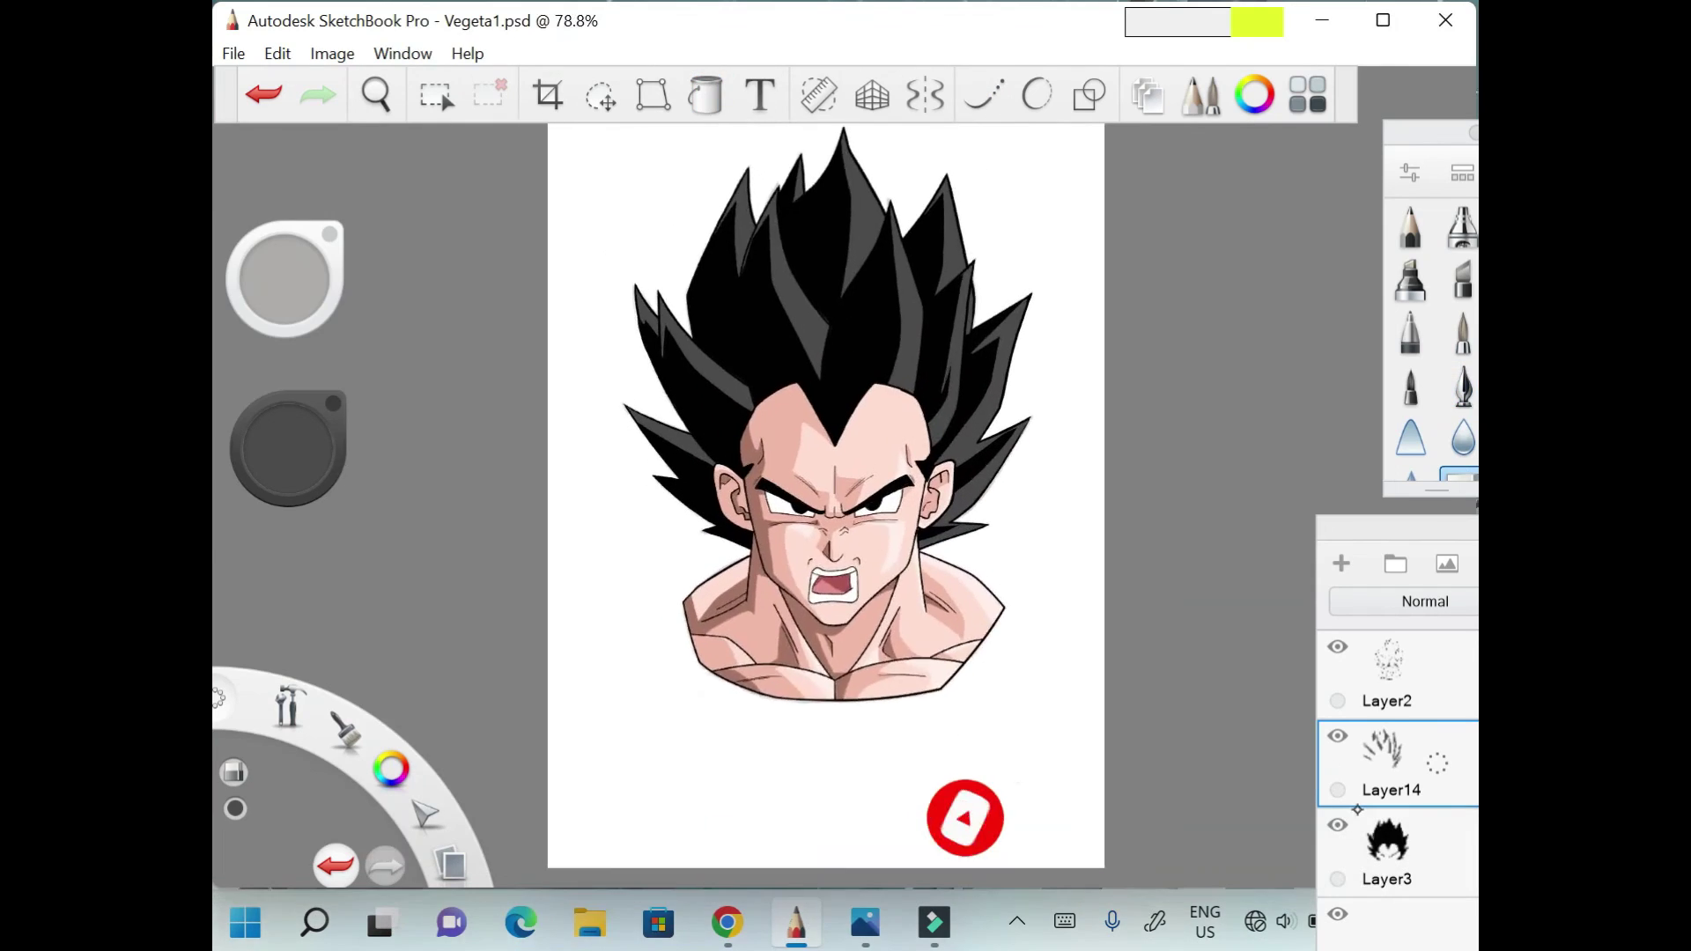
scroll(1013, 220, "up", 10)
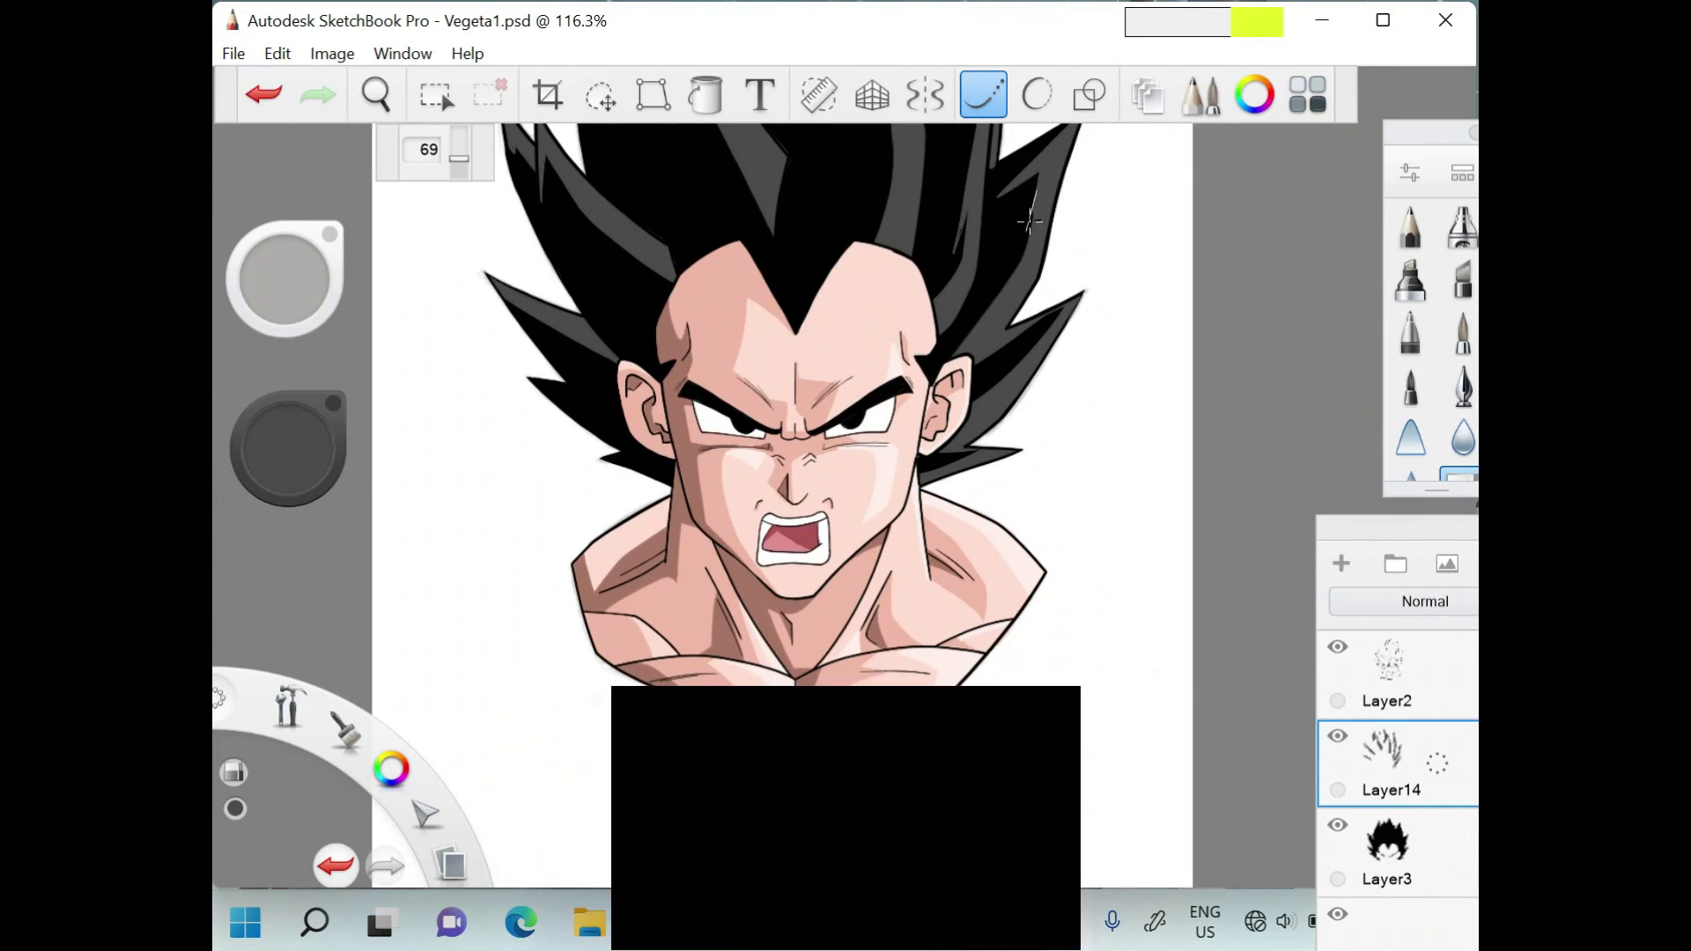
scroll(979, 297, "down", 1)
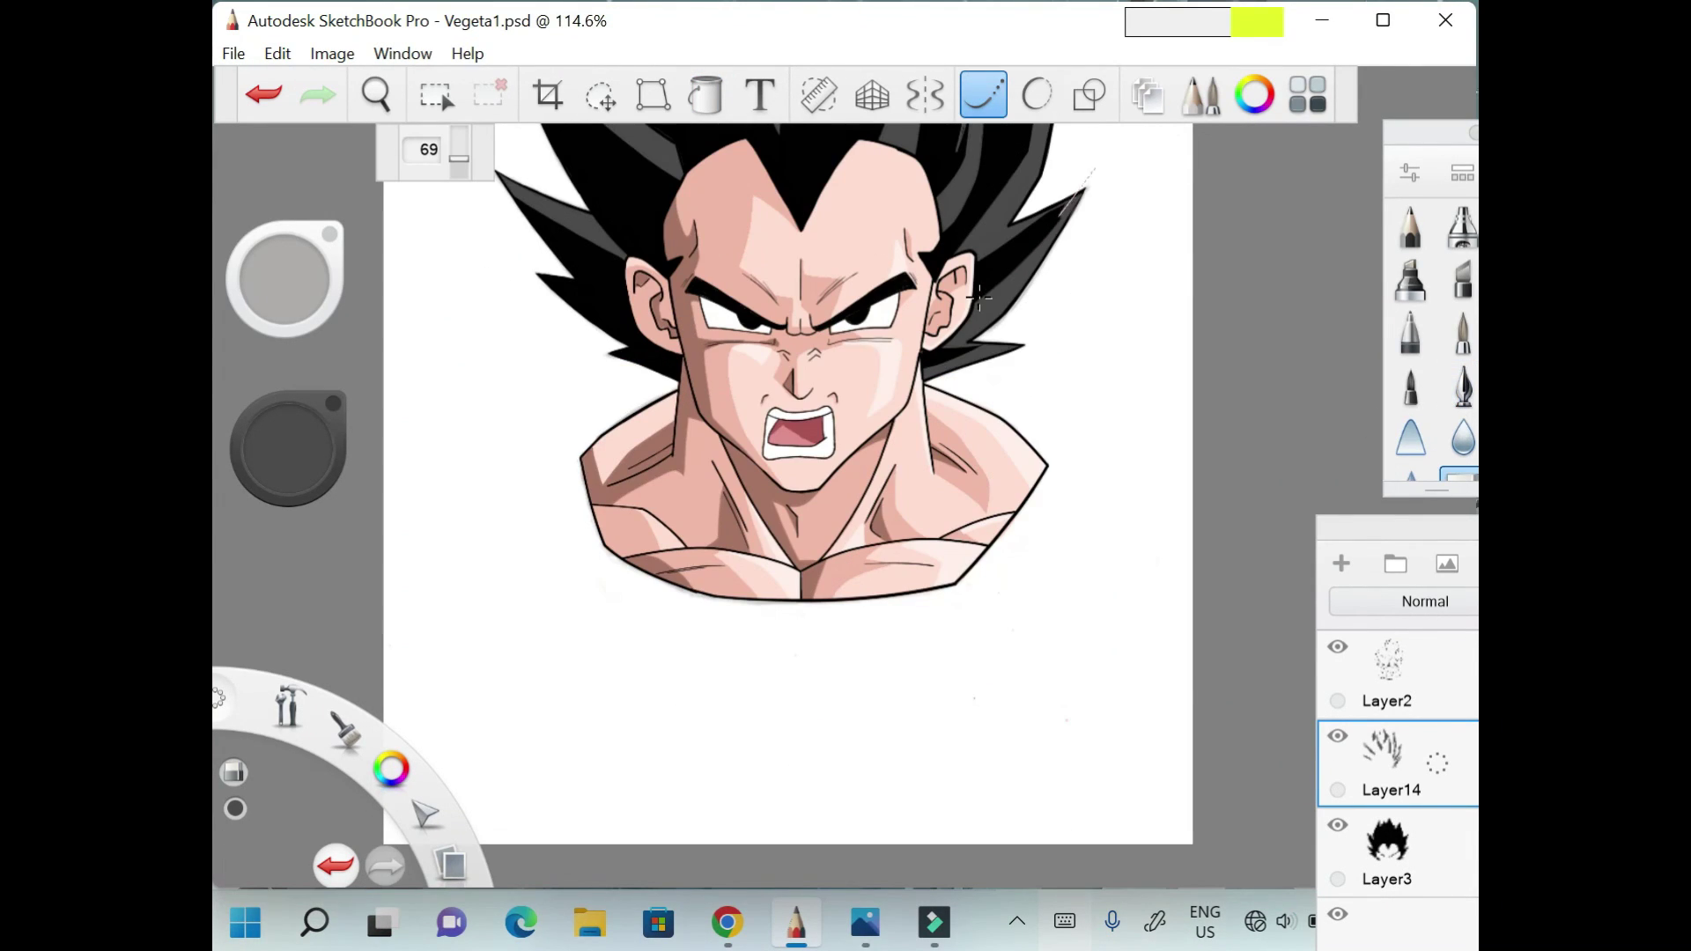